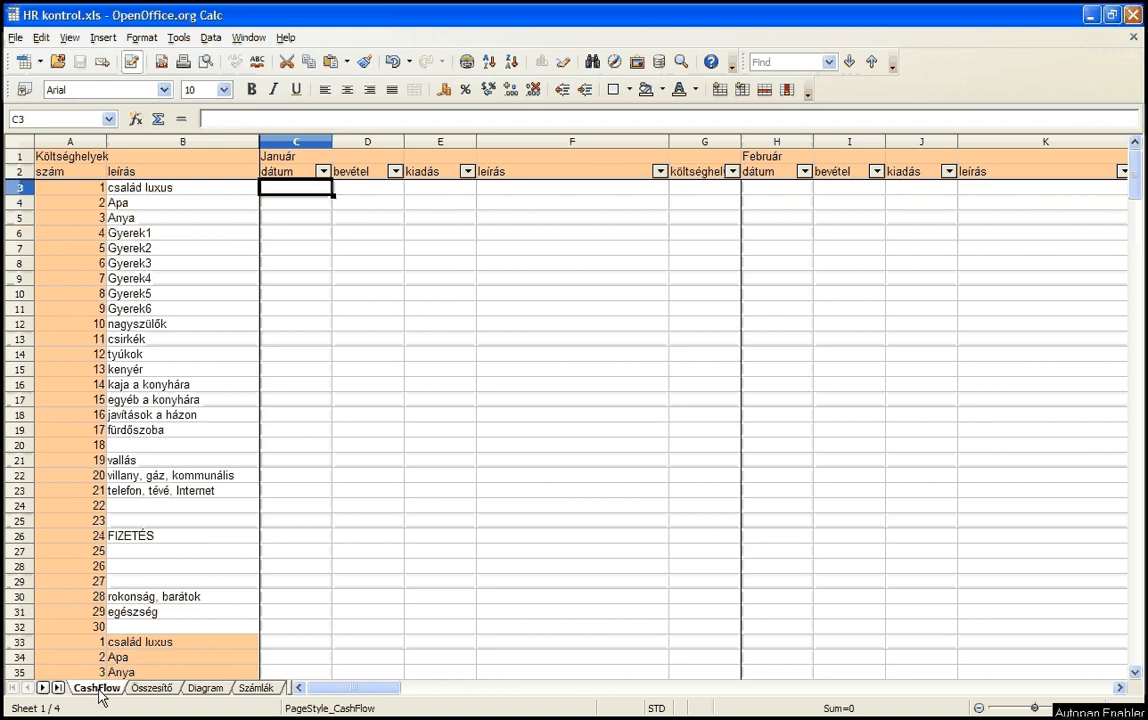
# Look through the Összesítő, Diagram and Számlák sheets, widen the sheet-tab area, and return to the CashFlow sheet
pyautogui.click(152, 690)
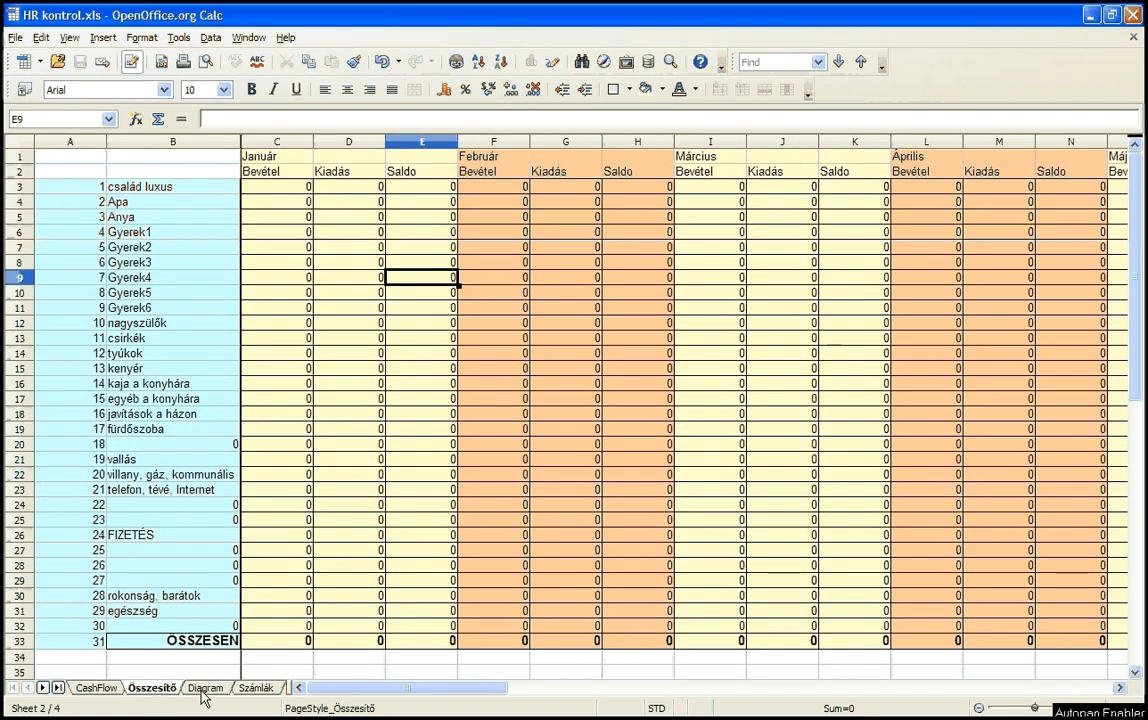
pyautogui.click(206, 690)
pyautogui.click(256, 690)
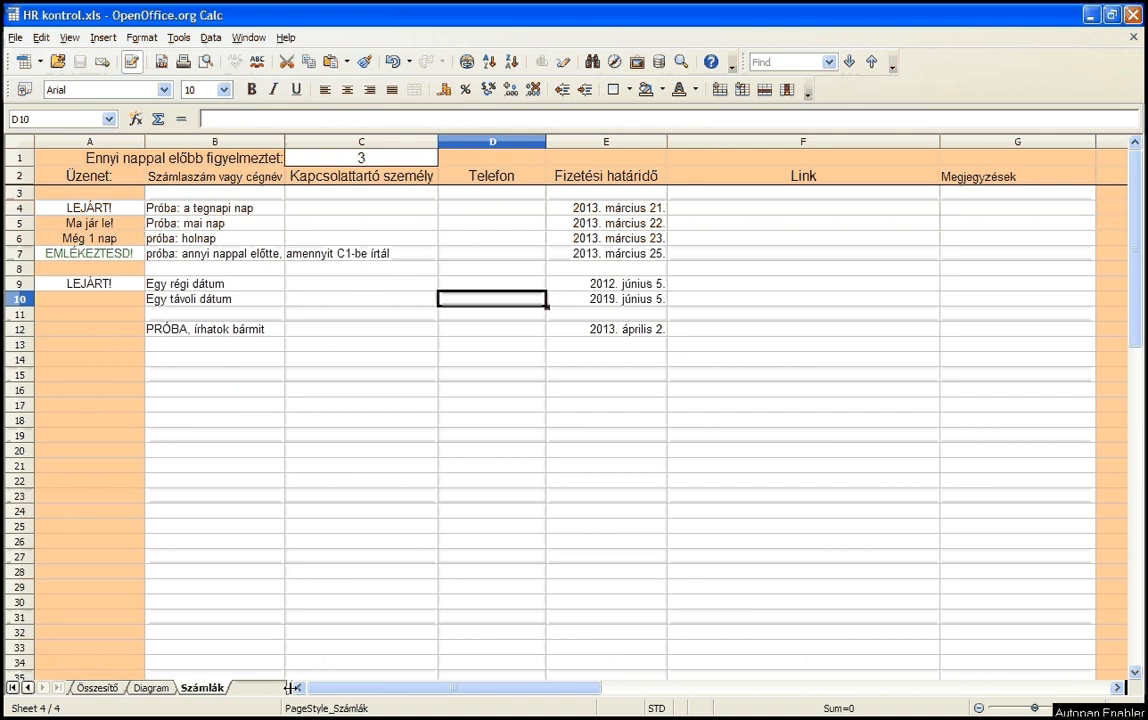
pyautogui.moveTo(289, 688); pyautogui.dragTo(331, 688)
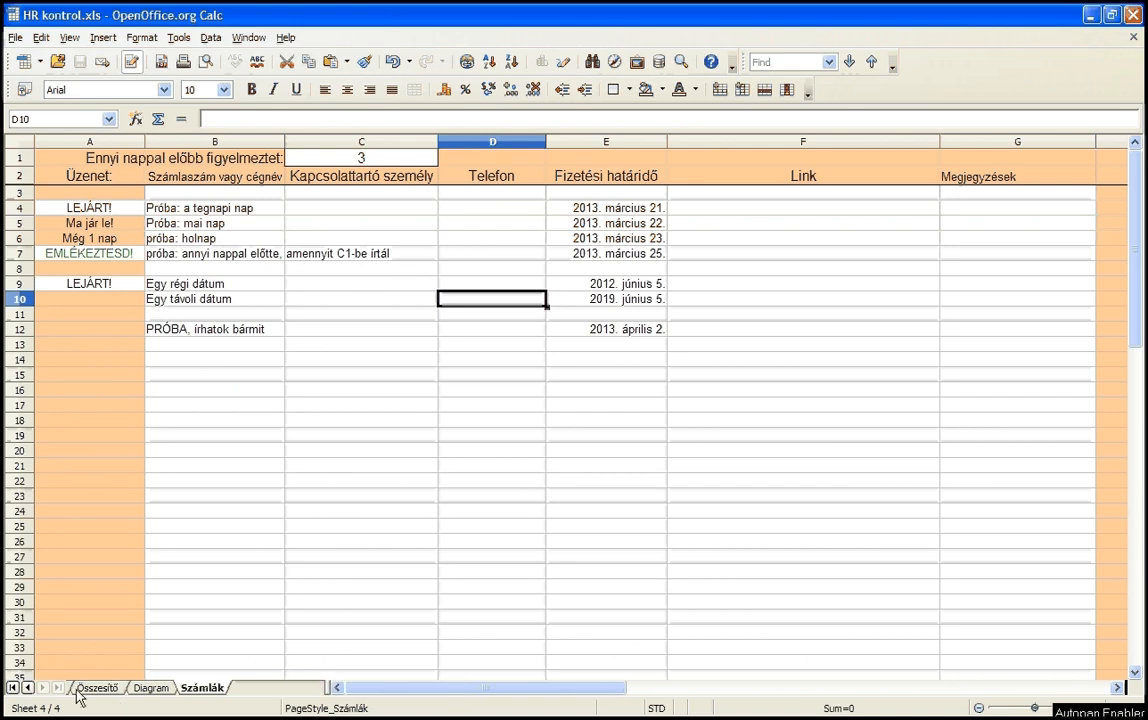
pyautogui.click(12, 688)
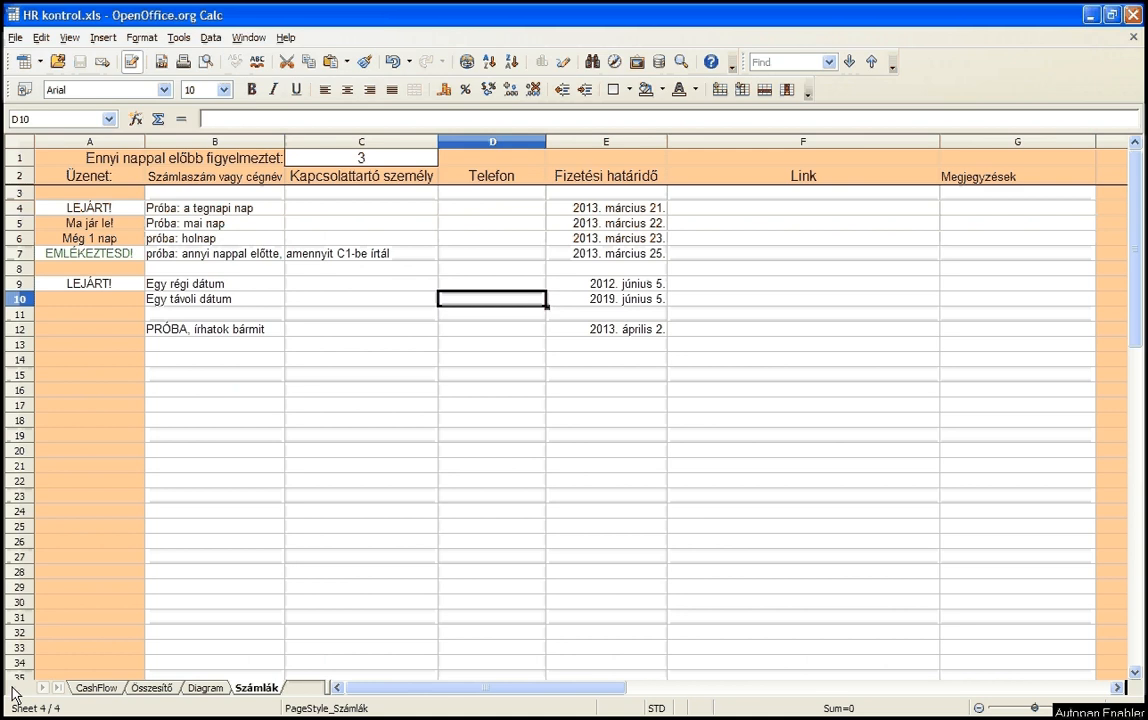
pyautogui.click(97, 688)
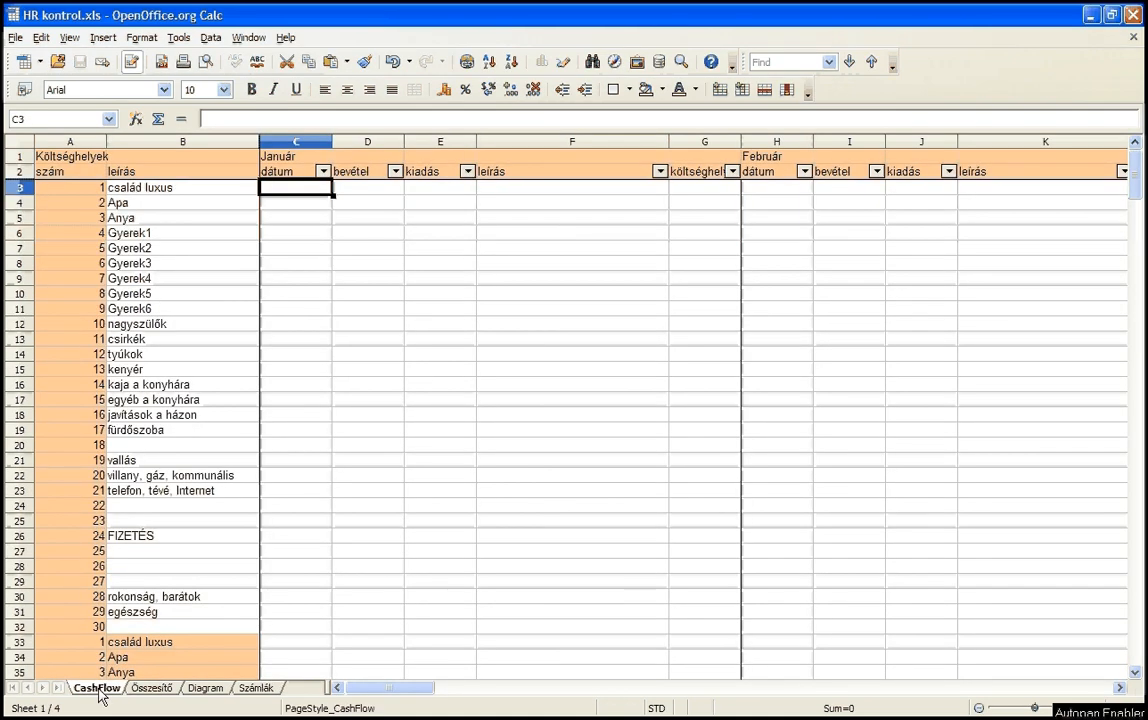
# Try to edit the cost-centre number in cell A14 of the szám column
pyautogui.click(70, 341)
pyautogui.click(68, 355)
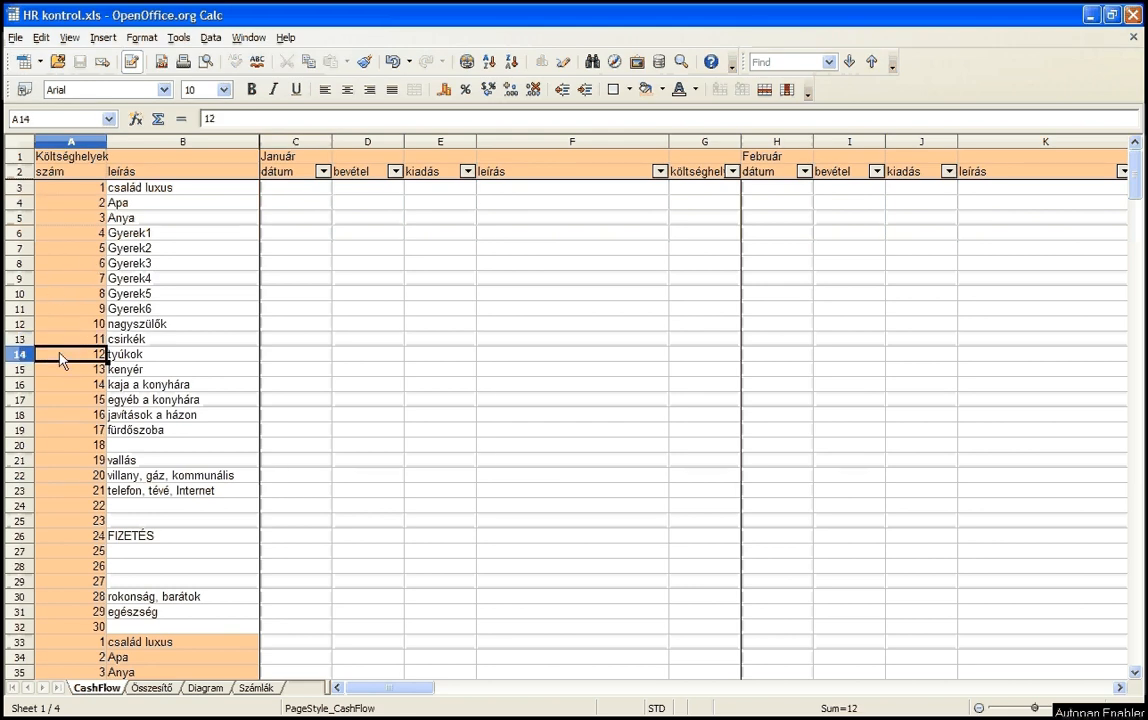
pyautogui.doubleClick(60, 353)
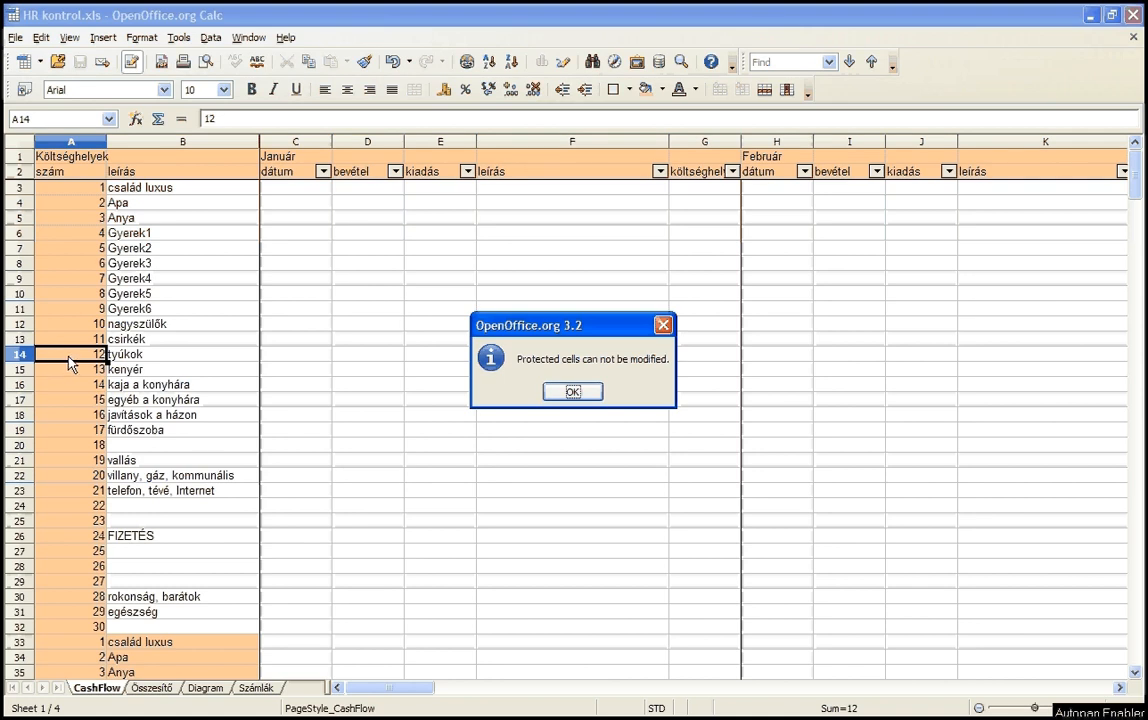
pyautogui.click(573, 392)
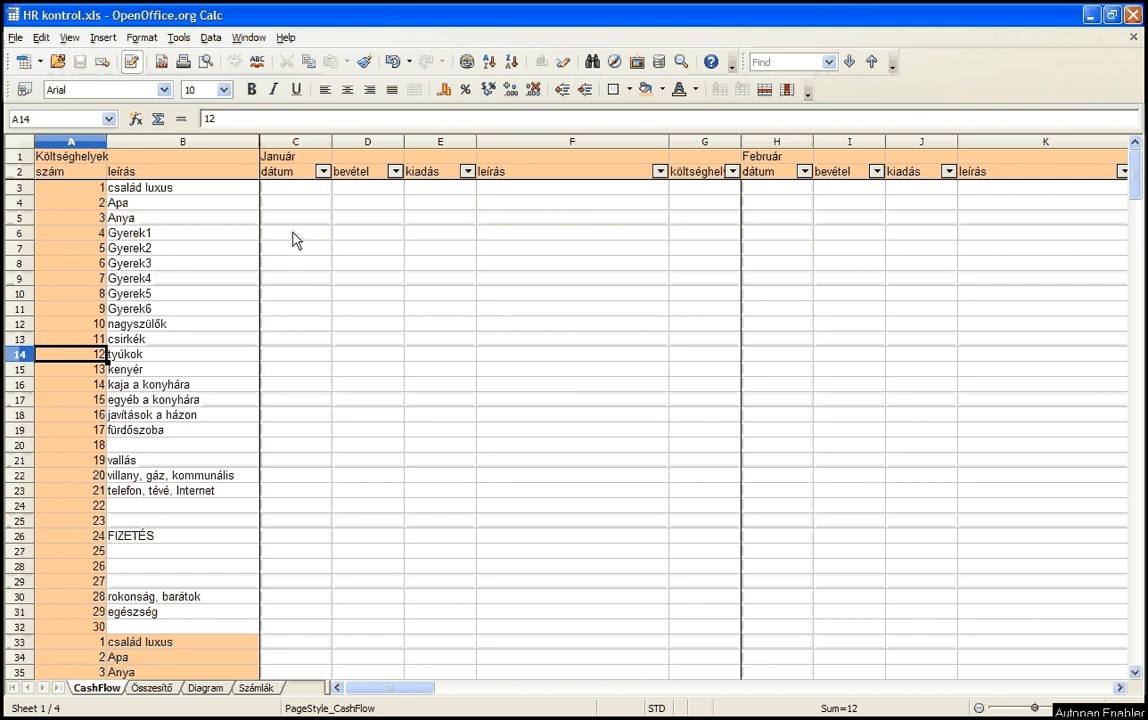
# Examine the editable cost-centre descriptions in B3:B32 and the repeated lists further down the CashFlow sheet
pyautogui.click(161, 194)
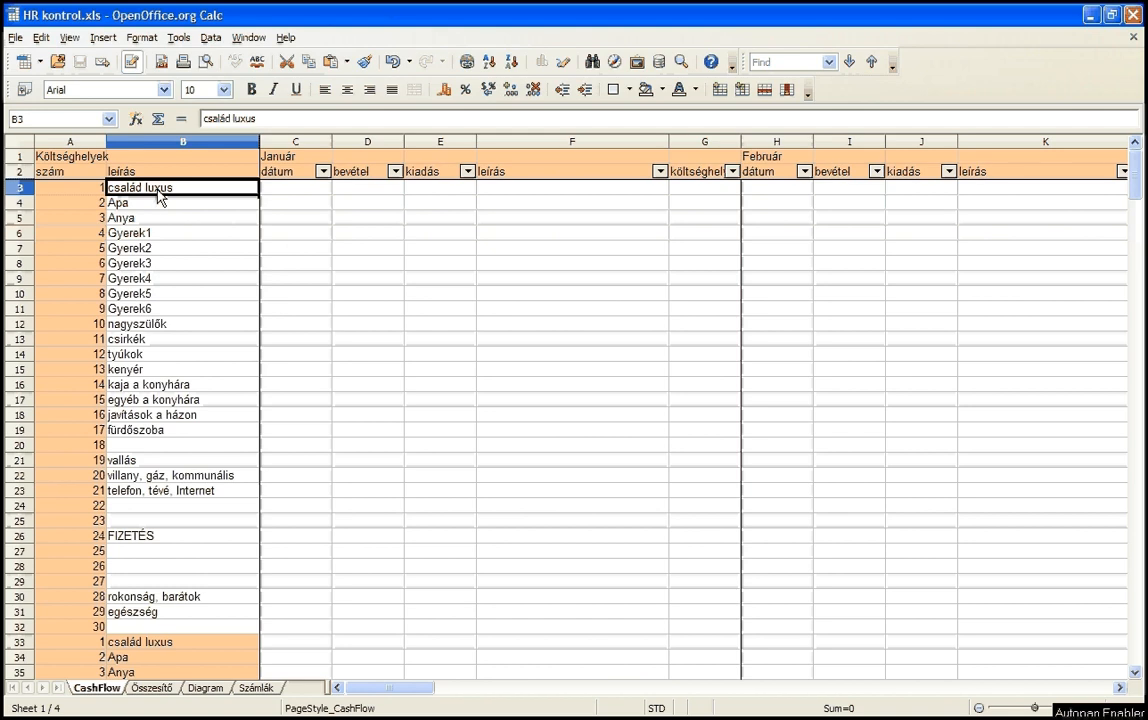
pyautogui.moveTo(158, 195); pyautogui.dragTo(180, 632)
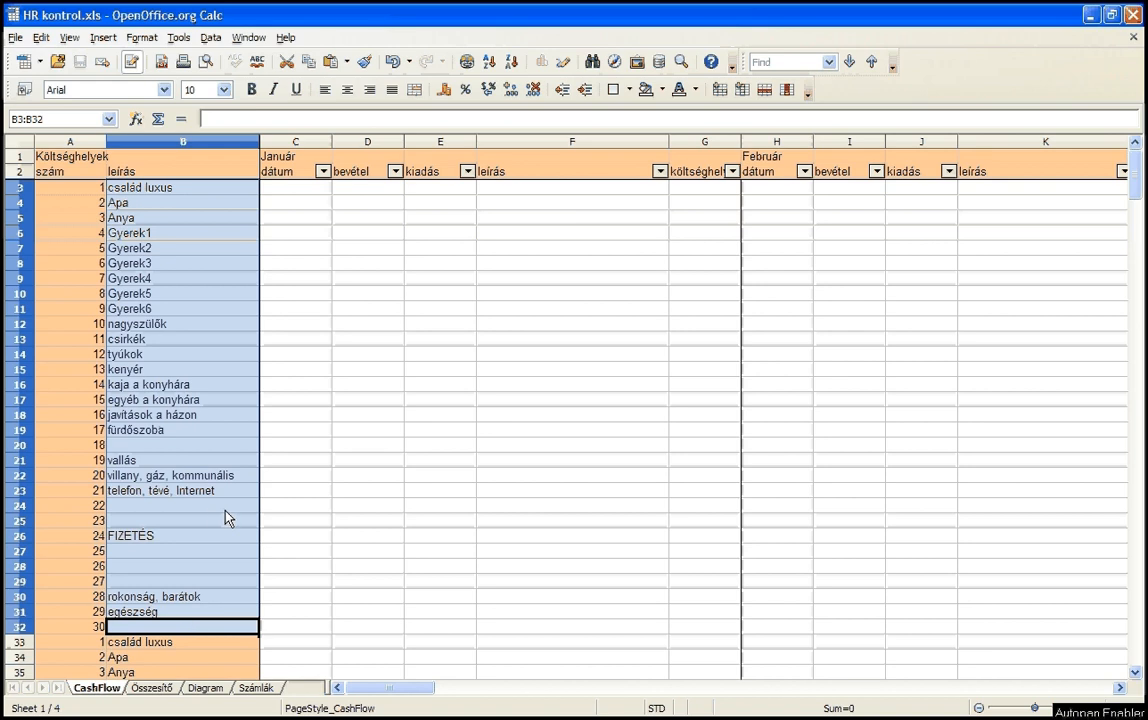
pyautogui.click(160, 192)
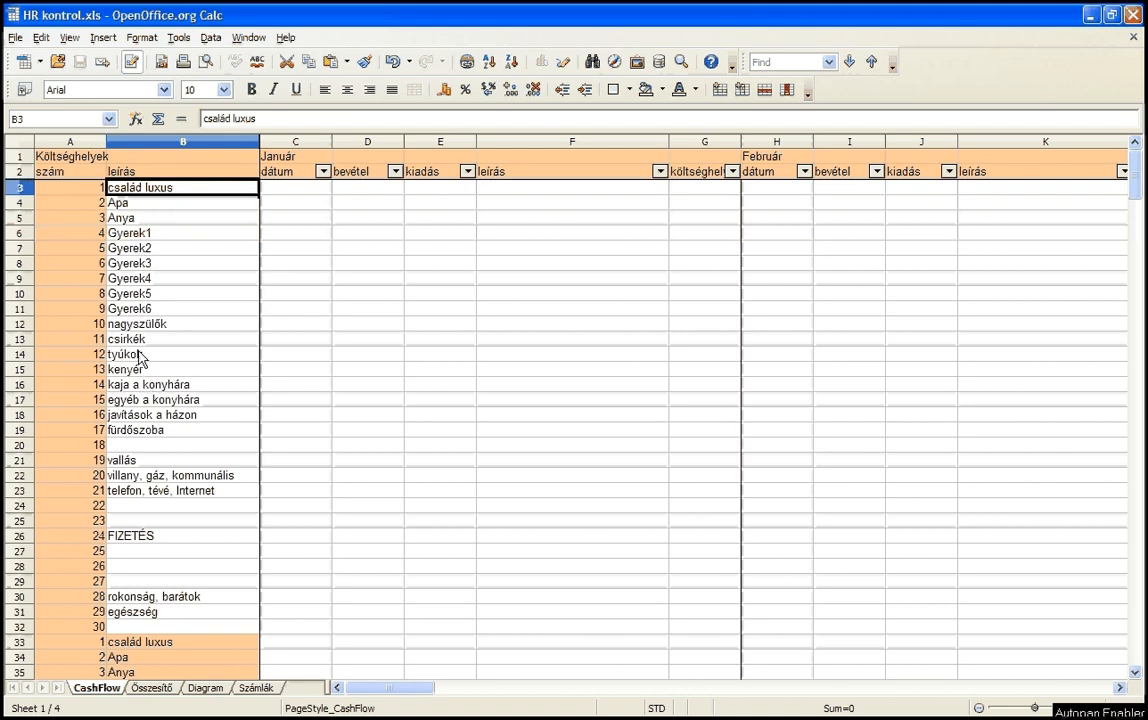
pyautogui.click(149, 386)
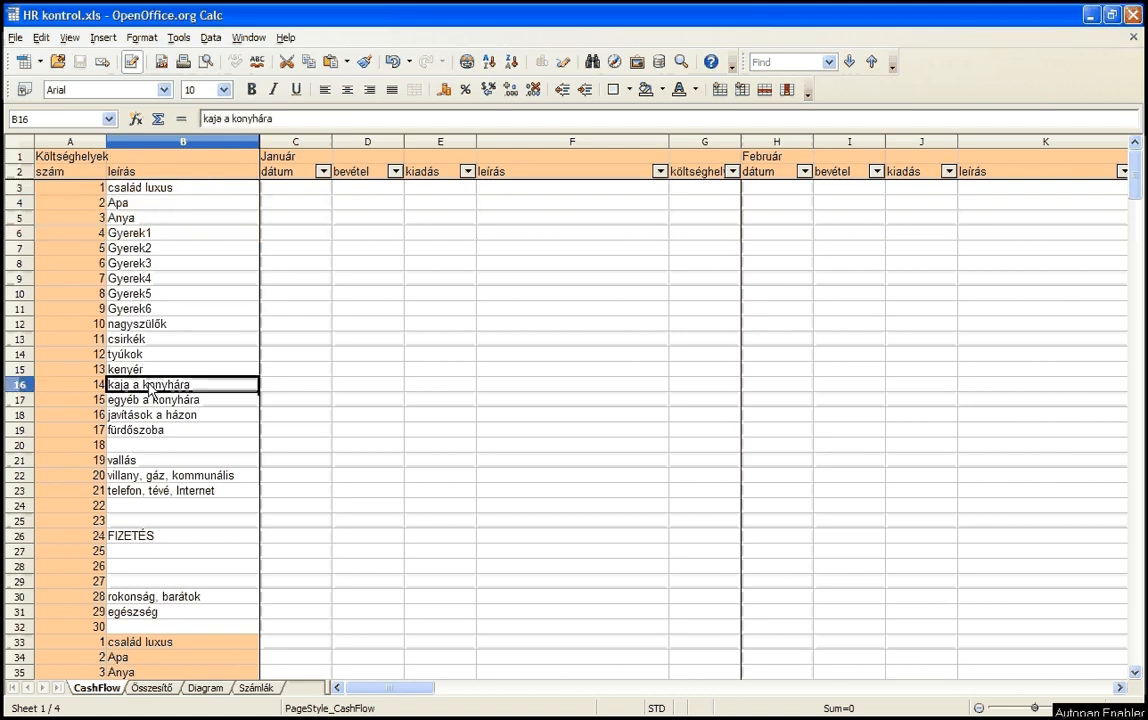
pyautogui.click(121, 537)
pyautogui.click(128, 477)
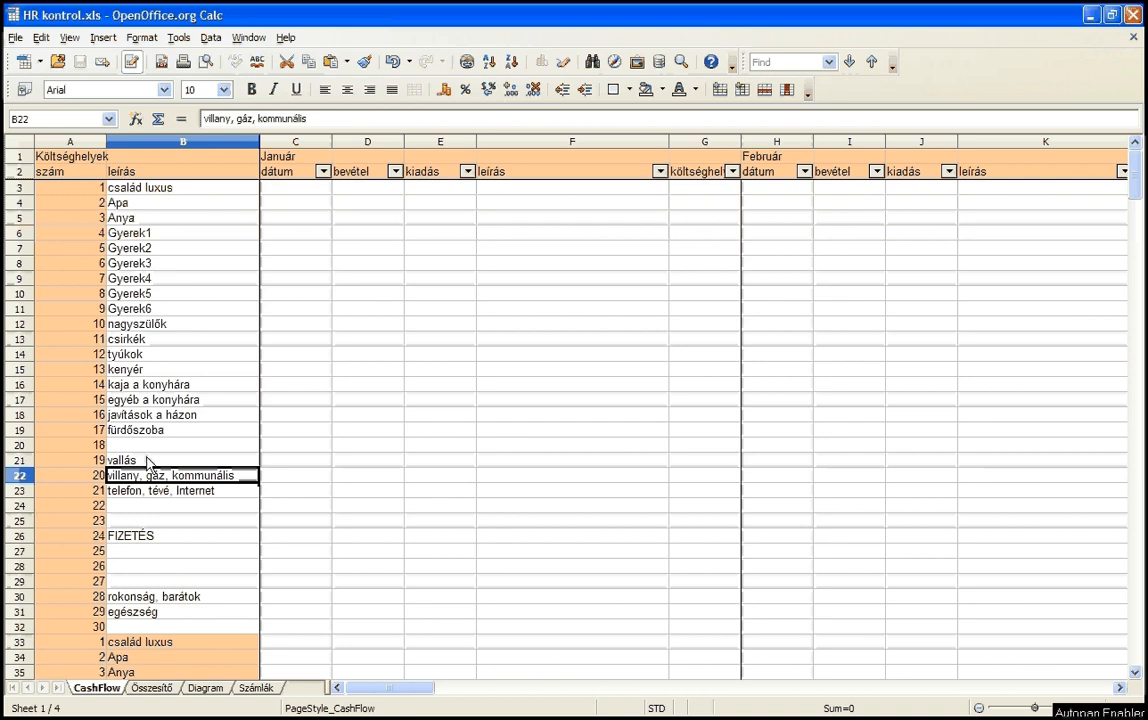
pyautogui.scroll(-7, 147, 462)
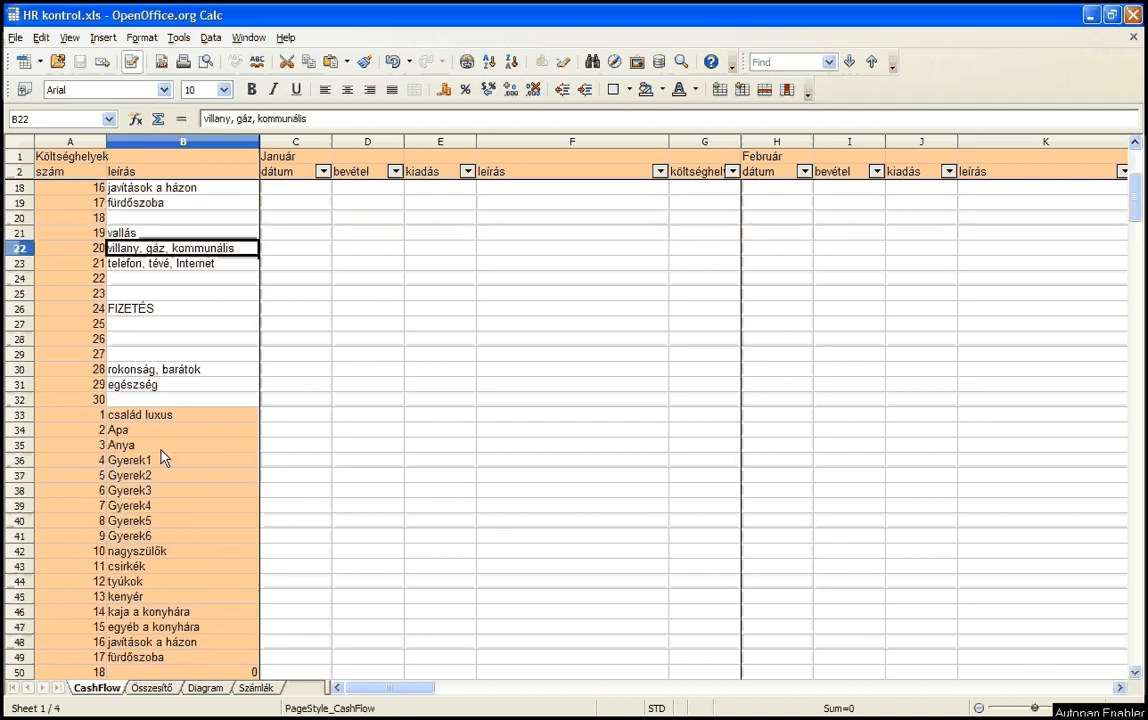
pyautogui.scroll(-9, 163, 459)
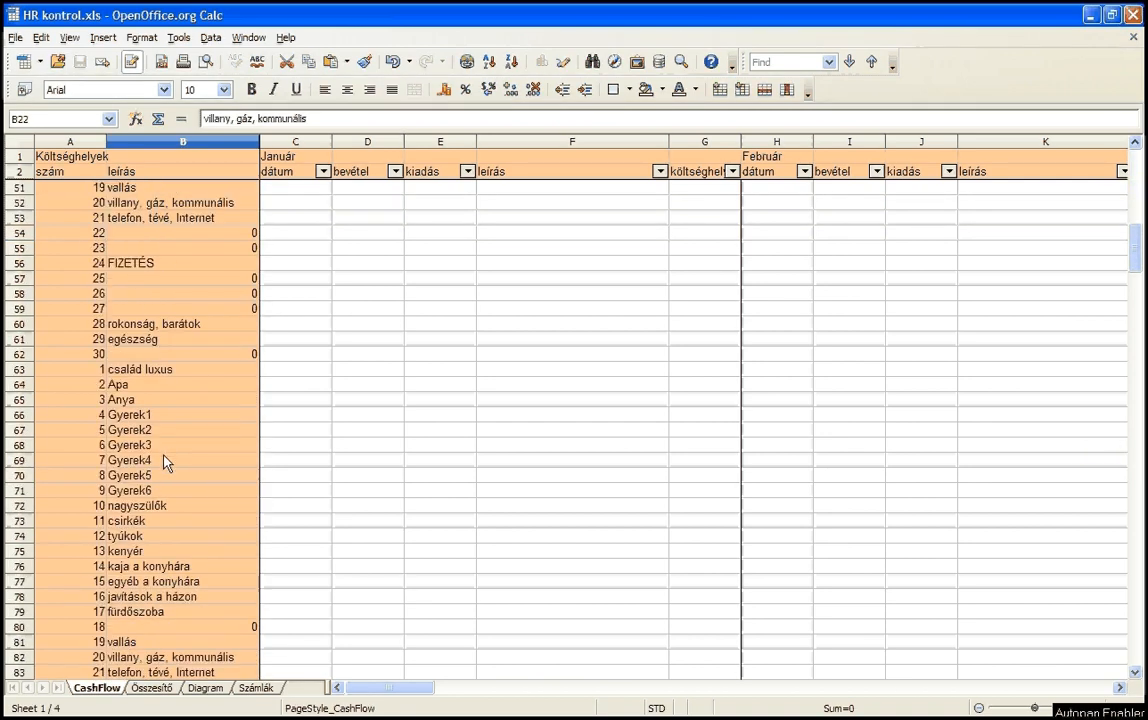
pyautogui.scroll(-3, 167, 469)
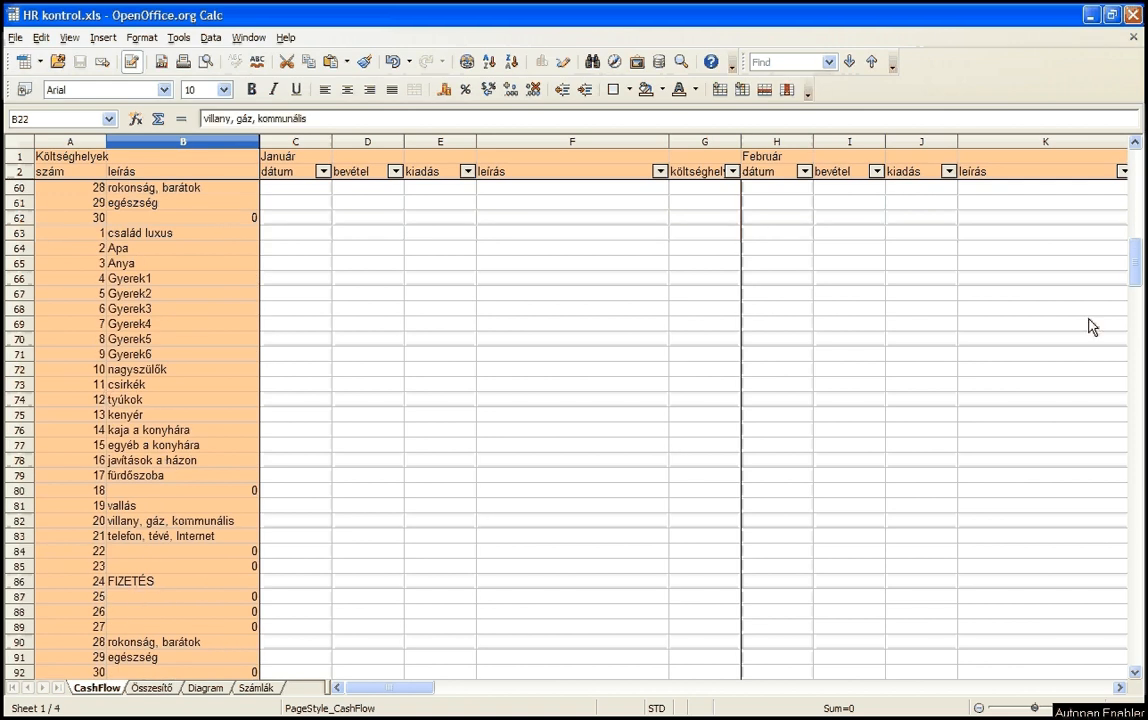
pyautogui.moveTo(1136, 274); pyautogui.dragTo(1138, 174)
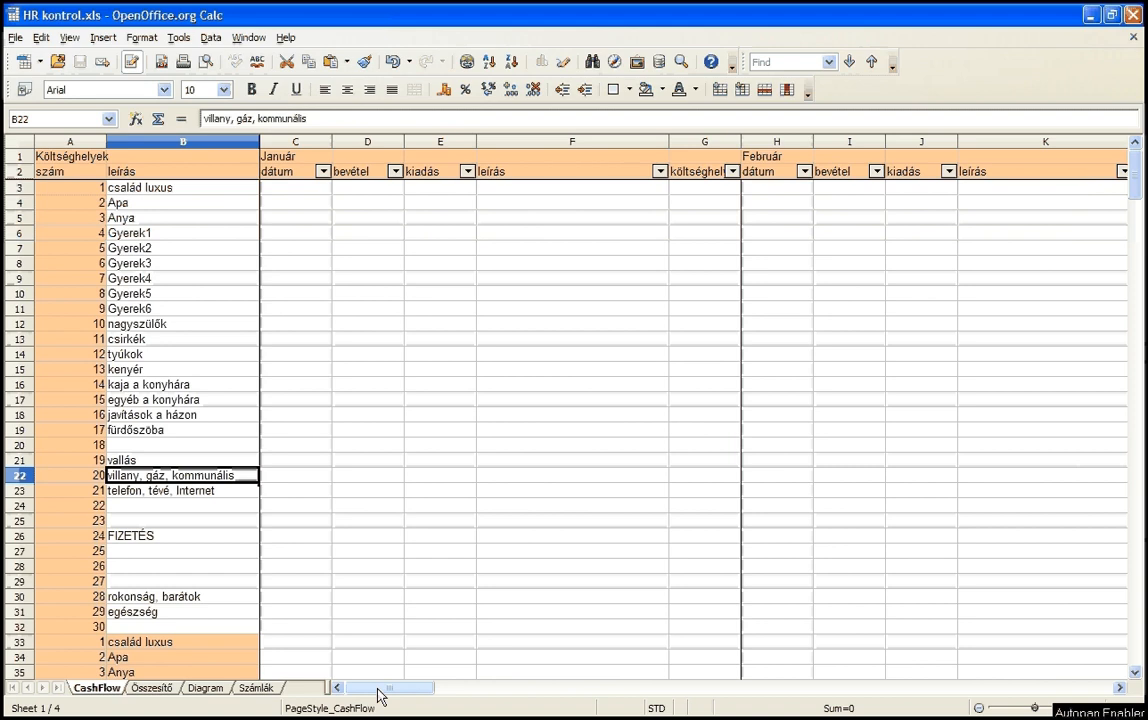
# Enter the date 3.5 in March's first dátum cell, M3, and inspect its full stored value
pyautogui.moveTo(379, 696); pyautogui.dragTo(497, 695)
pyautogui.click(298, 188)
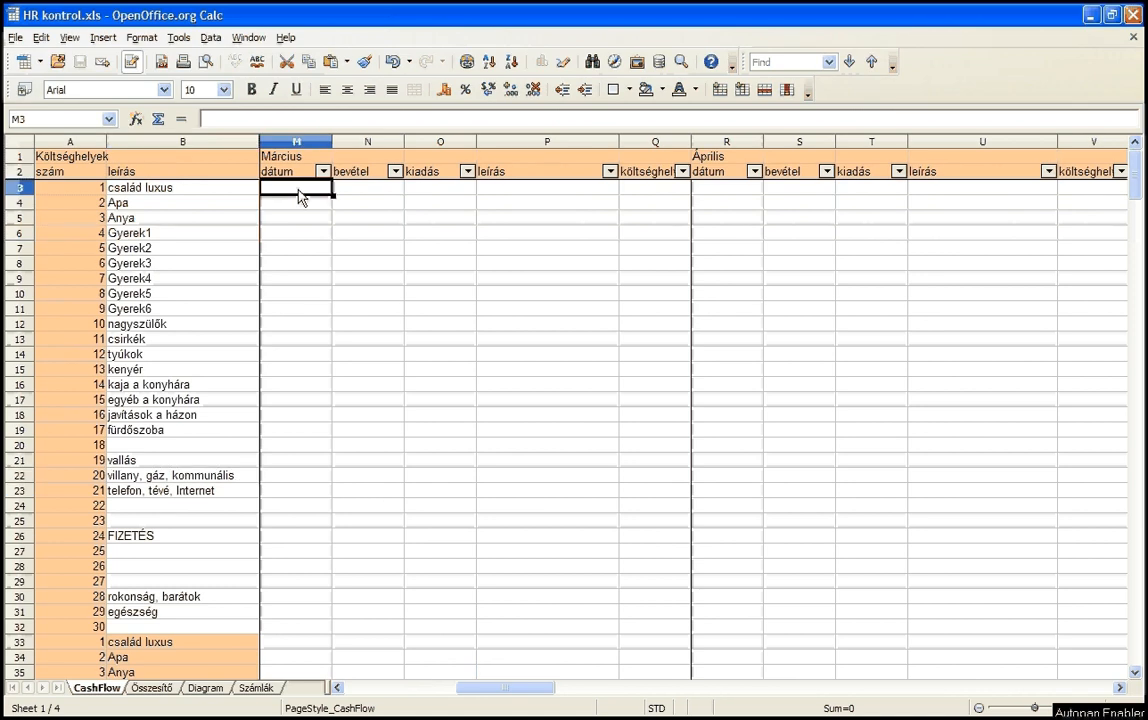
pyautogui.write('3.5')
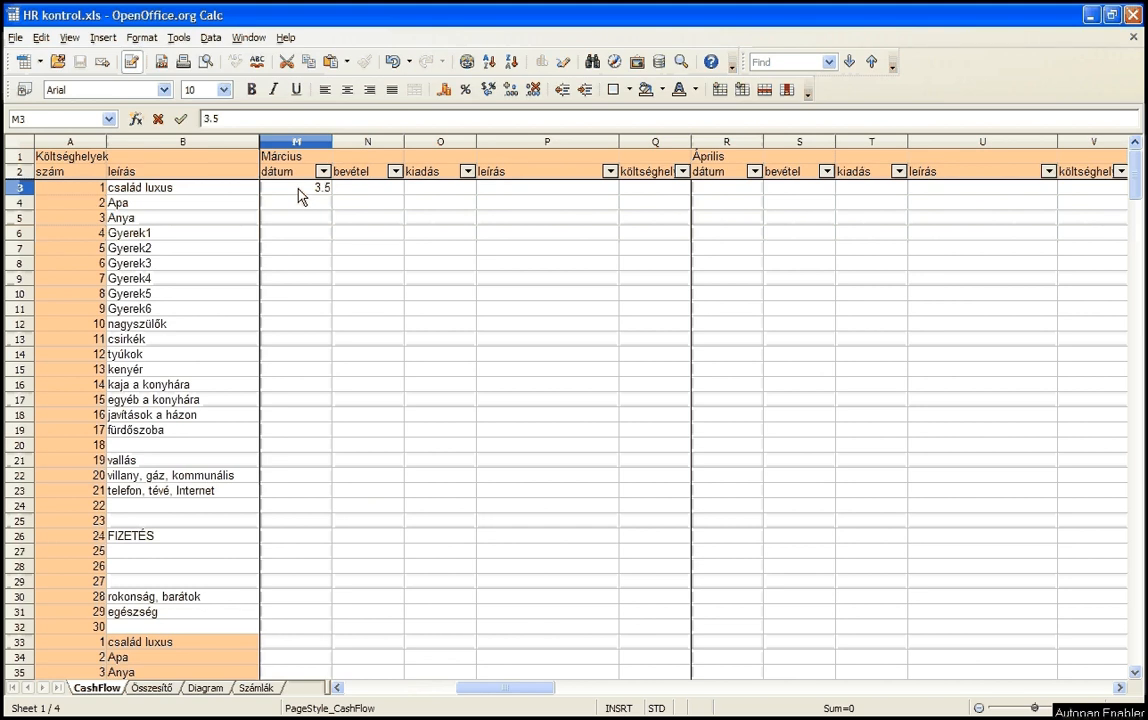
pyautogui.press('Return')
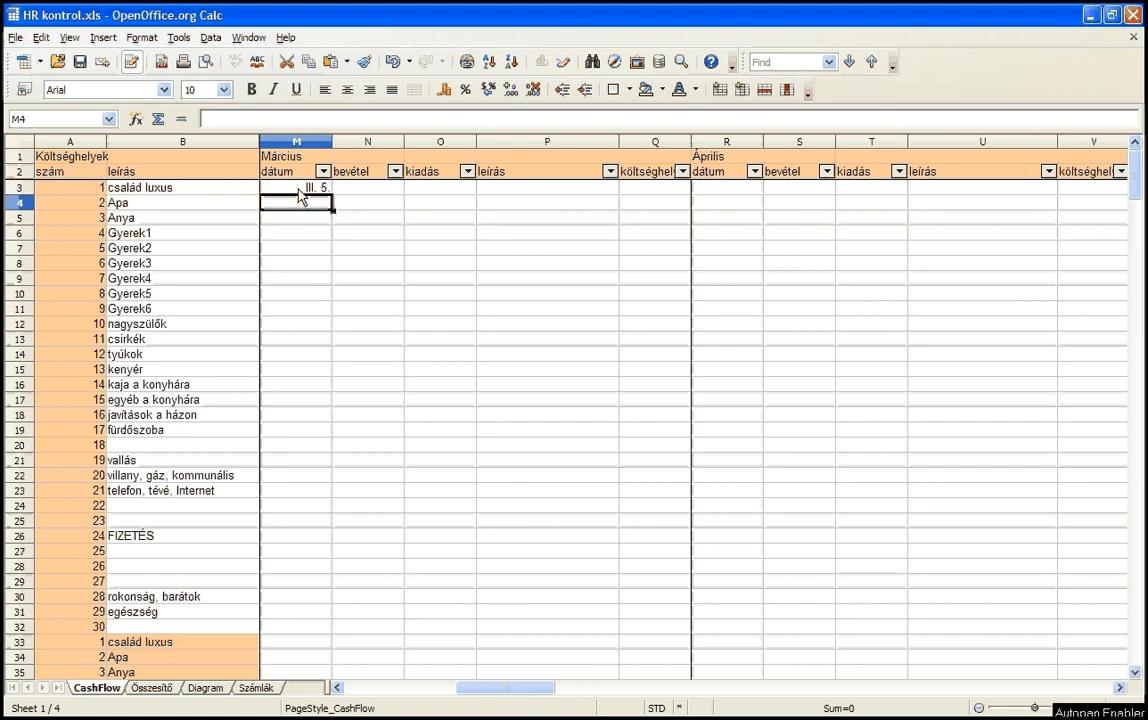
pyautogui.click(300, 188)
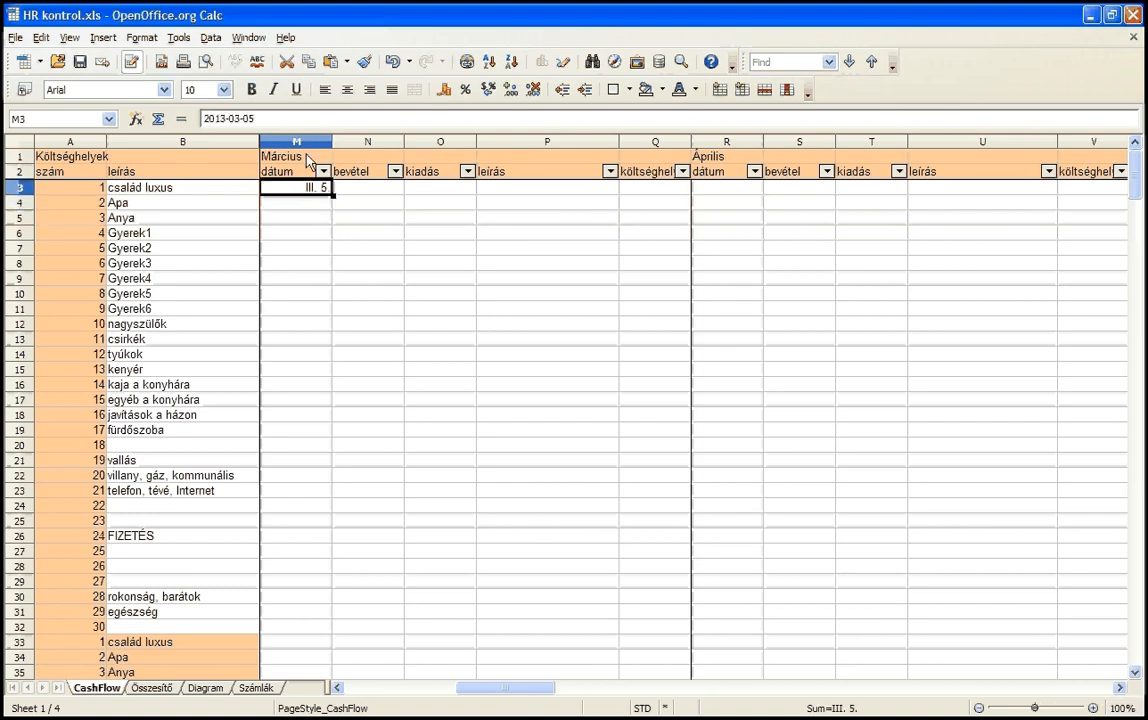
pyautogui.doubleClick(240, 118)
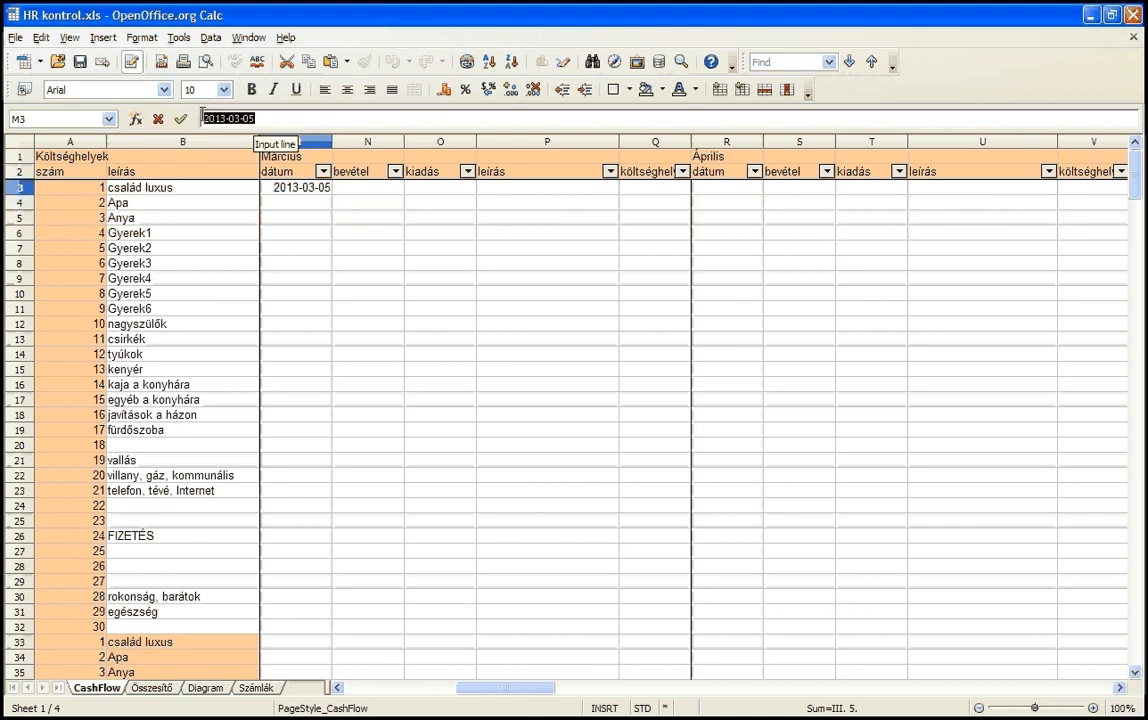
pyautogui.press('Return')
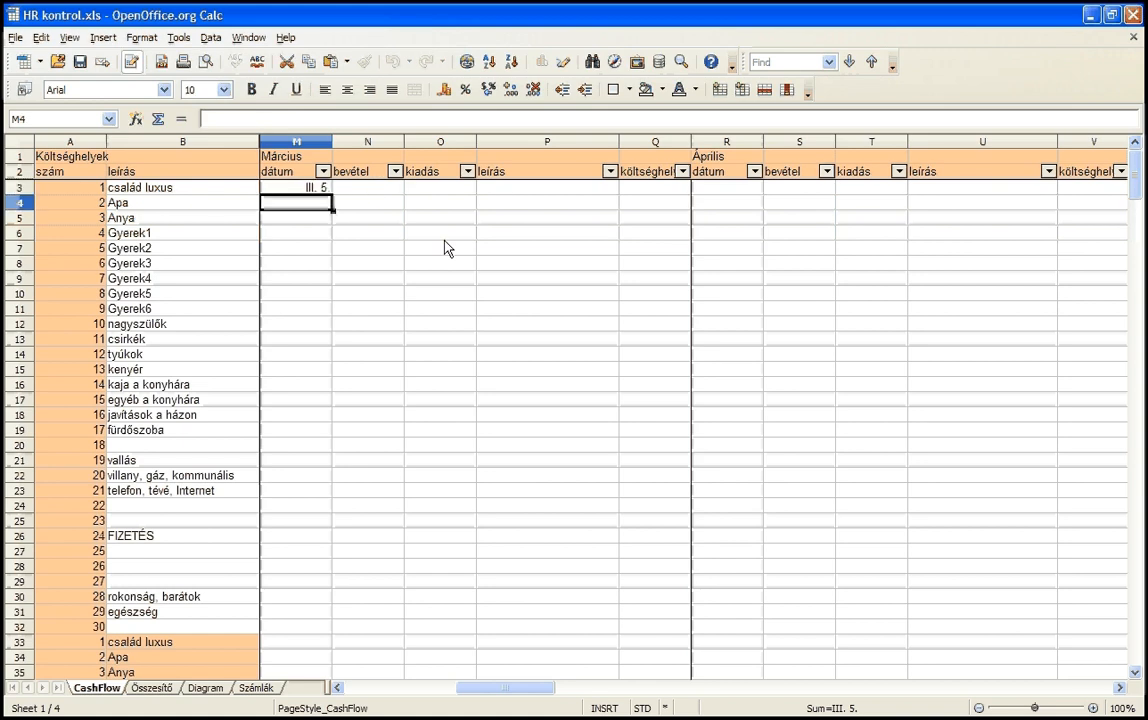
# Enter 65000 as the bevétel for the first March entry in cell N3
pyautogui.press('Up')
pyautogui.press('Right')
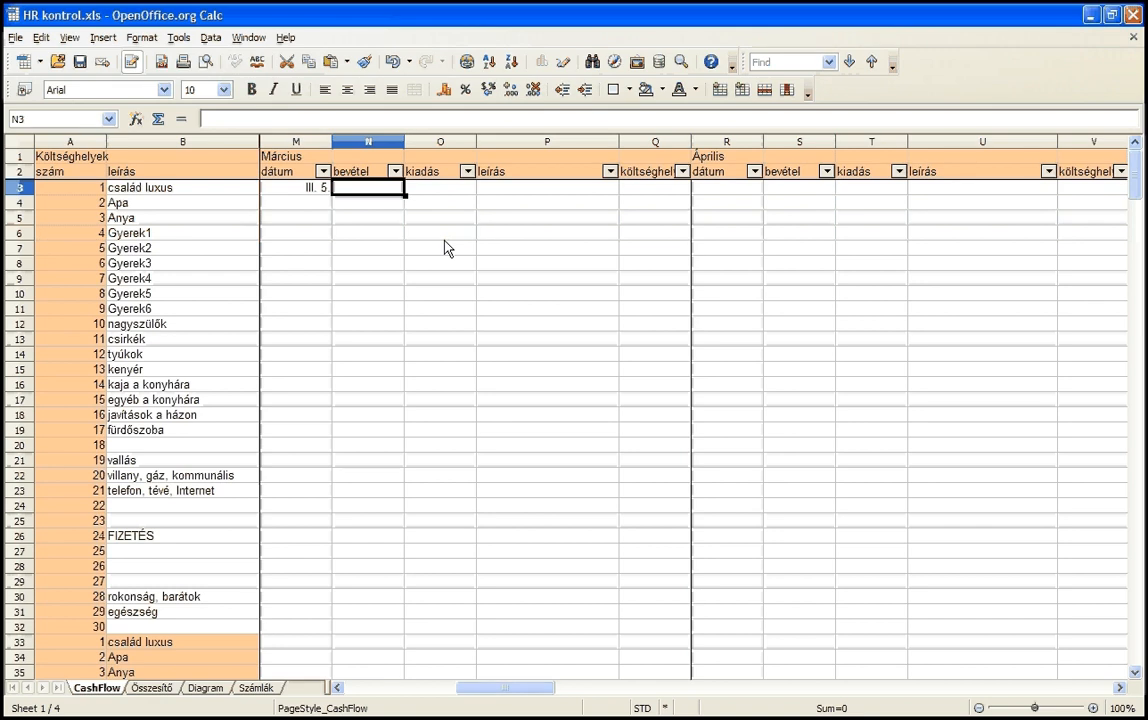
pyautogui.write('65000')
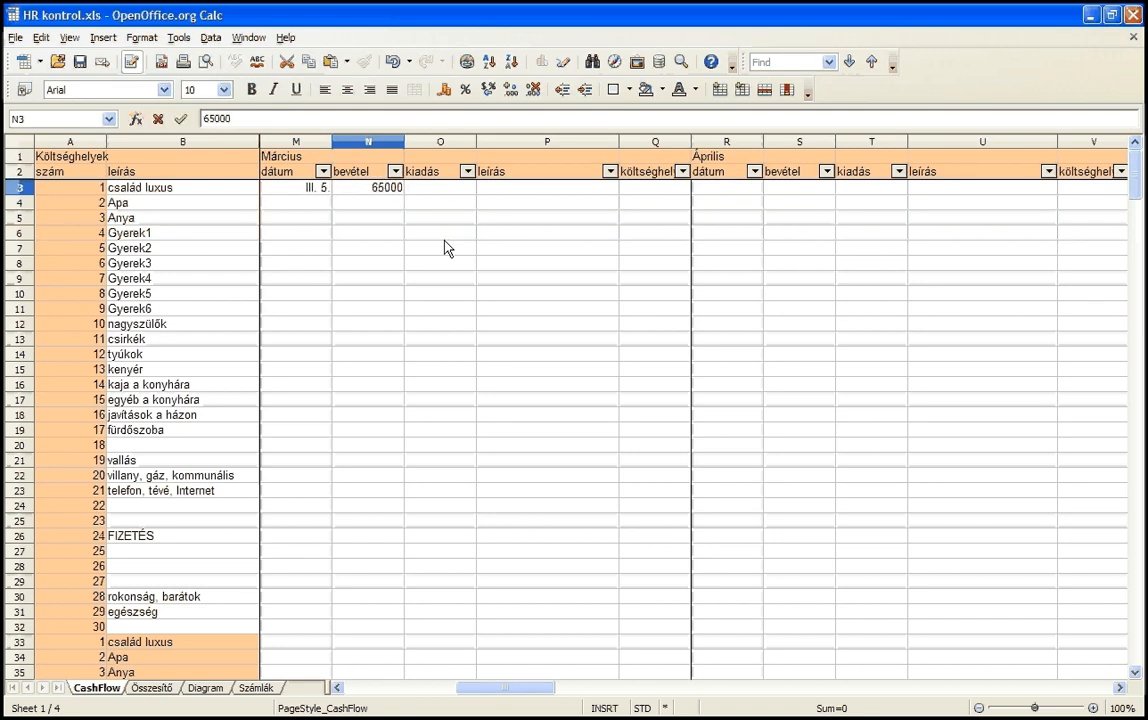
pyautogui.press('Tab')
pyautogui.press('Tab')
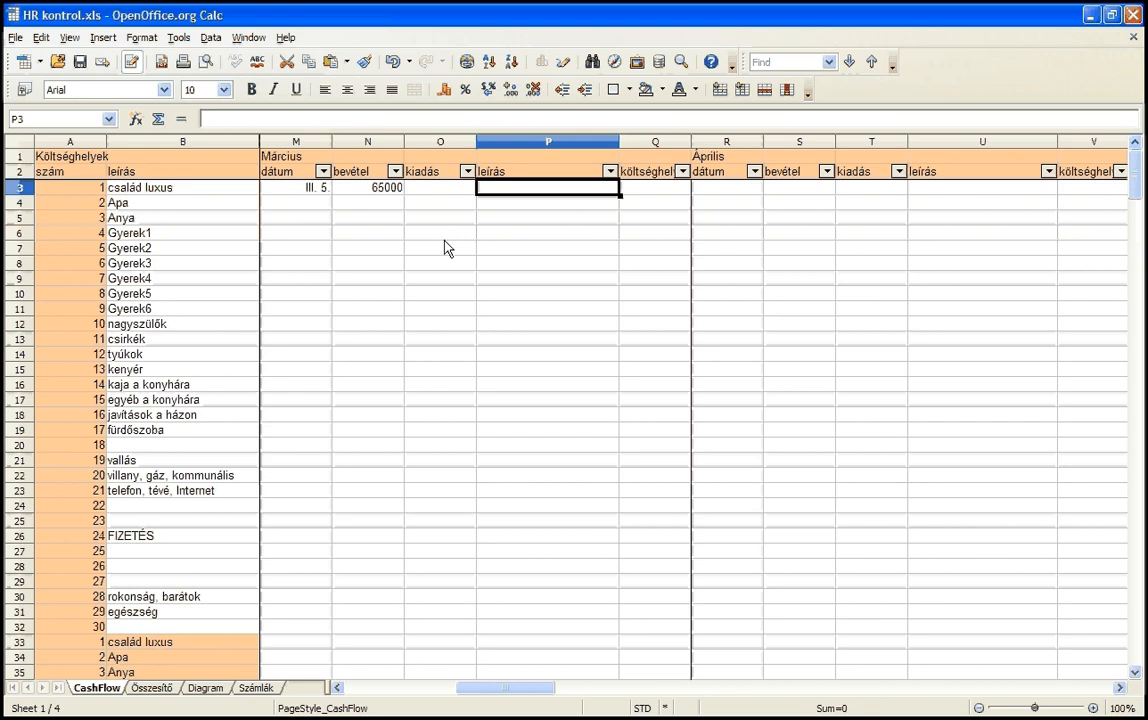
# Describe the first March entry as "fizetes febr." and assign it cost centre 24, checking that number against the FIZETÉS row
pyautogui.write('fizet')
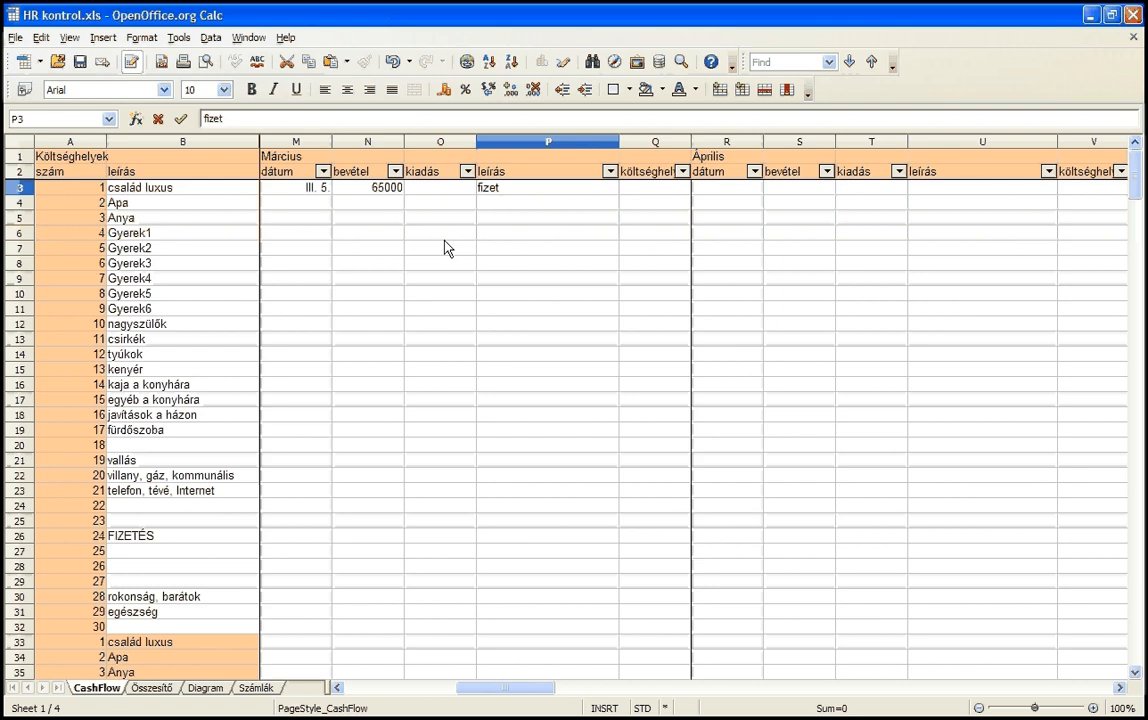
pyautogui.write('es febr.')
pyautogui.press('Tab')
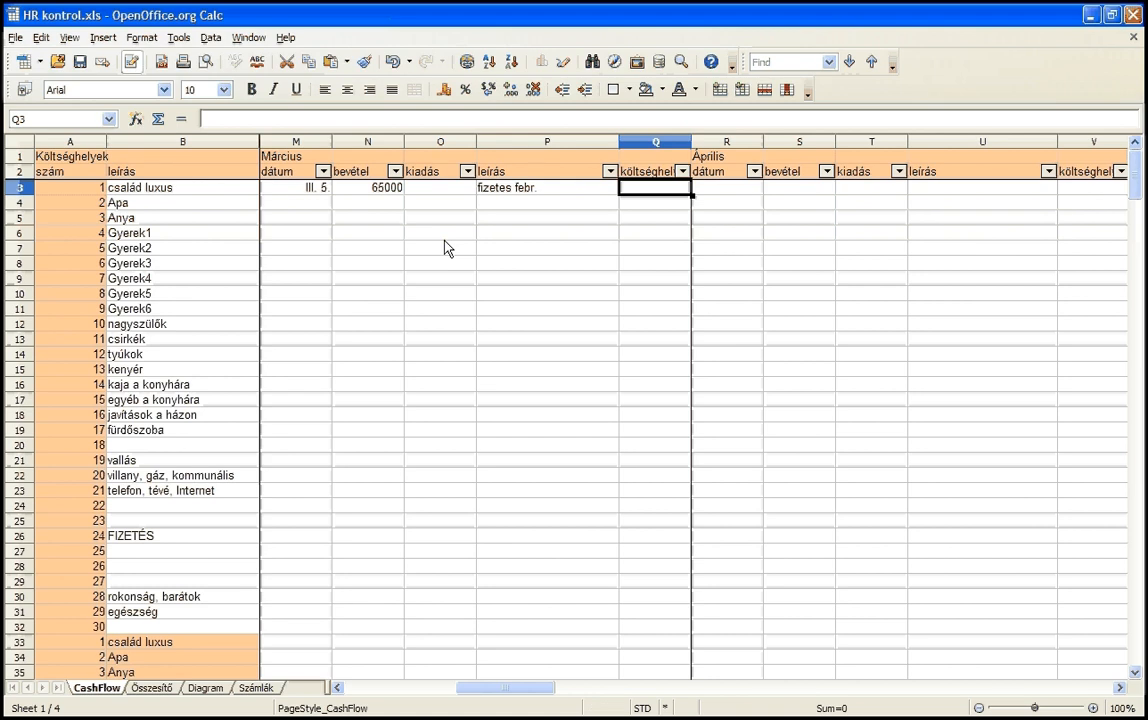
pyautogui.write('24')
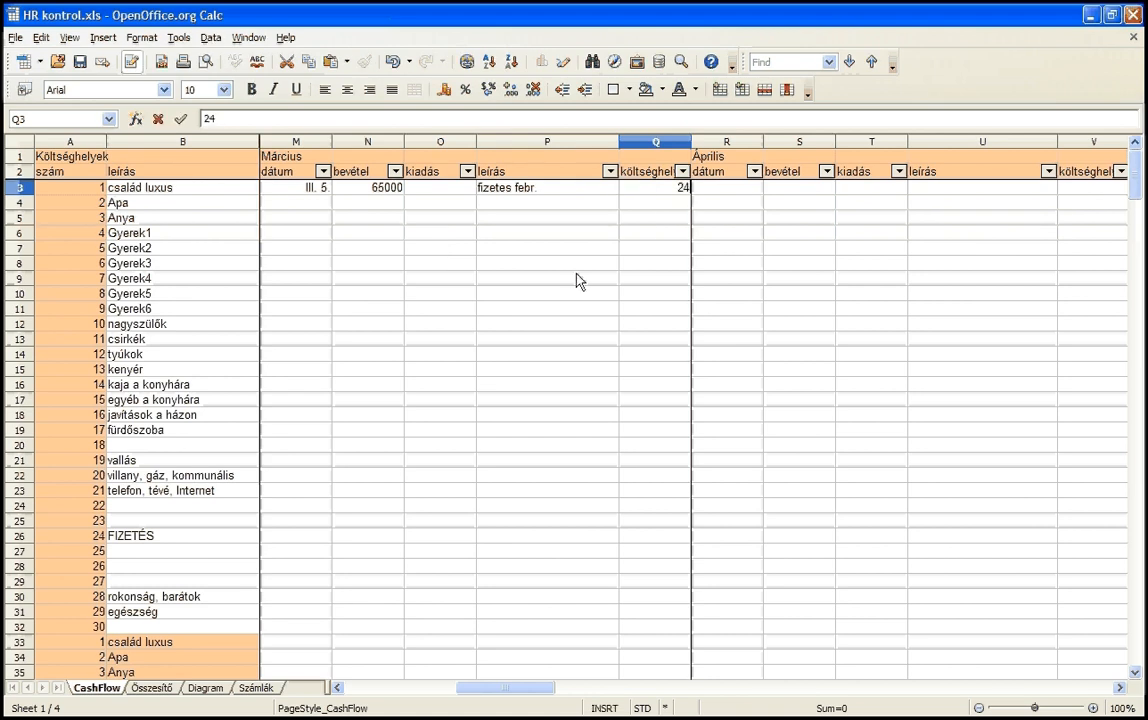
pyautogui.click(205, 540)
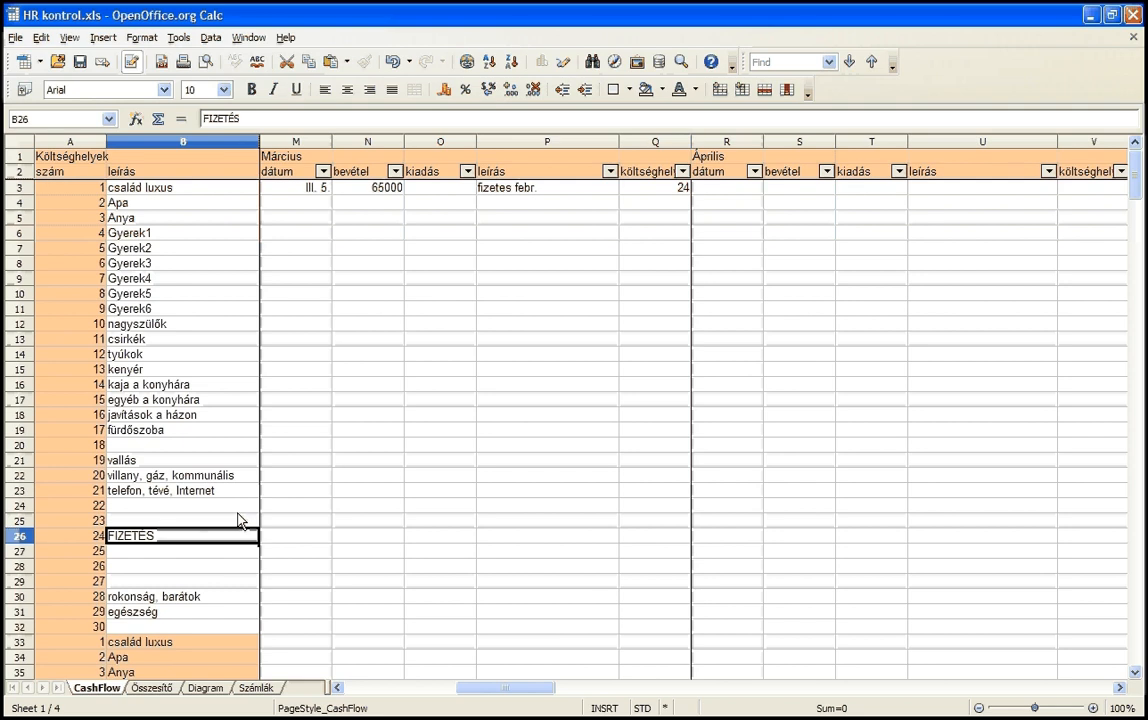
pyautogui.click(664, 194)
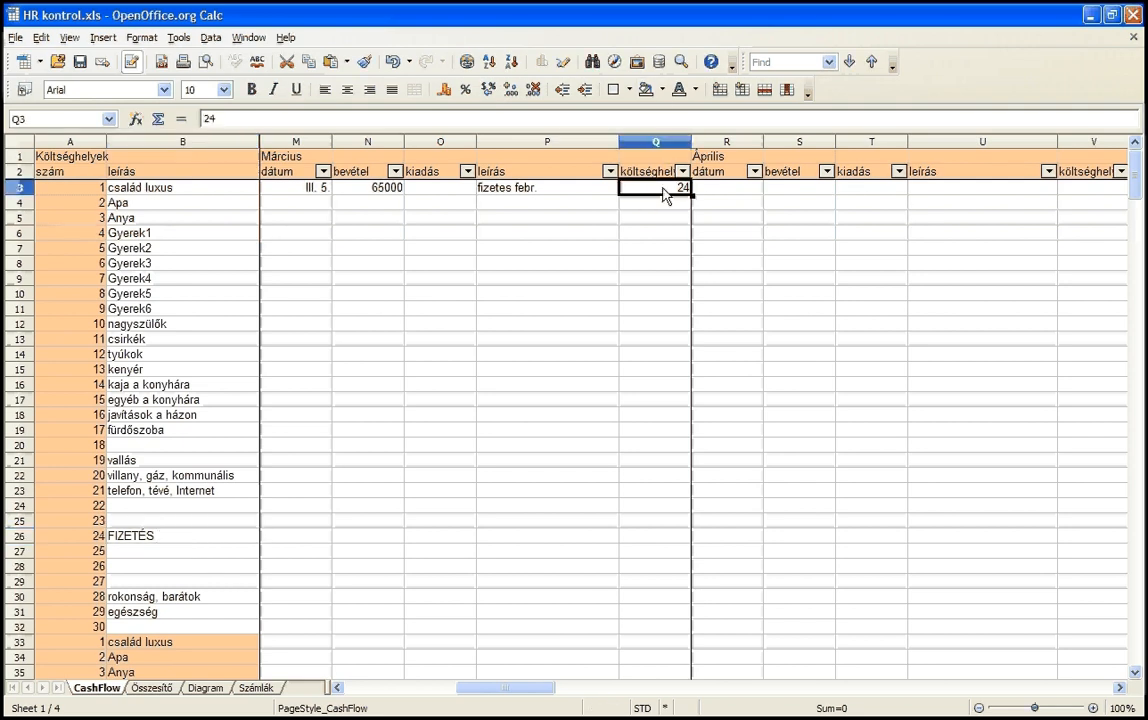
# Enter the date 3.5 and a kiadás of 9000 for the second March entry in row 4
pyautogui.click(323, 210)
pyautogui.write('3')
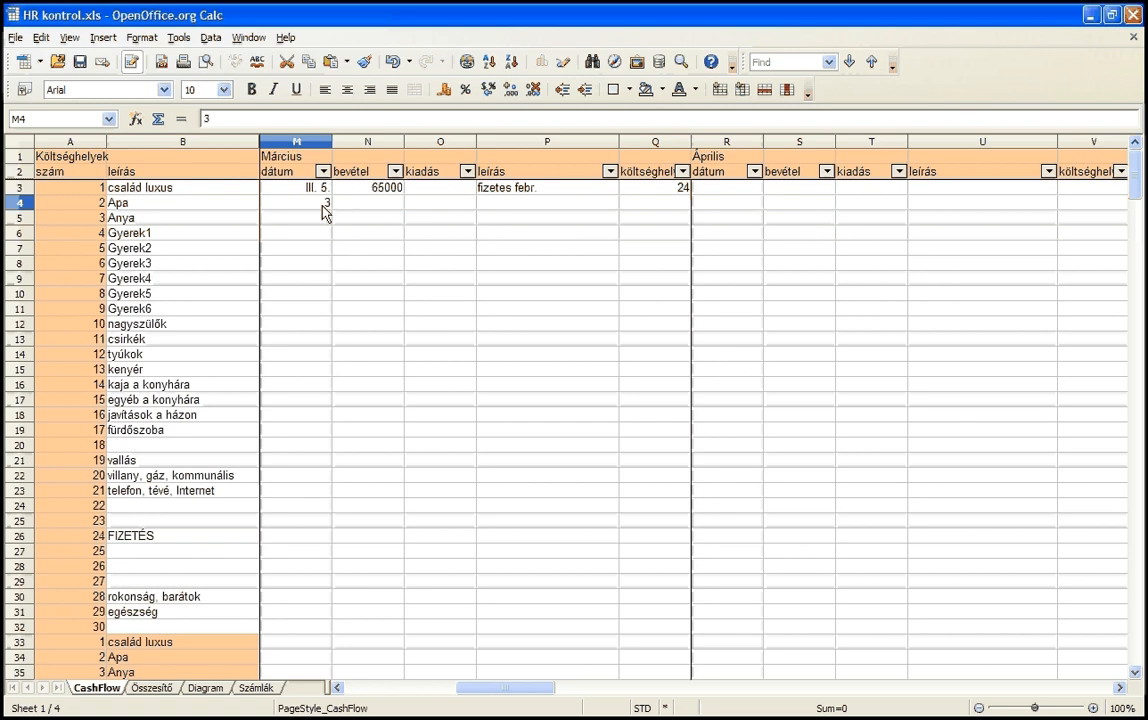
pyautogui.write('.5')
pyautogui.press('Tab')
pyautogui.press('Tab')
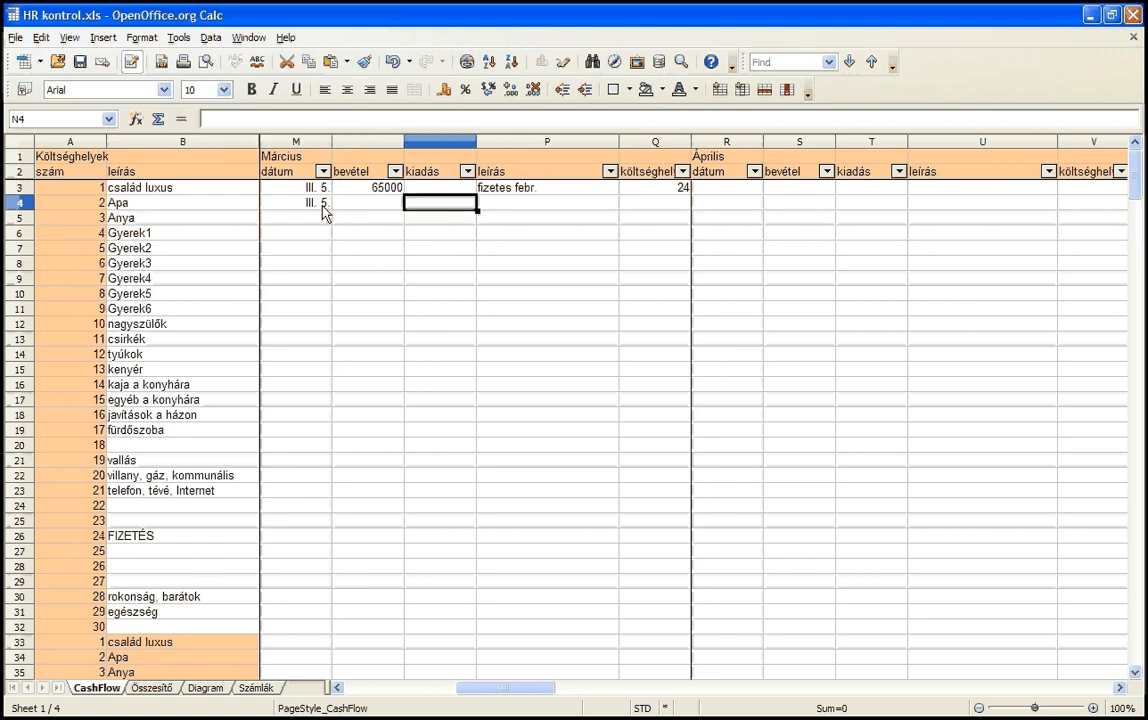
pyautogui.write('9000')
pyautogui.press('Tab')
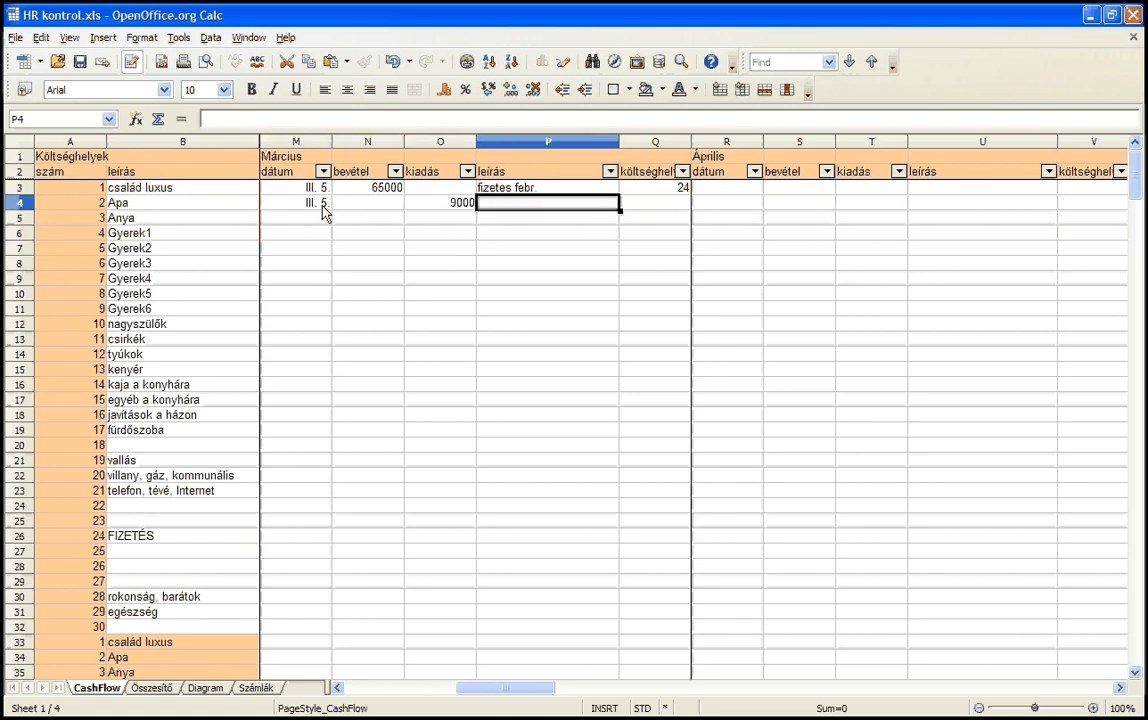
# Describe the second March entry as "villany" and assign it cost centre 20, checking that number against the villany, gáz, kommunális row
pyautogui.write('villany')
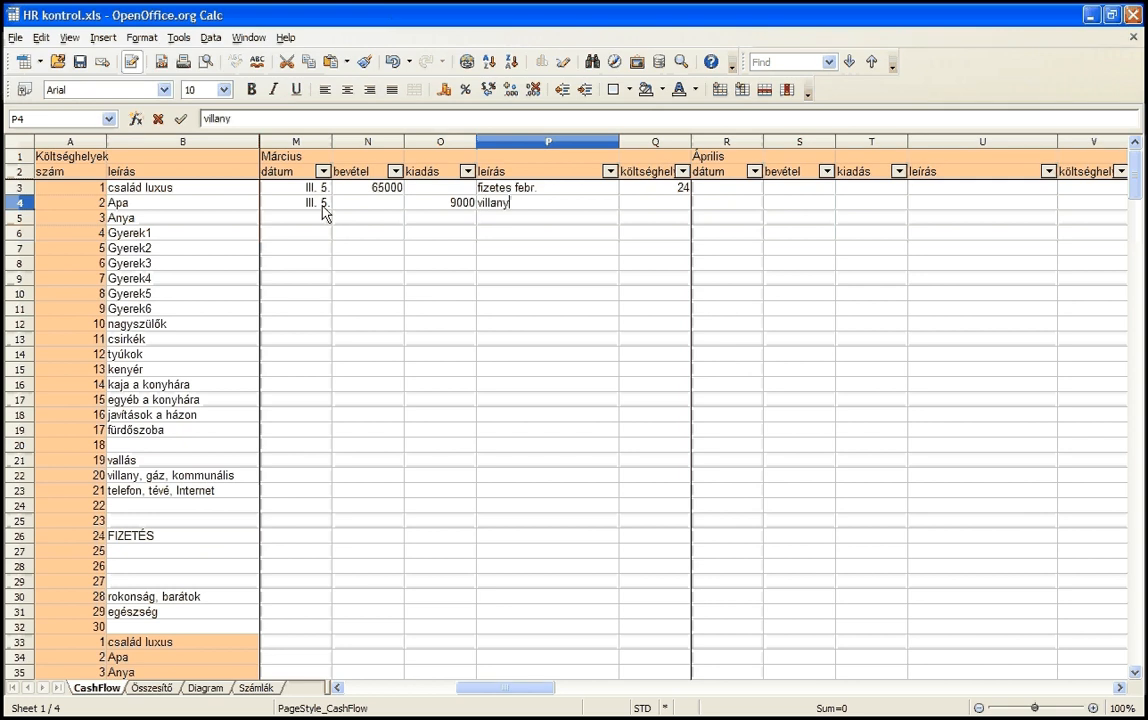
pyautogui.press('Tab')
pyautogui.write('20')
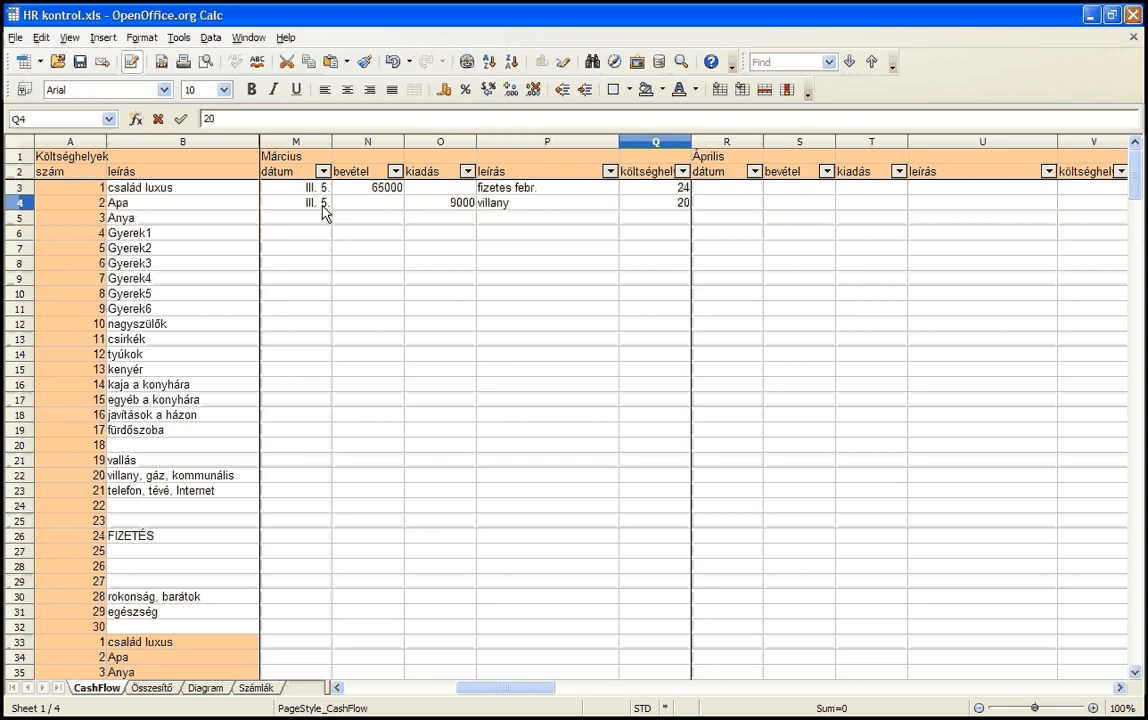
pyautogui.press('Return')
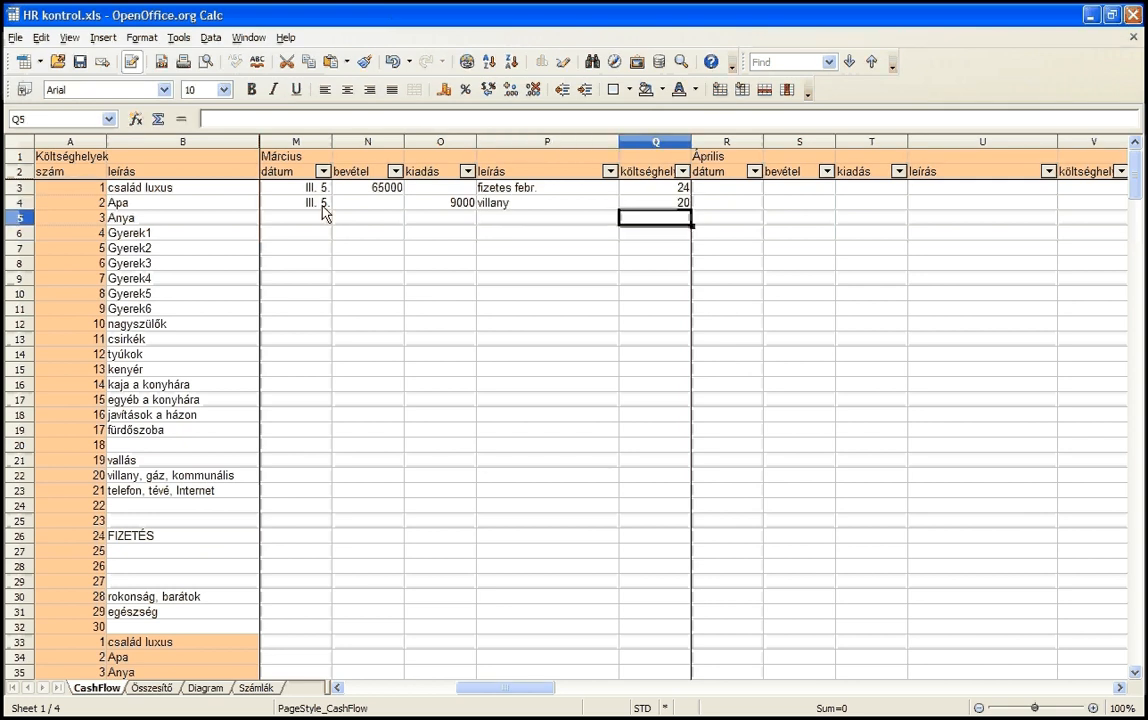
pyautogui.click(648, 206)
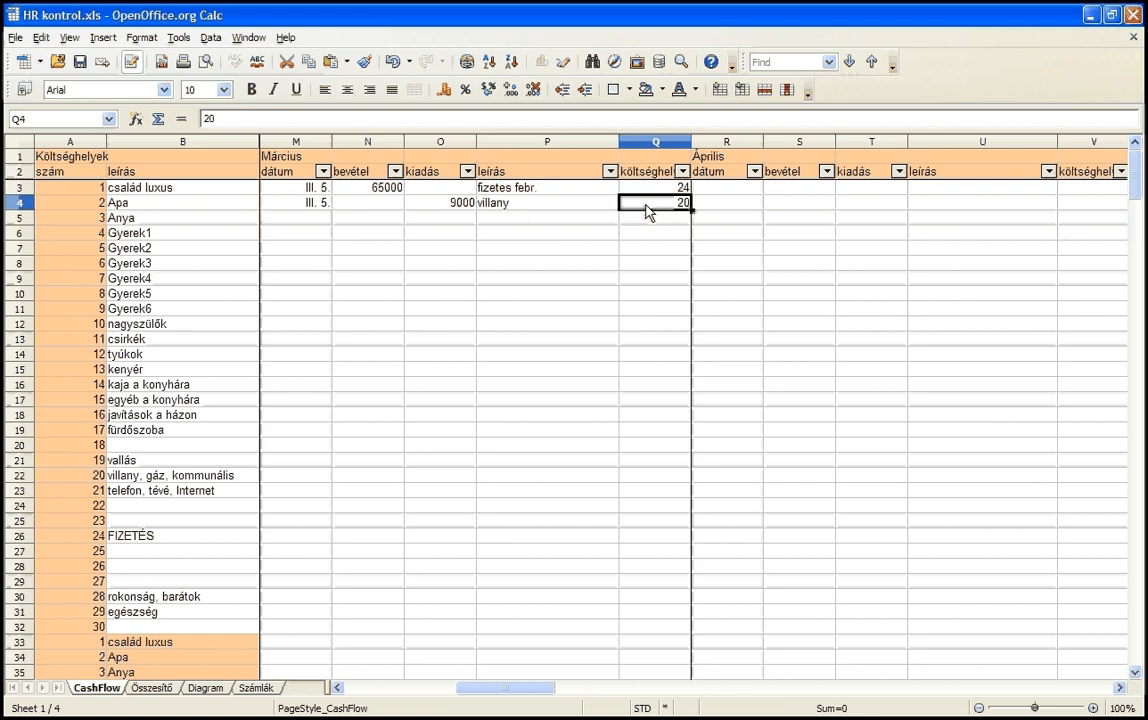
pyautogui.click(168, 478)
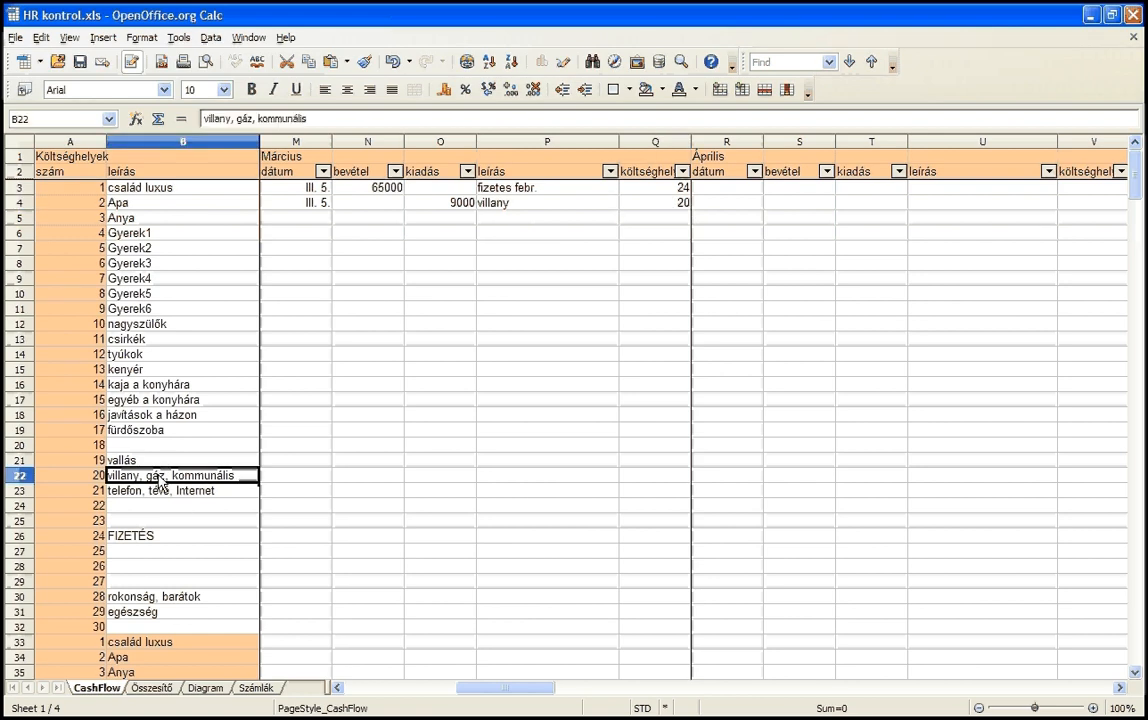
# Paste the copied block of sample income and expense entries into the March columns starting at M6
pyautogui.click(288, 237)
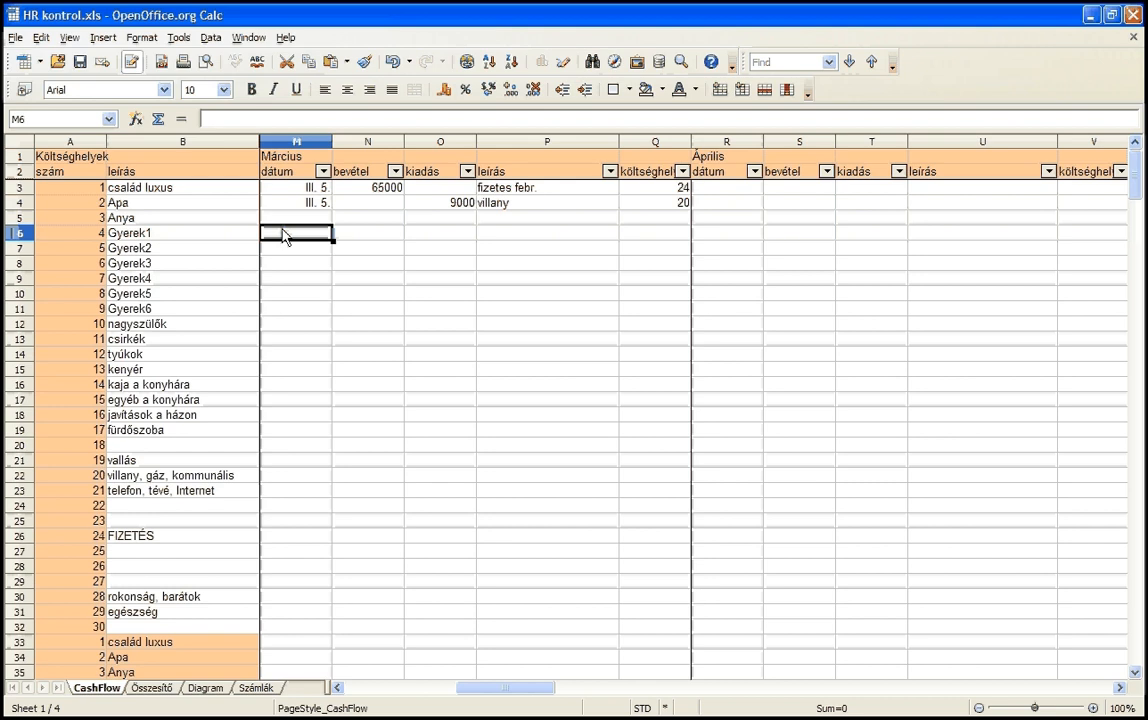
pyautogui.hotkey('ctrl', 'v')
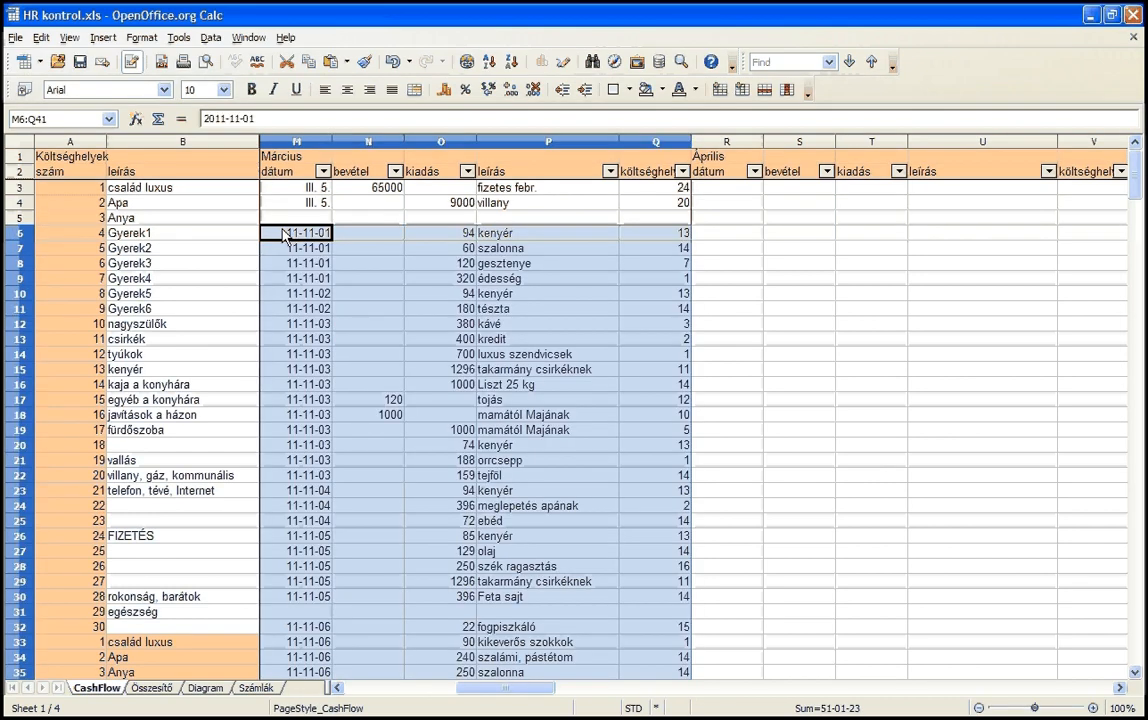
pyautogui.click(292, 233)
pyautogui.click(296, 263)
pyautogui.scroll(-2, 325, 278)
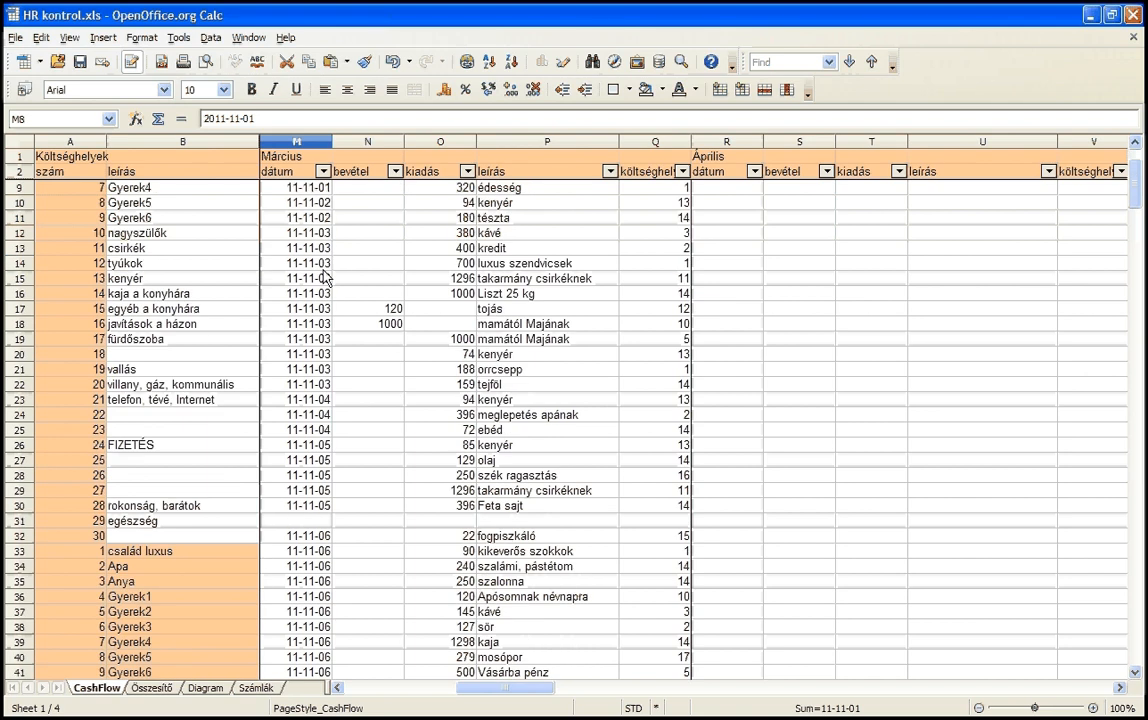
# Examine the paired 1000 entries in rows 18 and 19, matching their cost centres 10 and 5 to the nagyszülők and Gyerek2 rows
pyautogui.click(523, 329)
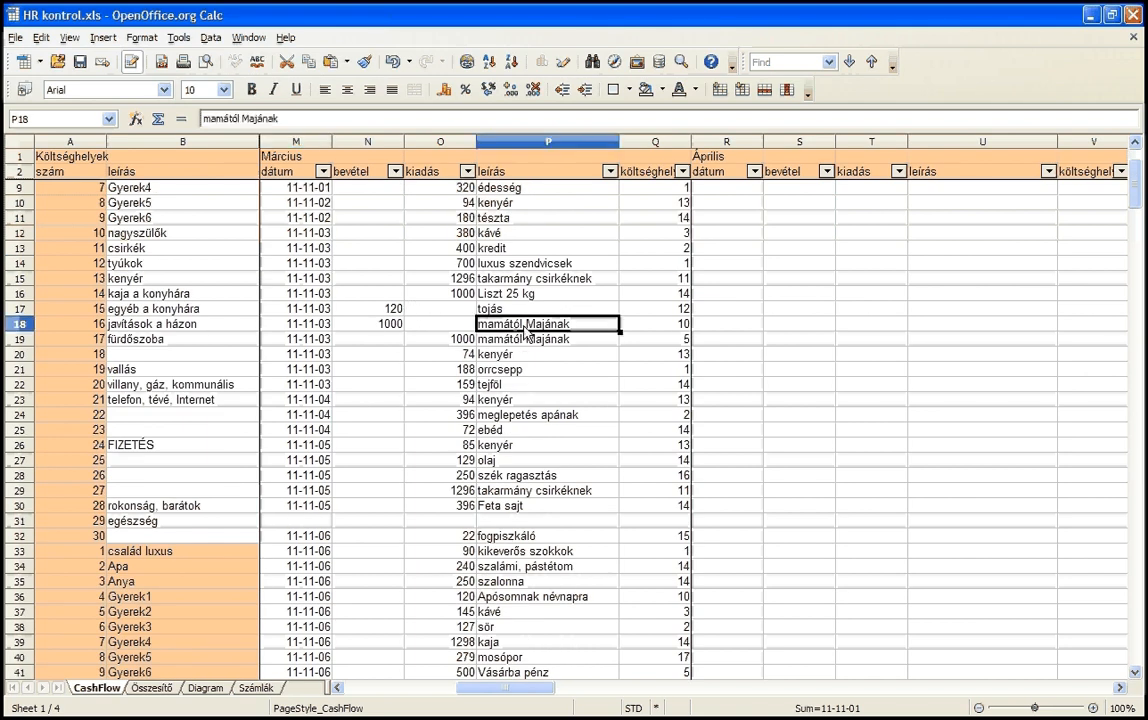
pyautogui.moveTo(524, 327); pyautogui.dragTo(524, 340)
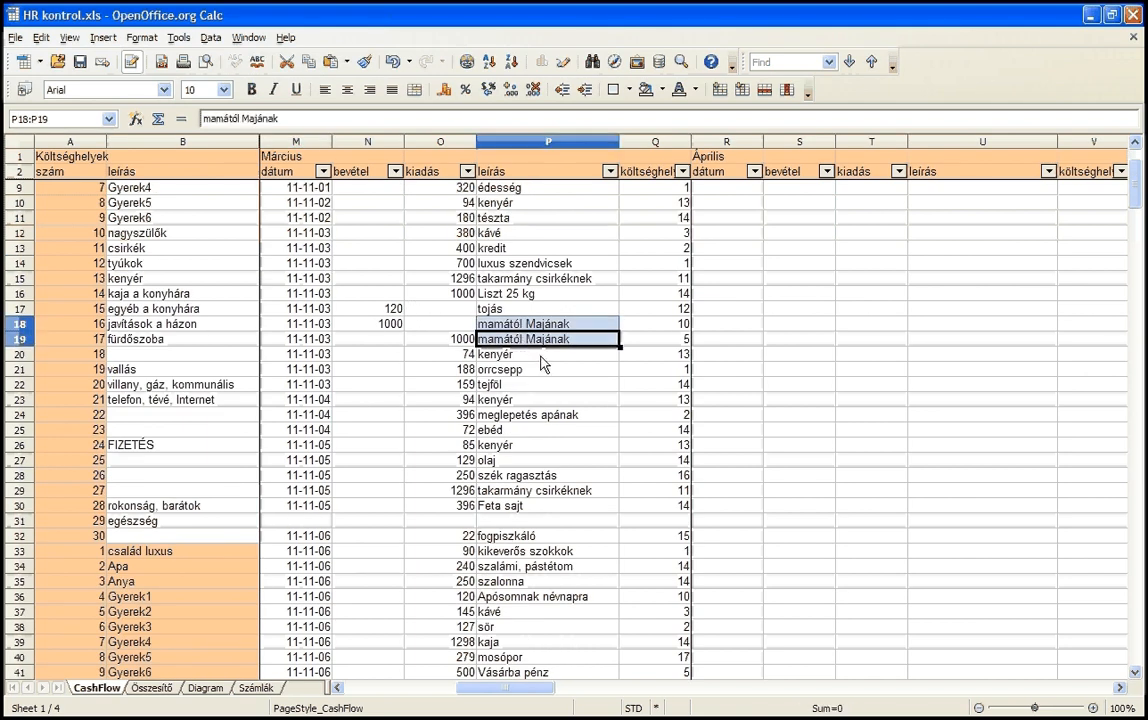
pyautogui.click(364, 328)
pyautogui.moveTo(364, 328); pyautogui.dragTo(652, 350)
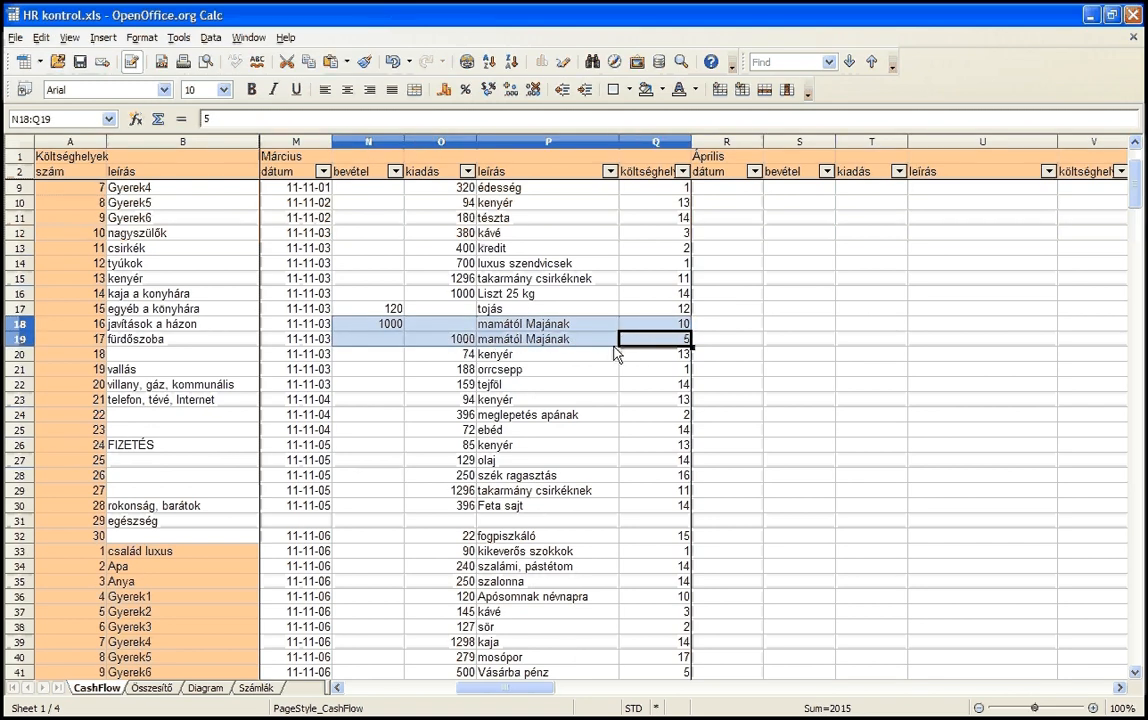
pyautogui.click(169, 236)
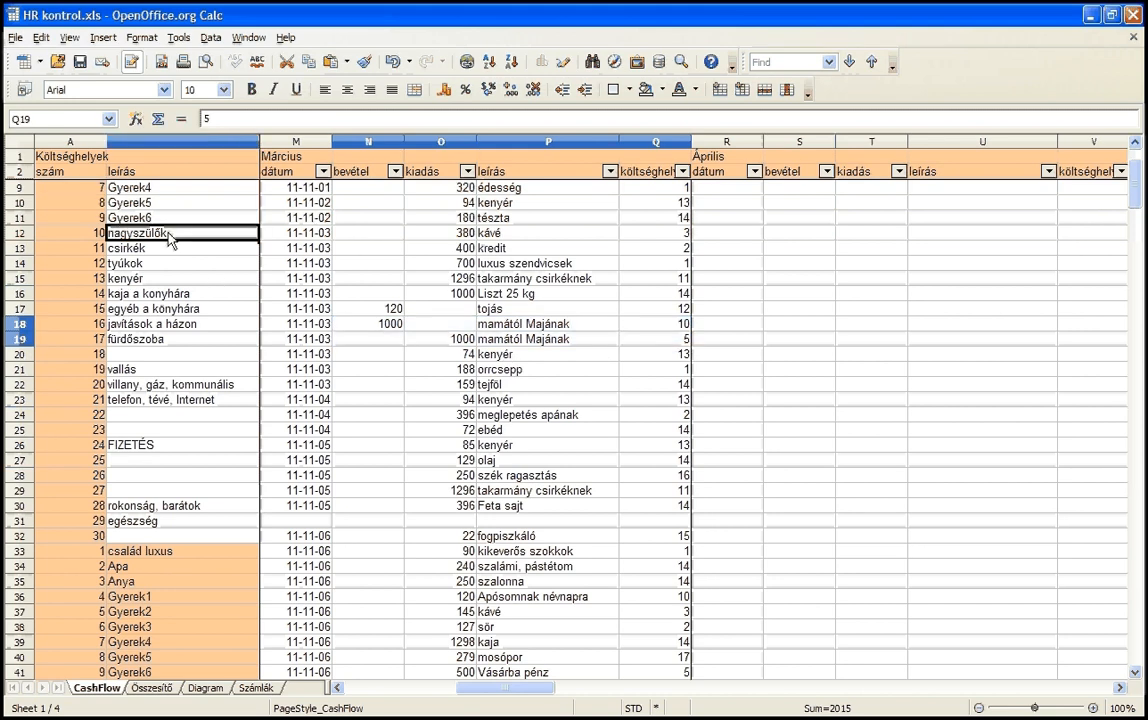
pyautogui.click(658, 330)
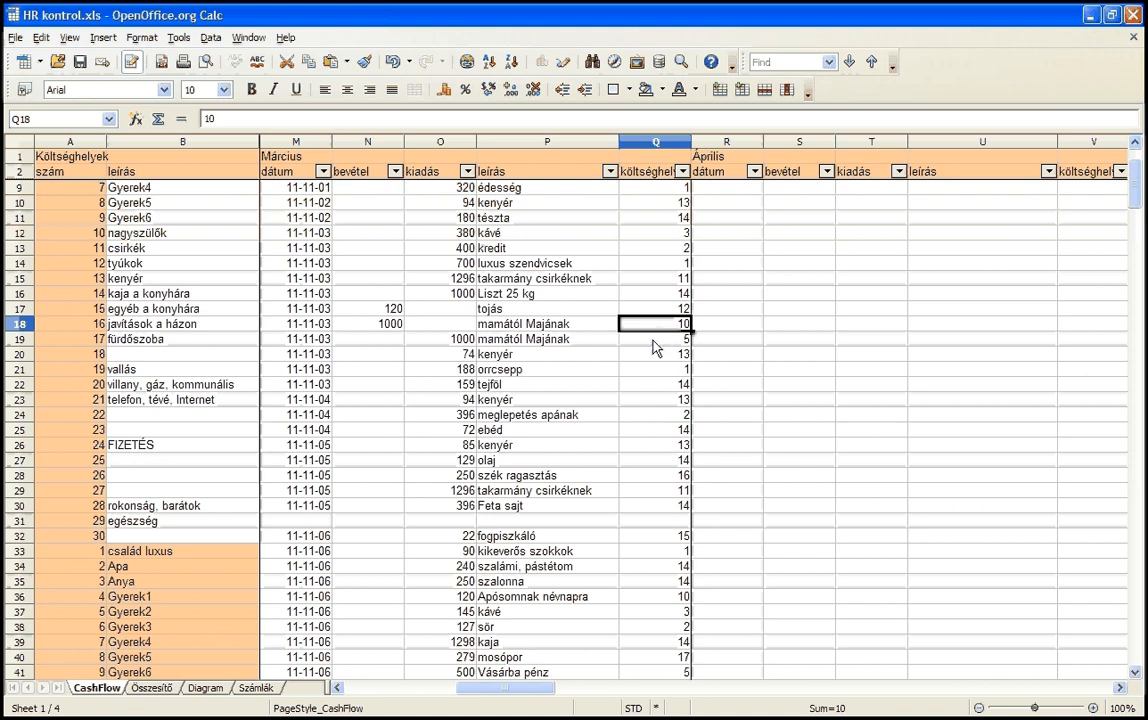
pyautogui.click(648, 340)
pyautogui.scroll(1, 168, 218)
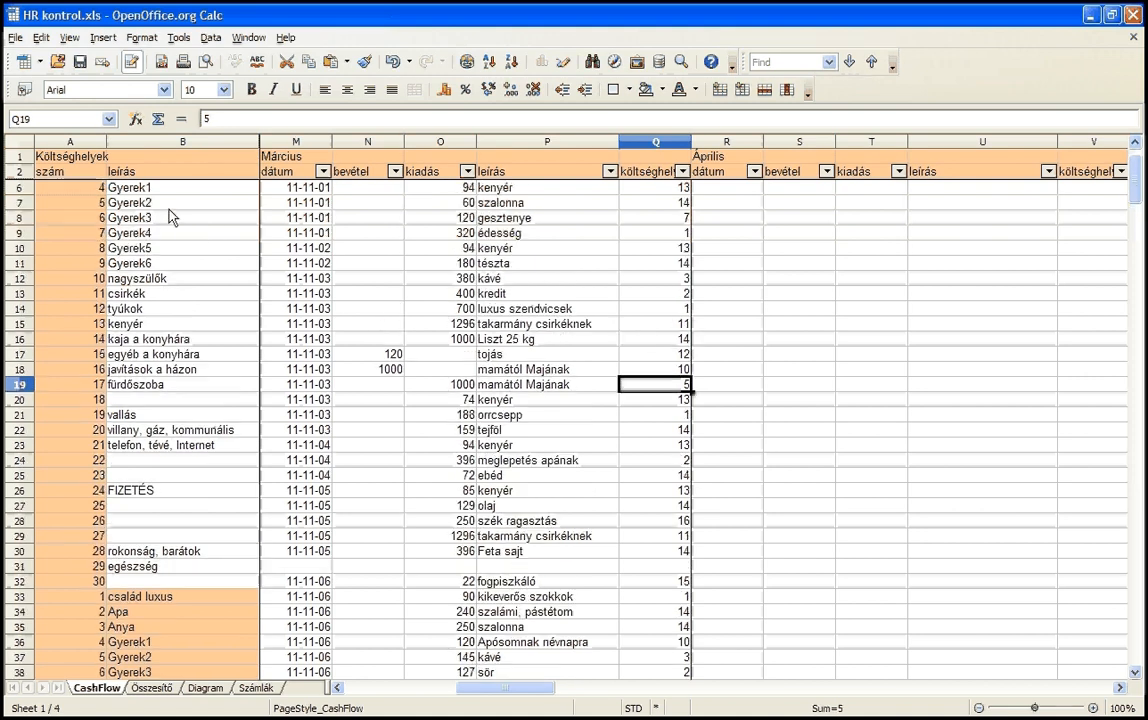
pyautogui.click(167, 206)
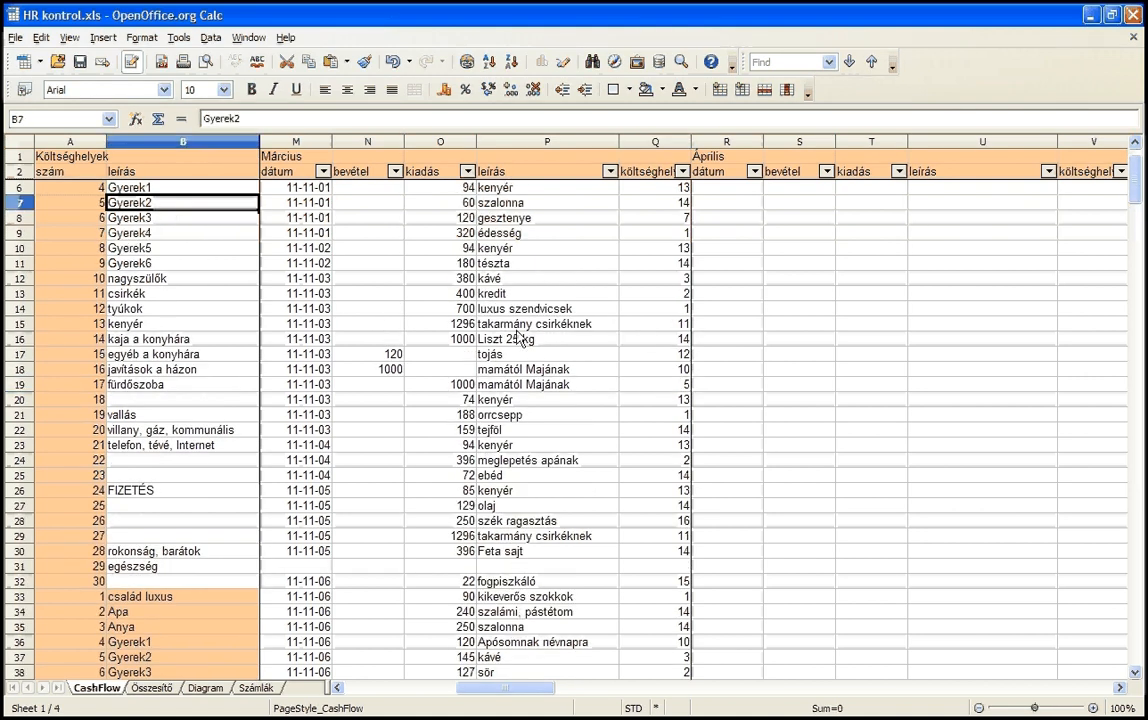
pyautogui.click(650, 387)
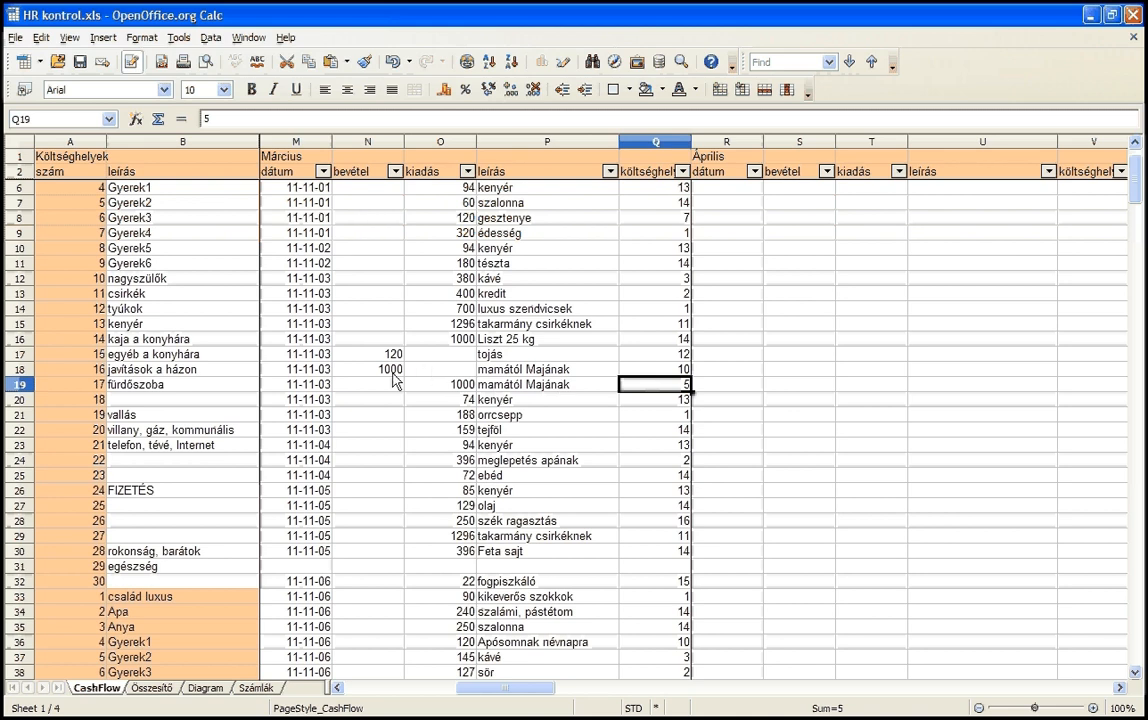
pyautogui.moveTo(378, 369); pyautogui.dragTo(450, 389)
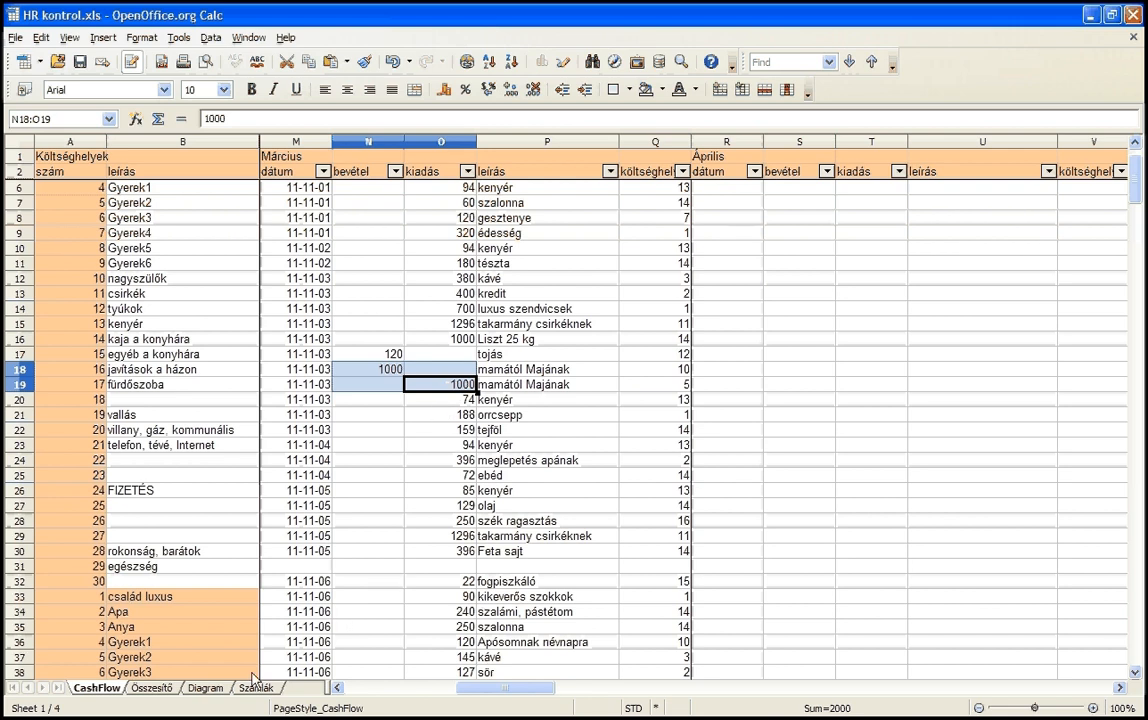
# Inspect the full stored dates of several entries in March's dátum column, plus the blank row at M31:Q31
pyautogui.click(308, 553)
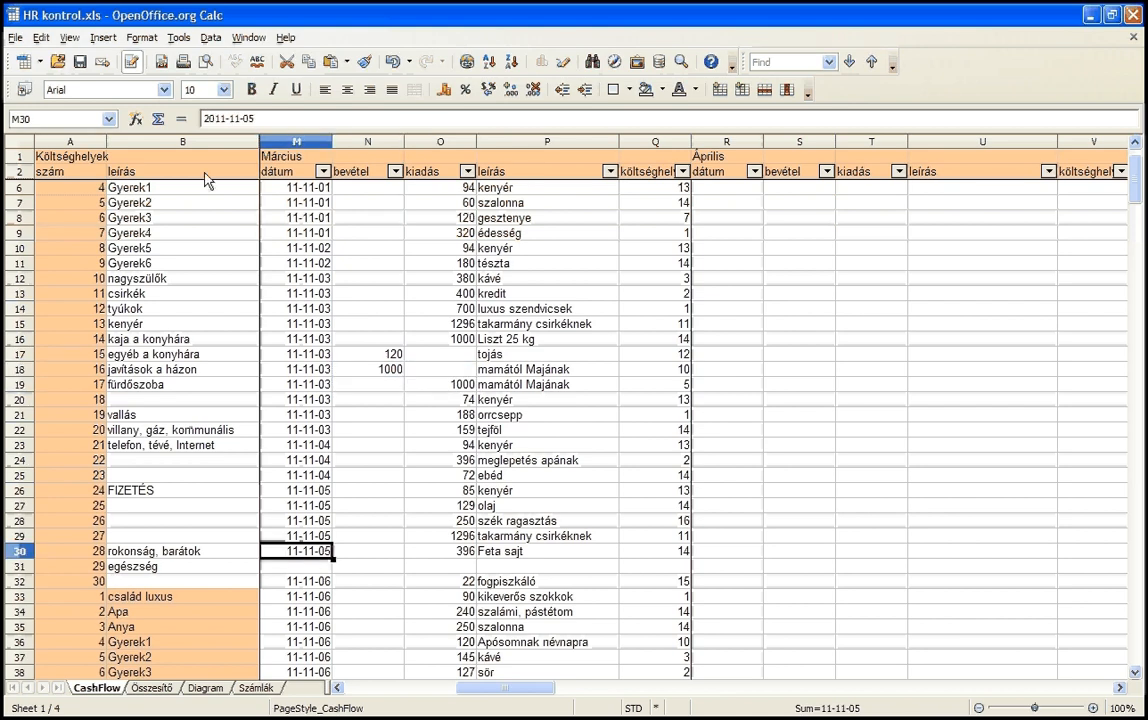
pyautogui.doubleClick(305, 550)
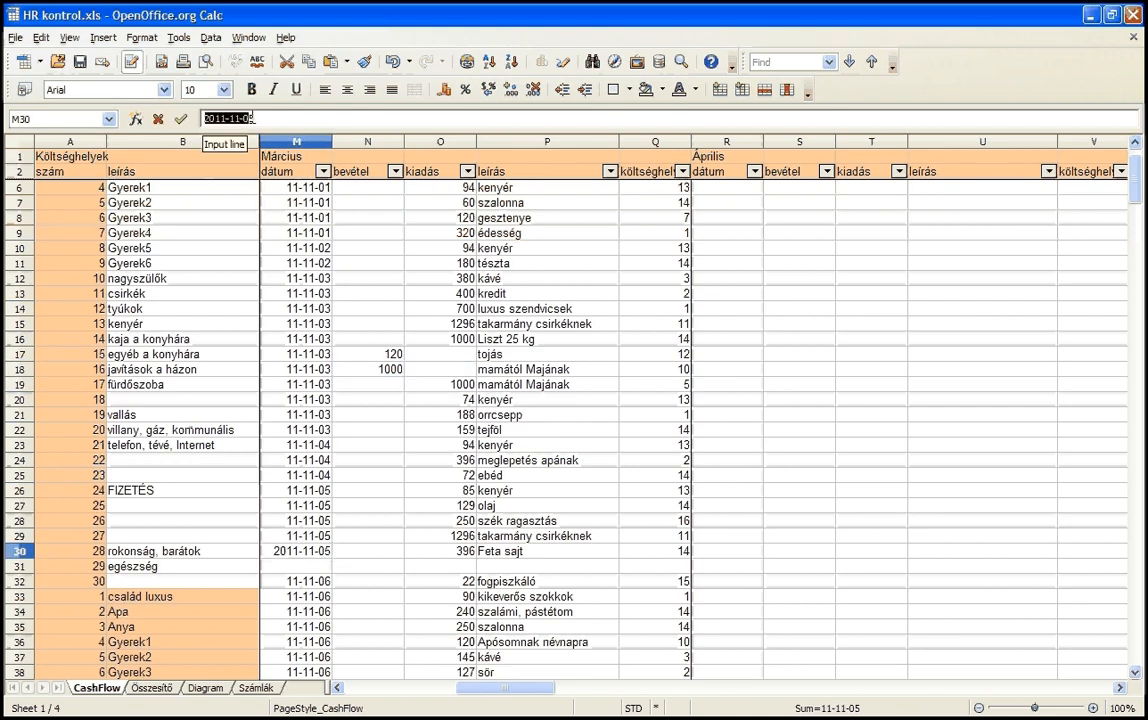
pyautogui.click(308, 539)
pyautogui.click(308, 504)
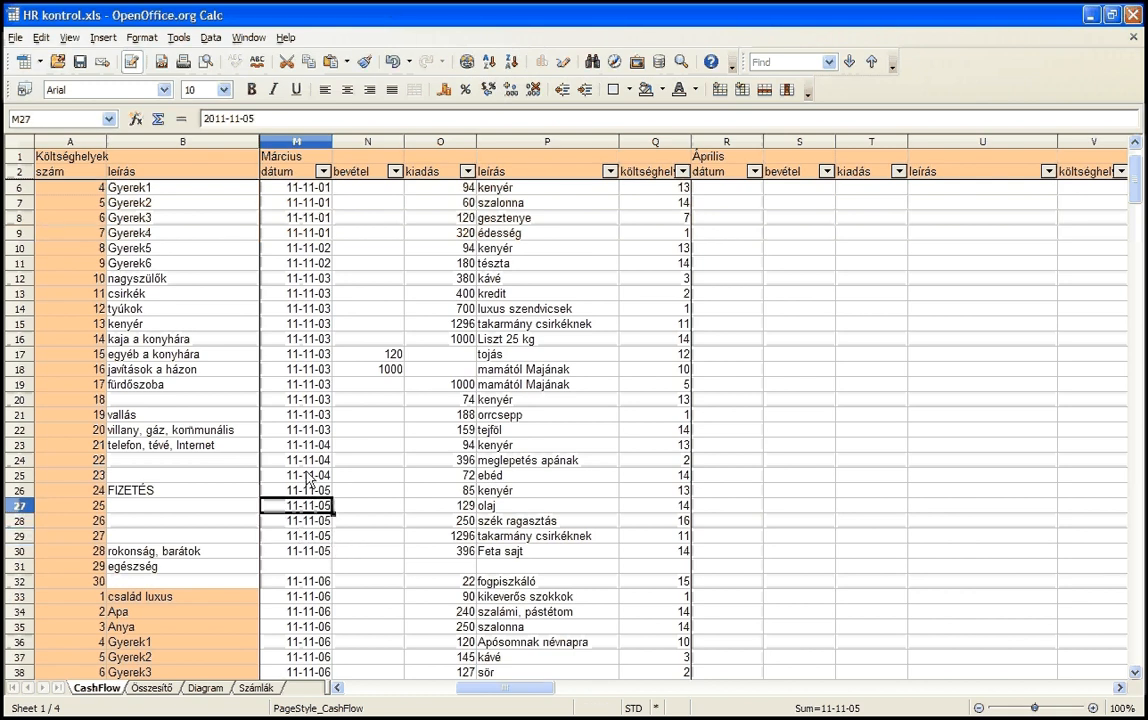
pyautogui.click(307, 475)
pyautogui.click(305, 445)
pyautogui.click(303, 399)
pyautogui.click(300, 340)
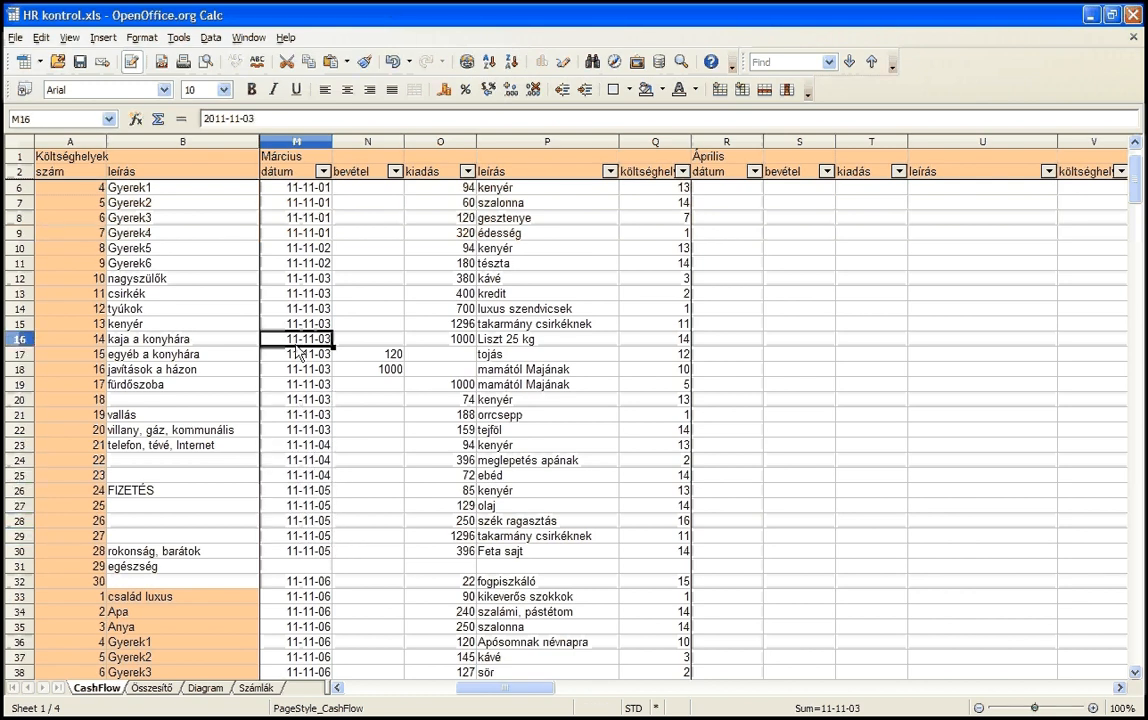
pyautogui.moveTo(302, 566); pyautogui.dragTo(510, 583)
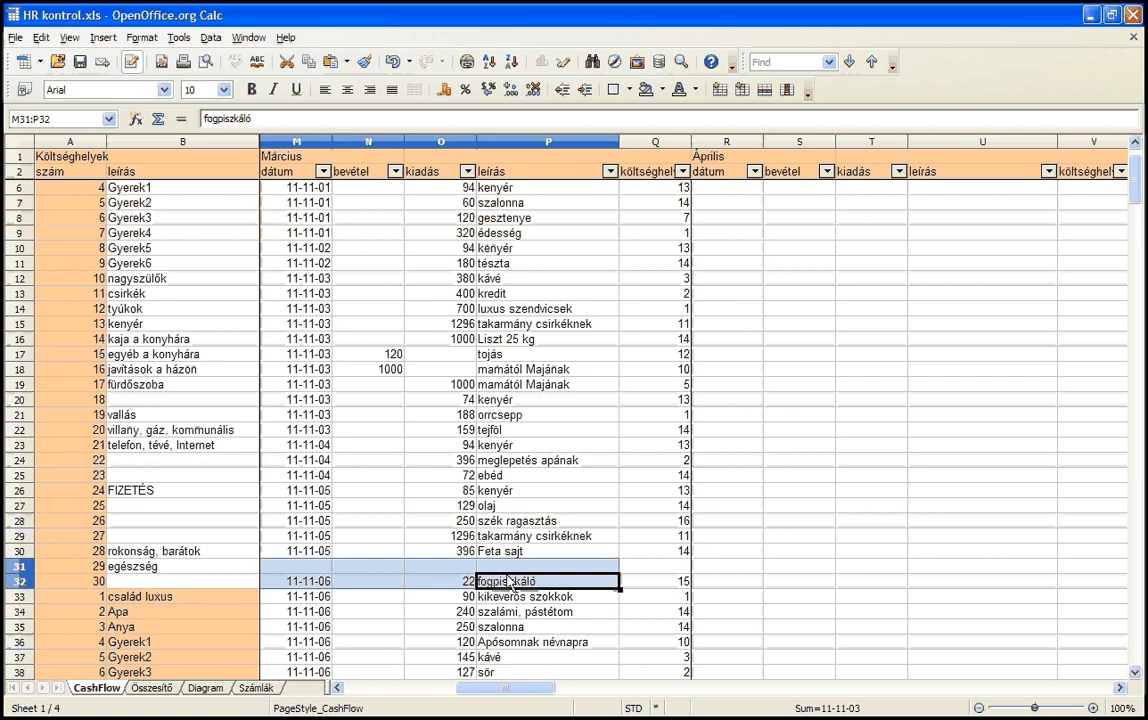
pyautogui.keyDown('shift'); pyautogui.click(640, 567); pyautogui.keyUp('shift')
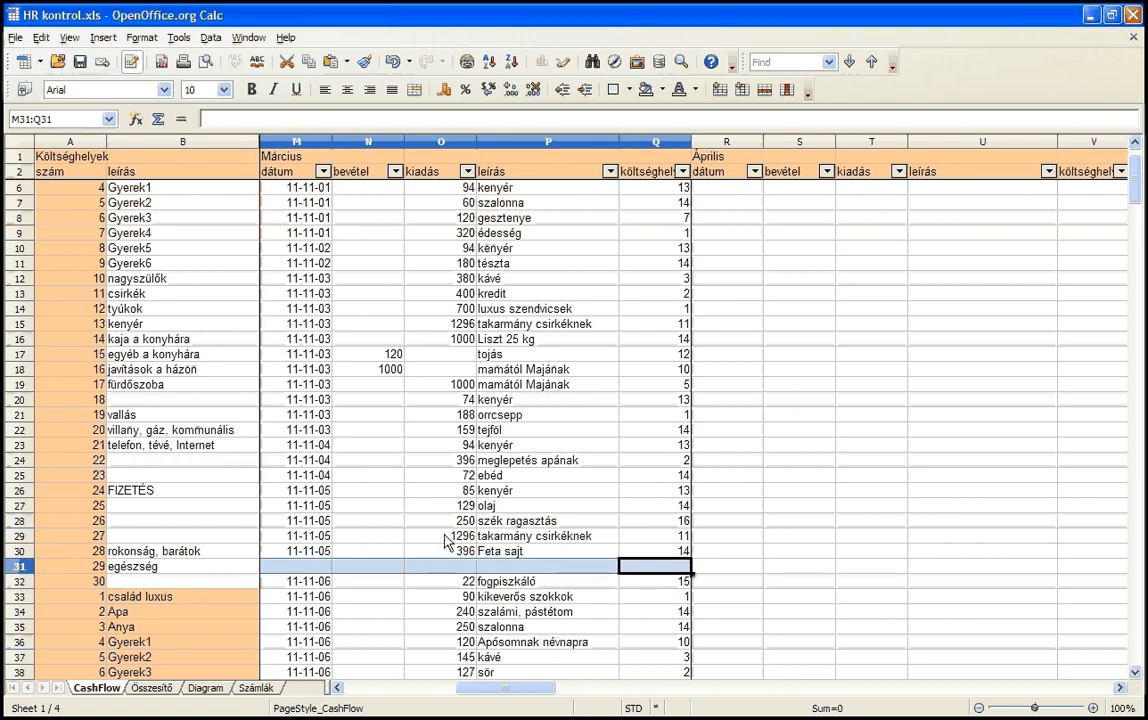
# Open the Összesítő sheet and examine March's Bevétel, Kiadás and Saldo totals in the ÖSSZESEN row
pyautogui.click(153, 689)
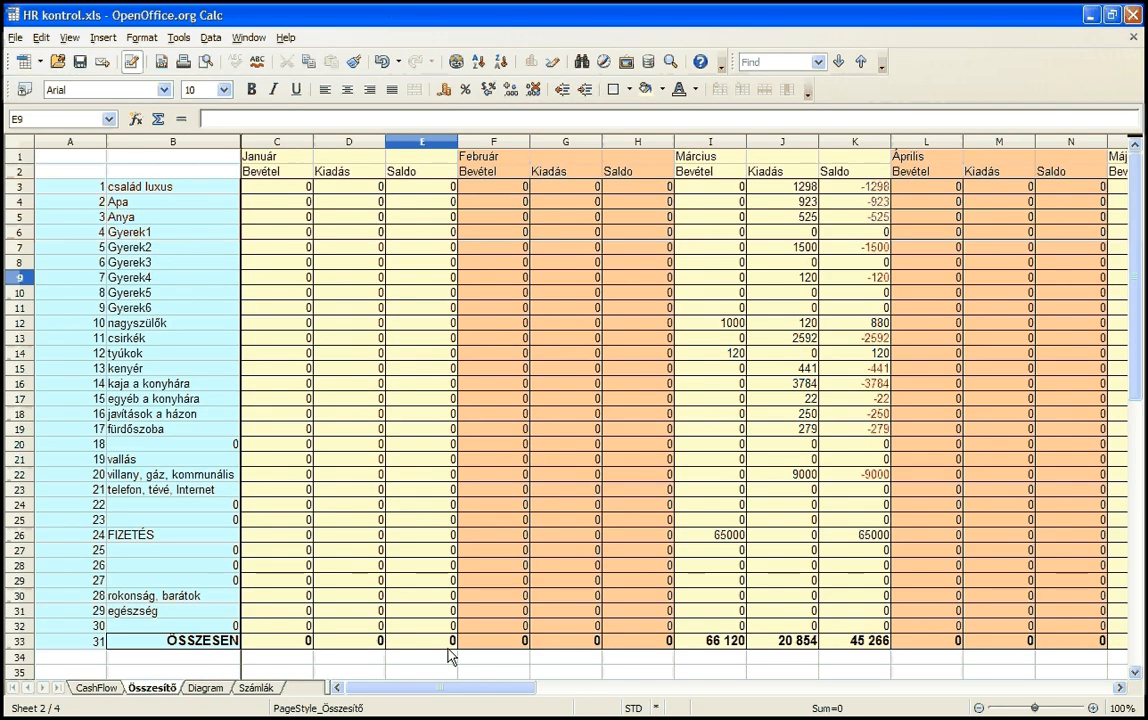
pyautogui.click(697, 157)
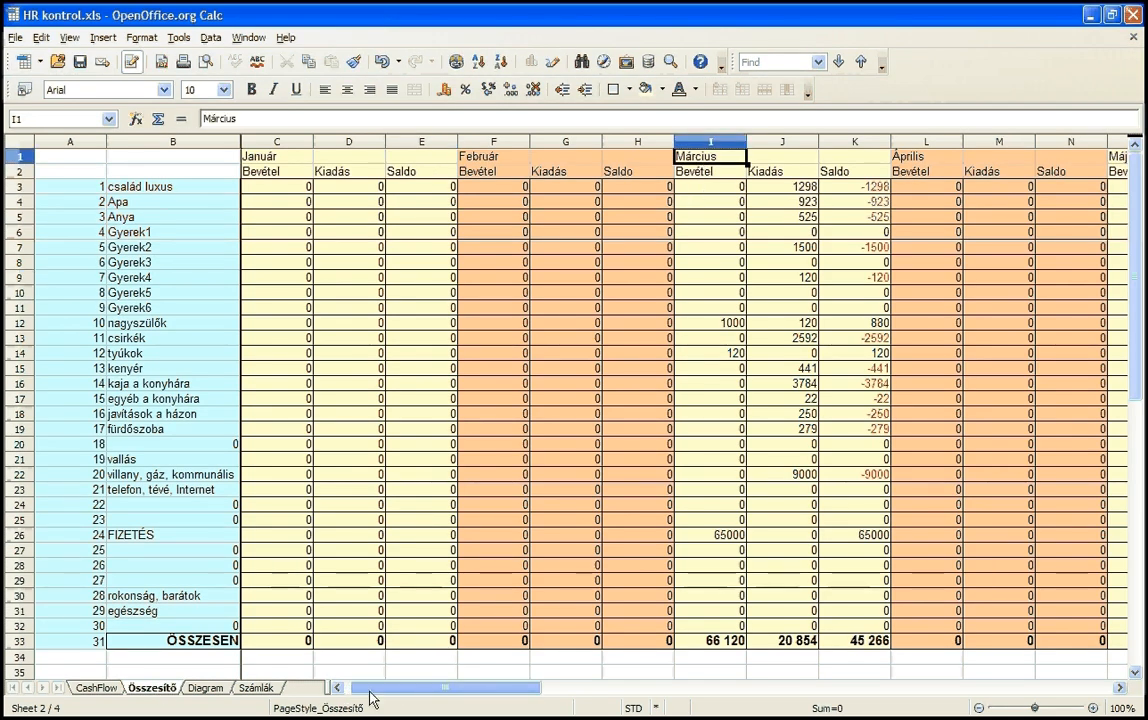
pyautogui.moveTo(370, 693); pyautogui.dragTo(433, 693)
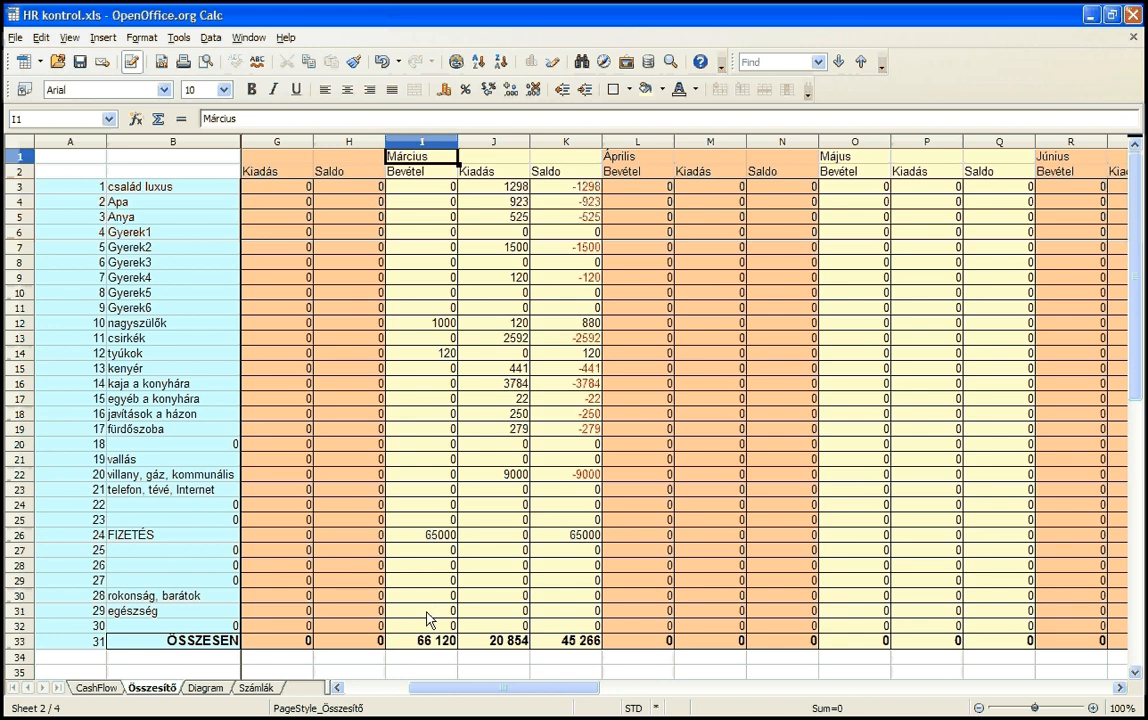
pyautogui.click(420, 642)
pyautogui.click(500, 641)
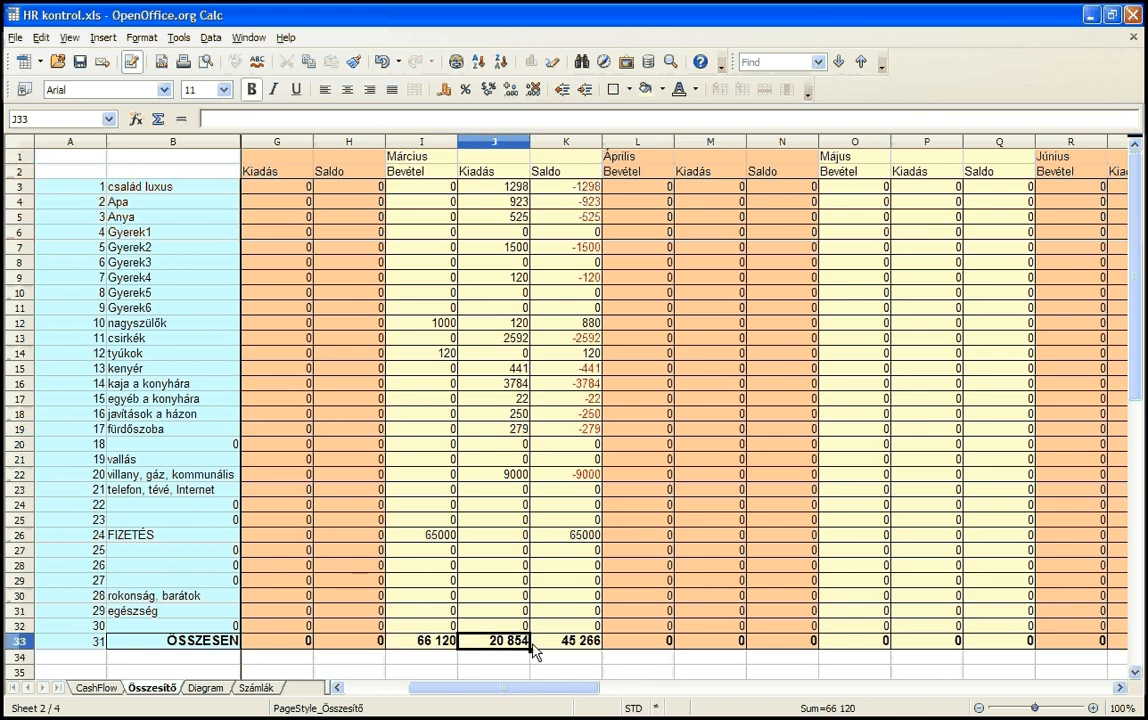
pyautogui.click(572, 641)
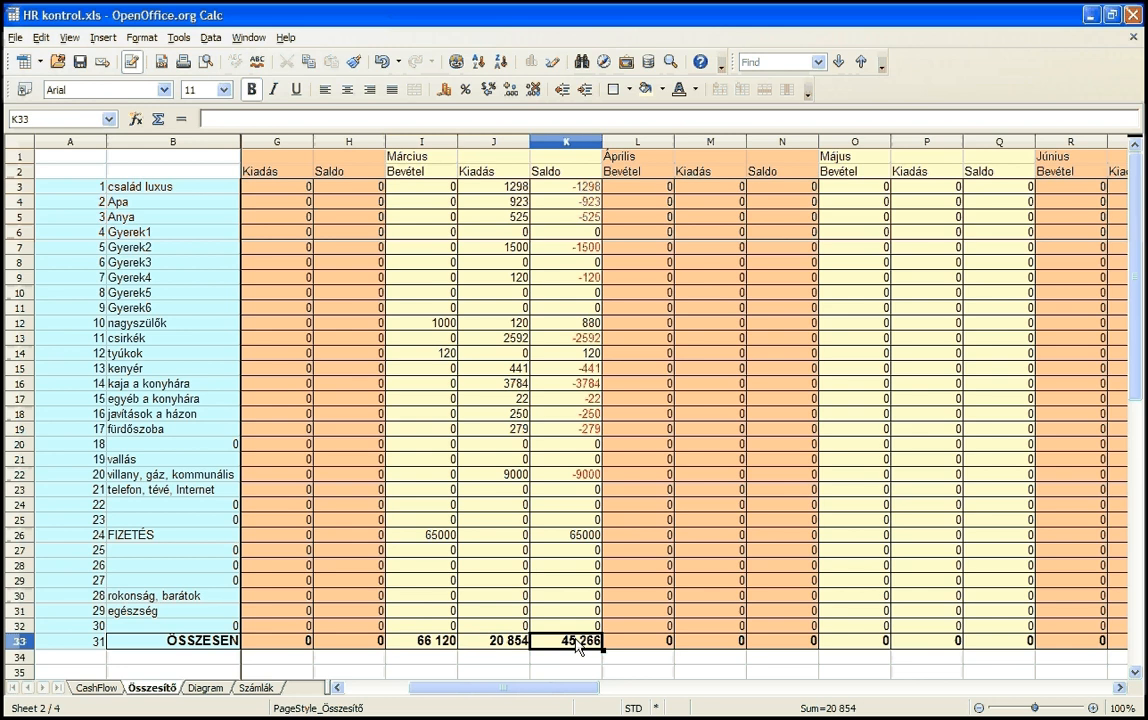
# Review March's summary figures for villany, gáz, kommunális, FIZETÉS and kaja a konyhára in the Összesítő sheet
pyautogui.click(575, 474)
pyautogui.moveTo(222, 474); pyautogui.dragTo(568, 480)
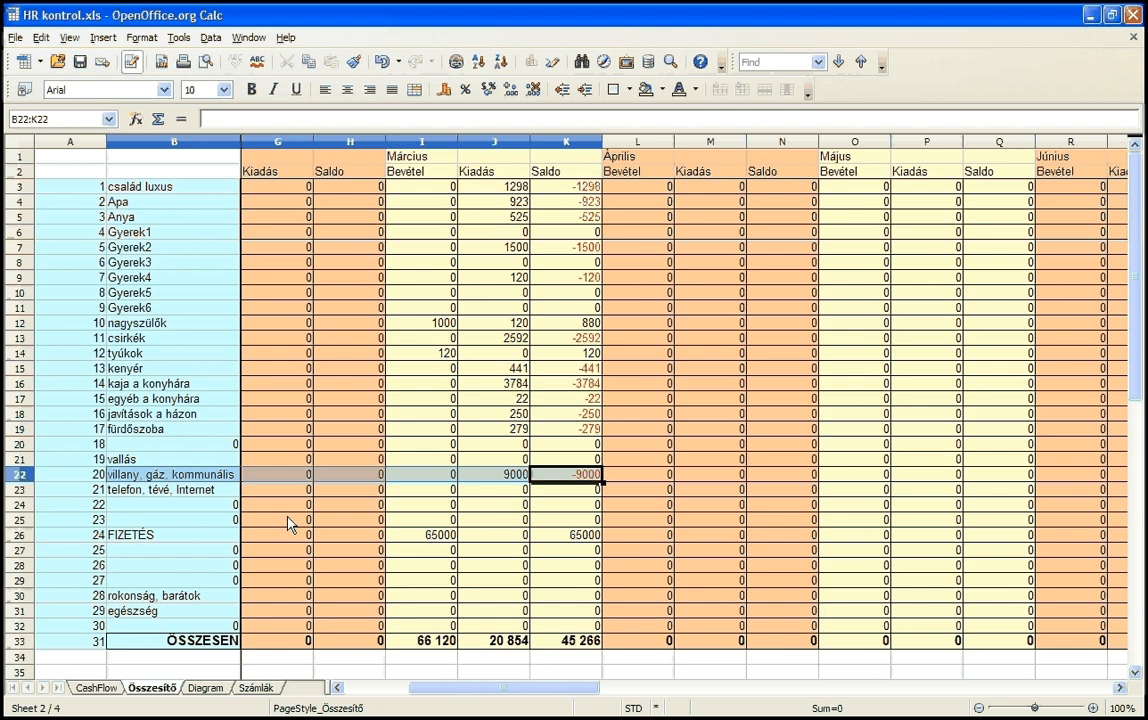
pyautogui.moveTo(169, 535); pyautogui.dragTo(559, 535)
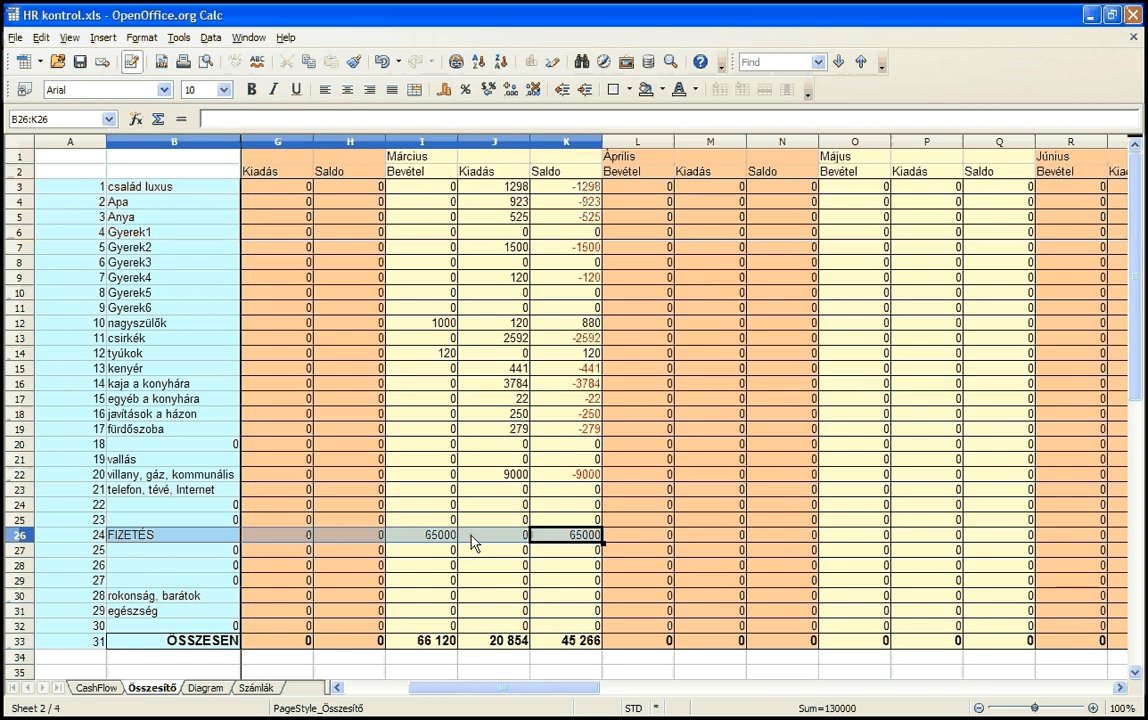
pyautogui.moveTo(473, 688); pyautogui.dragTo(507, 700)
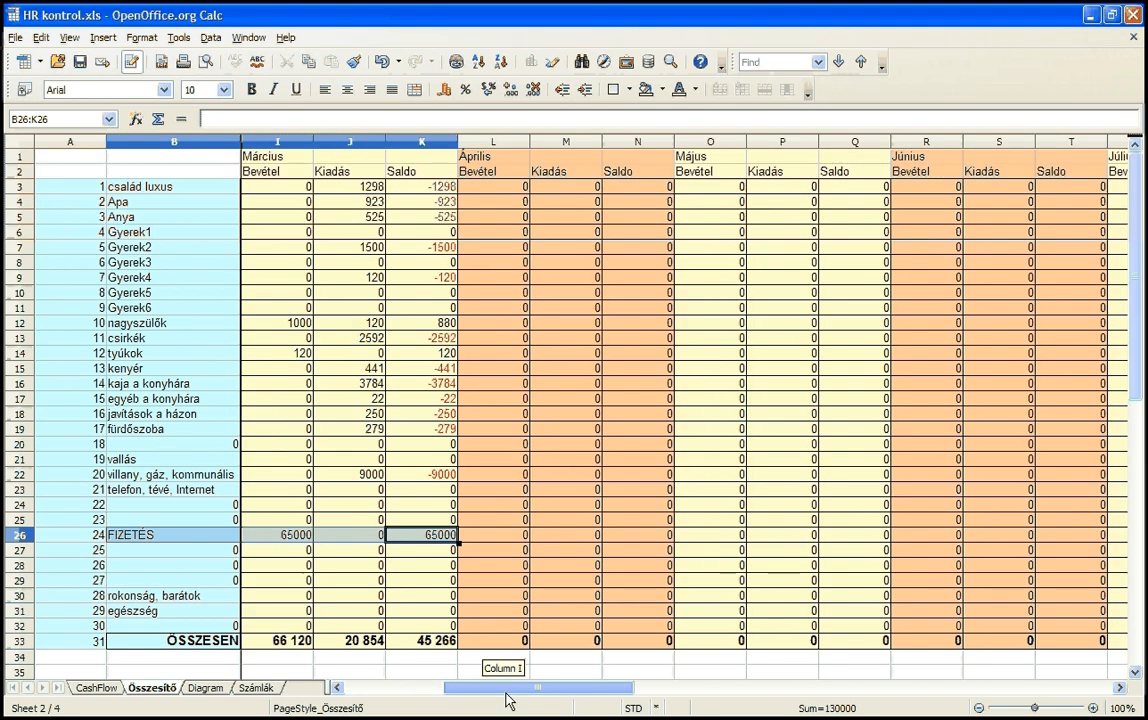
pyautogui.click(421, 391)
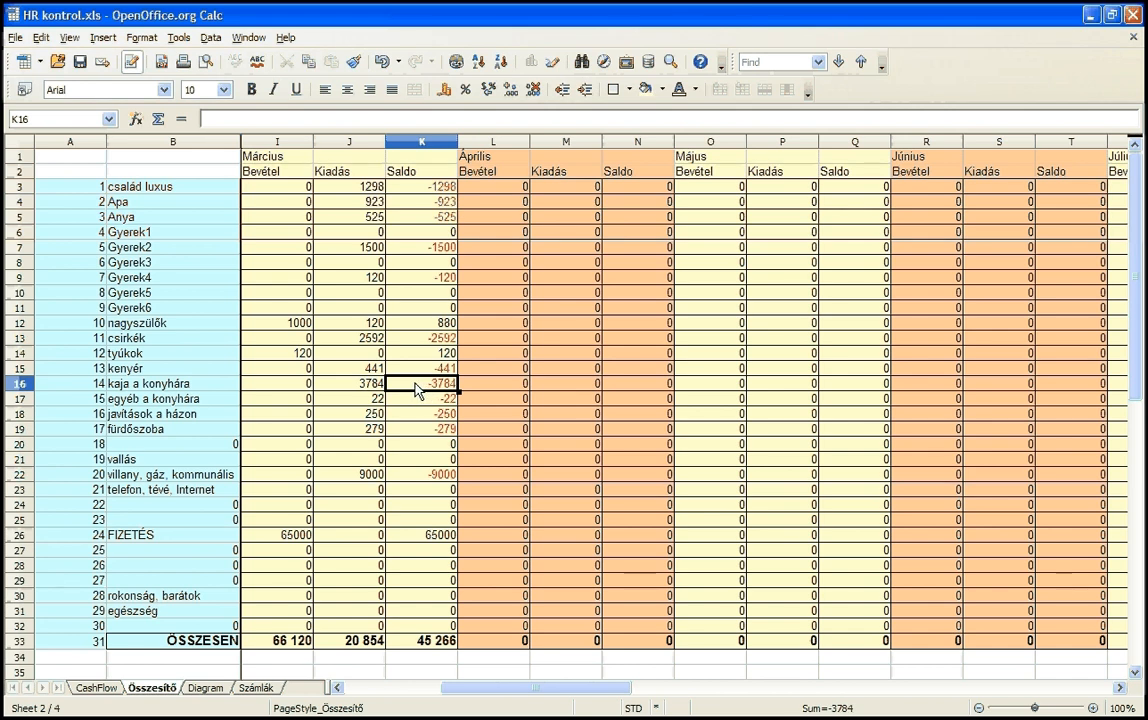
# In the CashFlow sheet, filter March's entries to cost centre 14 and select their kiadás amounts to check the sum
pyautogui.click(93, 692)
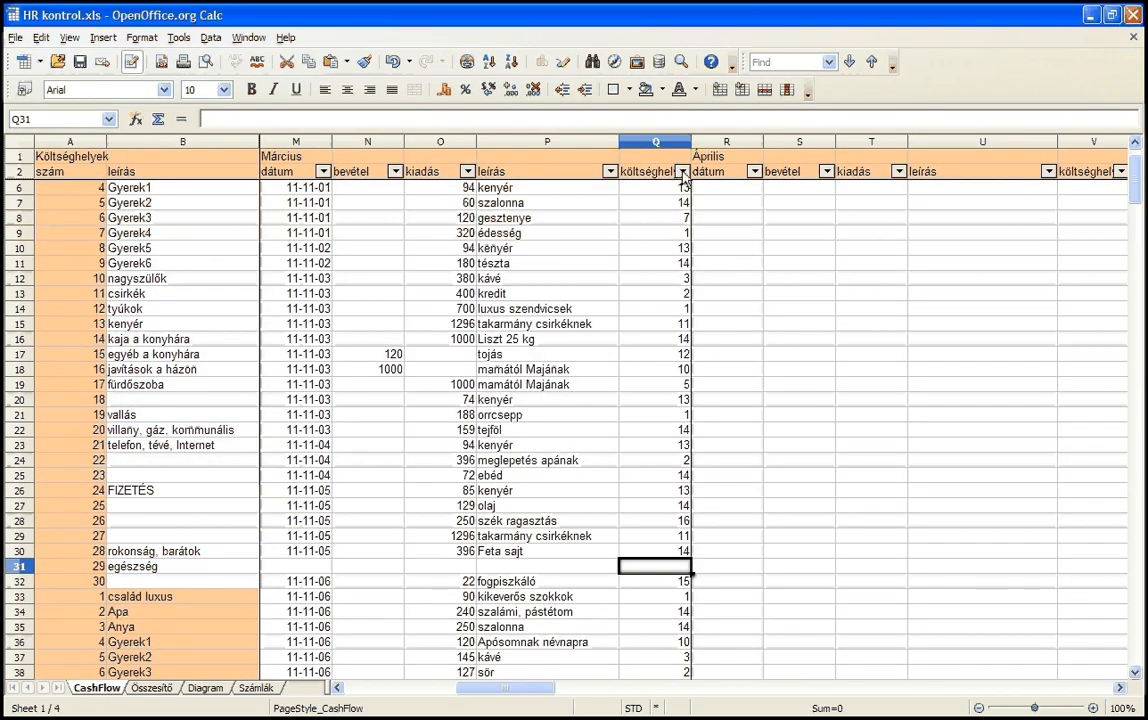
pyautogui.click(682, 173)
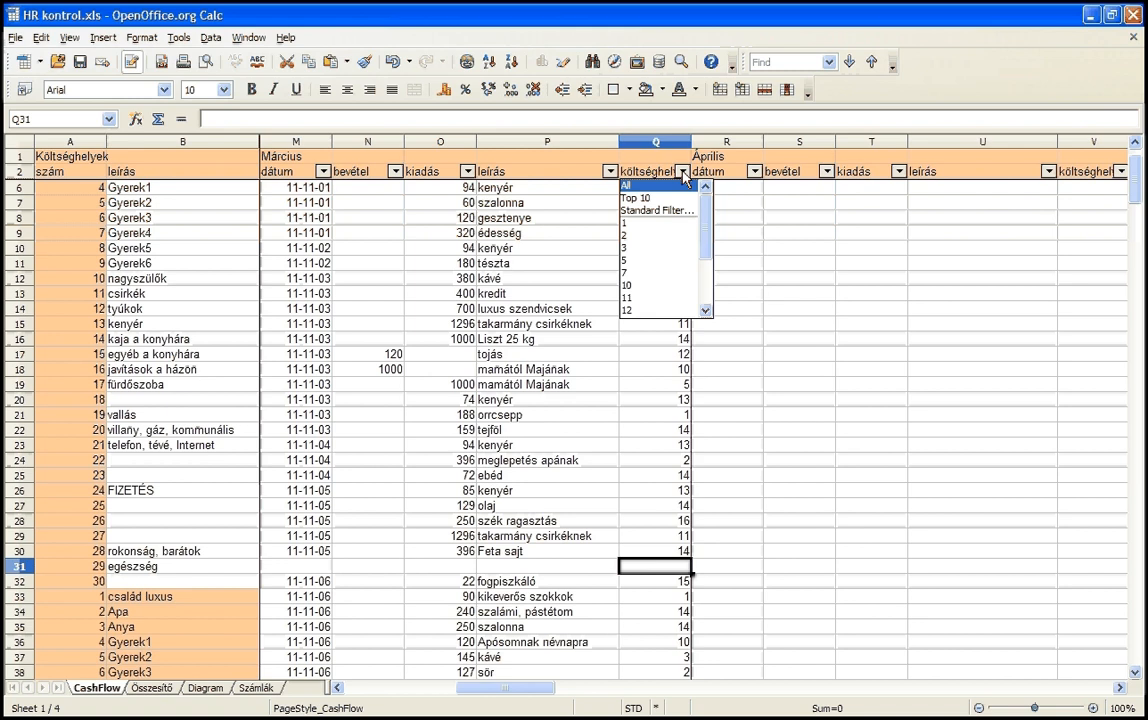
pyautogui.scroll(-3, 640, 295)
pyautogui.click(634, 260)
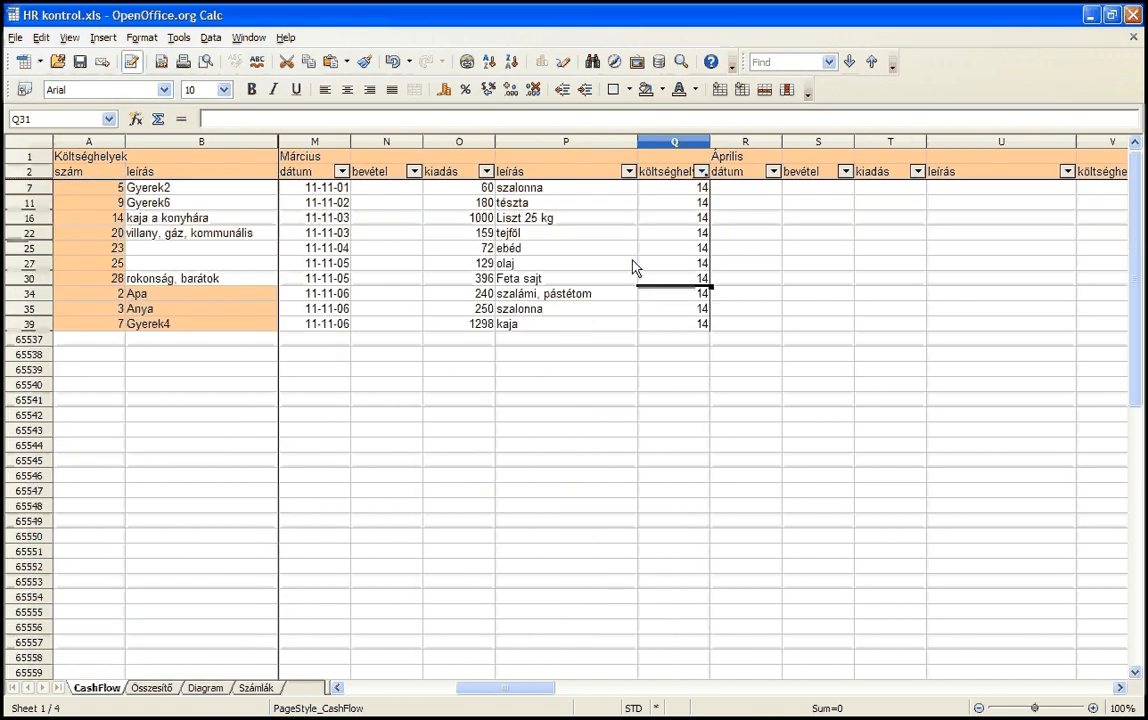
pyautogui.click(394, 342)
pyautogui.moveTo(477, 188); pyautogui.dragTo(474, 326)
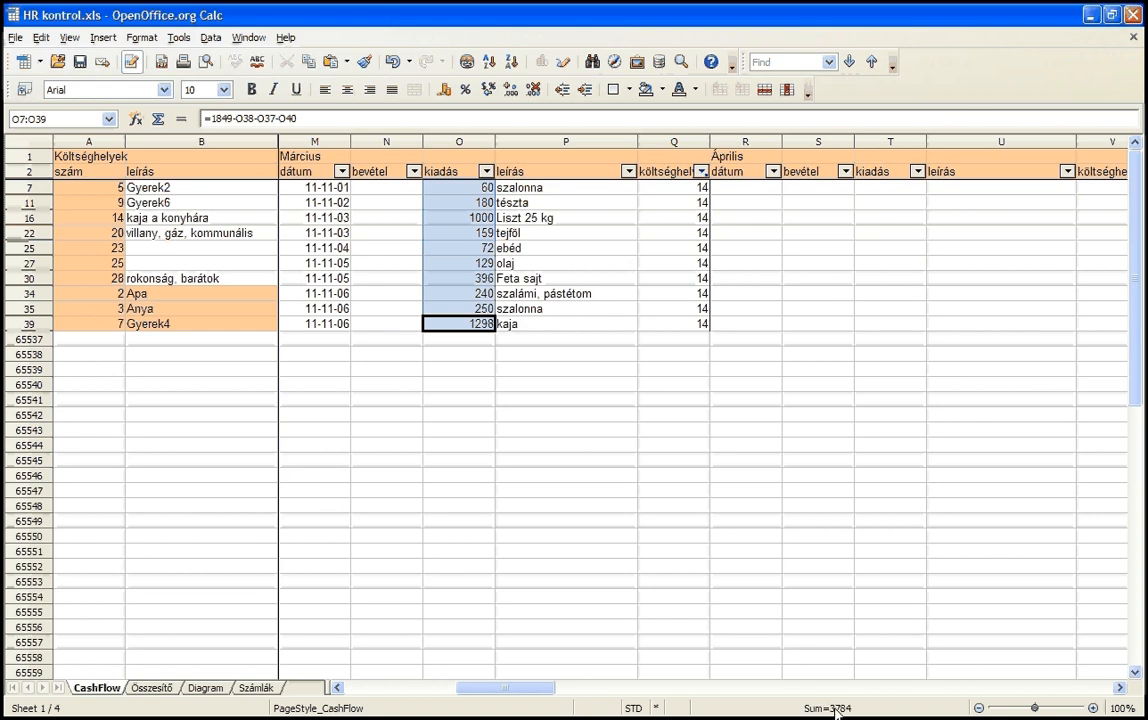
# Clear the filter on March's költséghely column to show all cost centres again
pyautogui.click(702, 171)
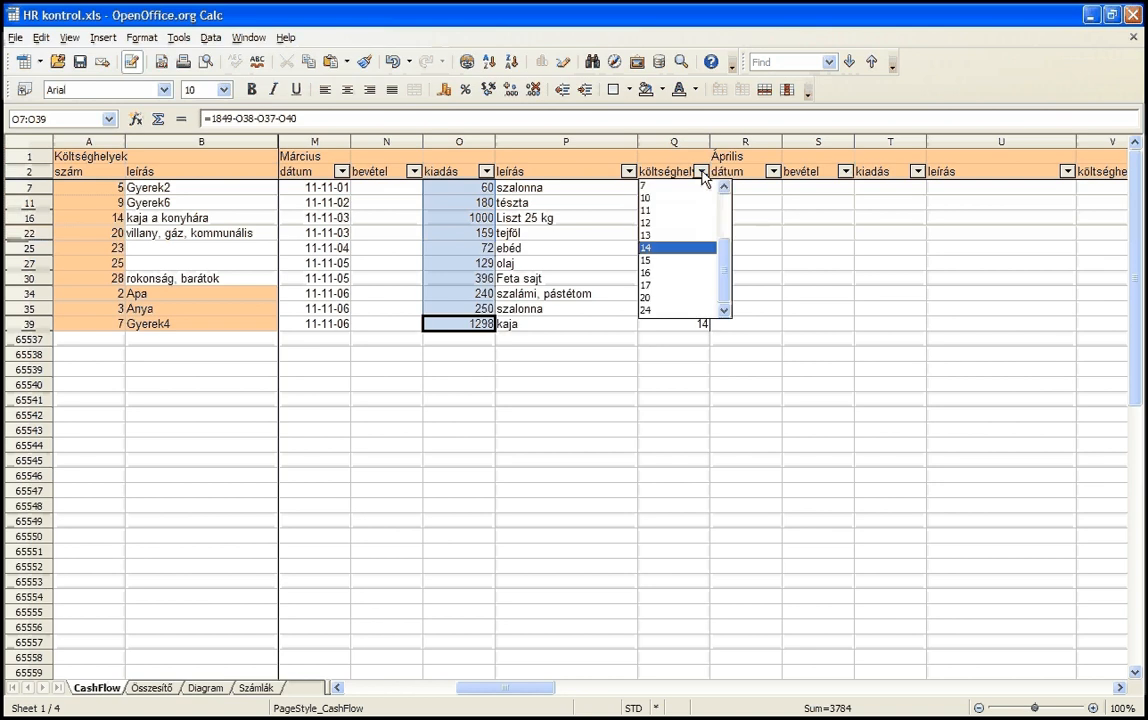
pyautogui.scroll(3, 669, 197)
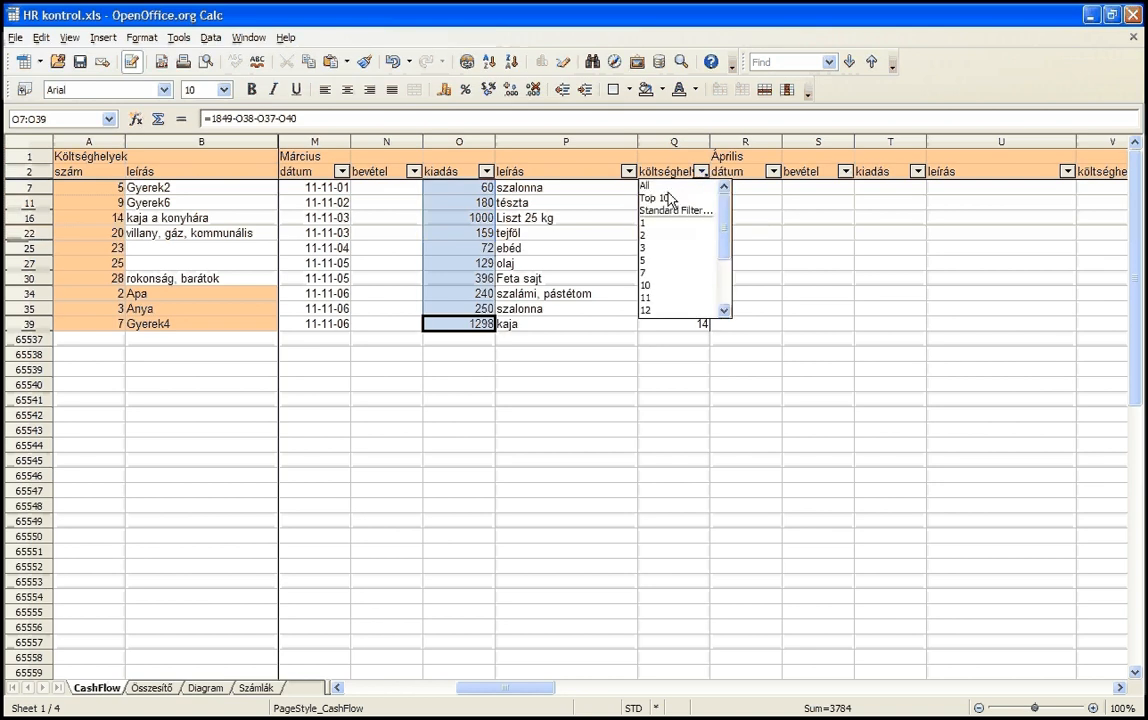
pyautogui.click(648, 187)
pyautogui.click(579, 309)
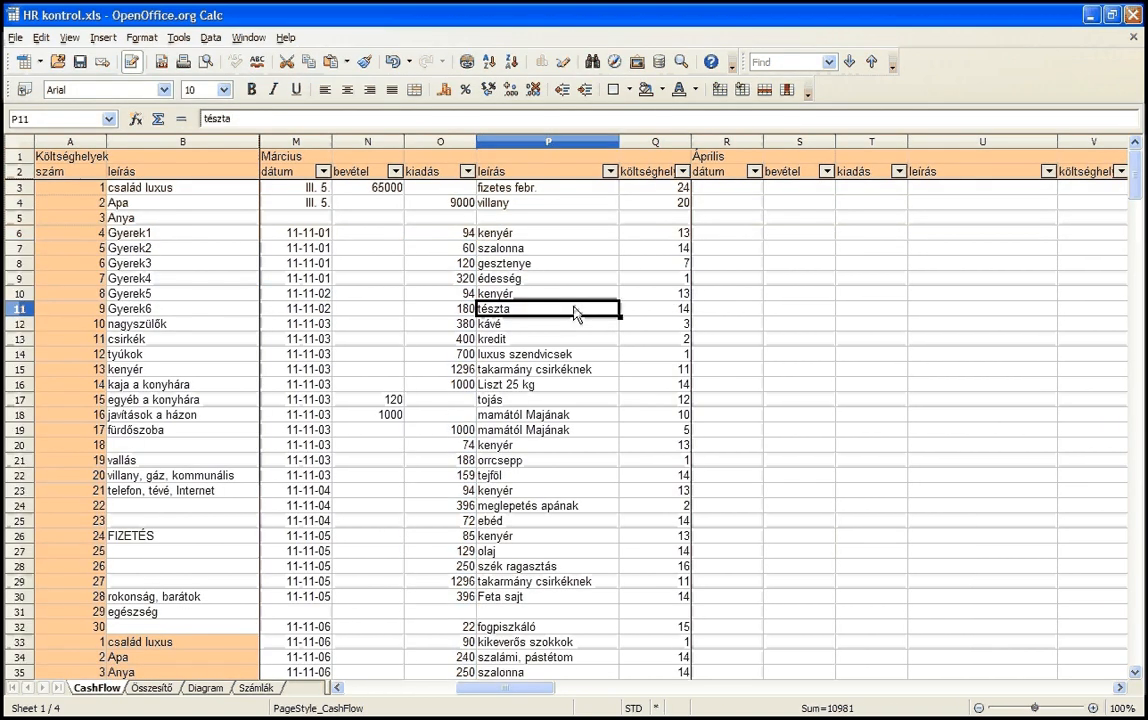
# Return to the Összesítő sheet and look over the April columns beside March's summary
pyautogui.click(151, 688)
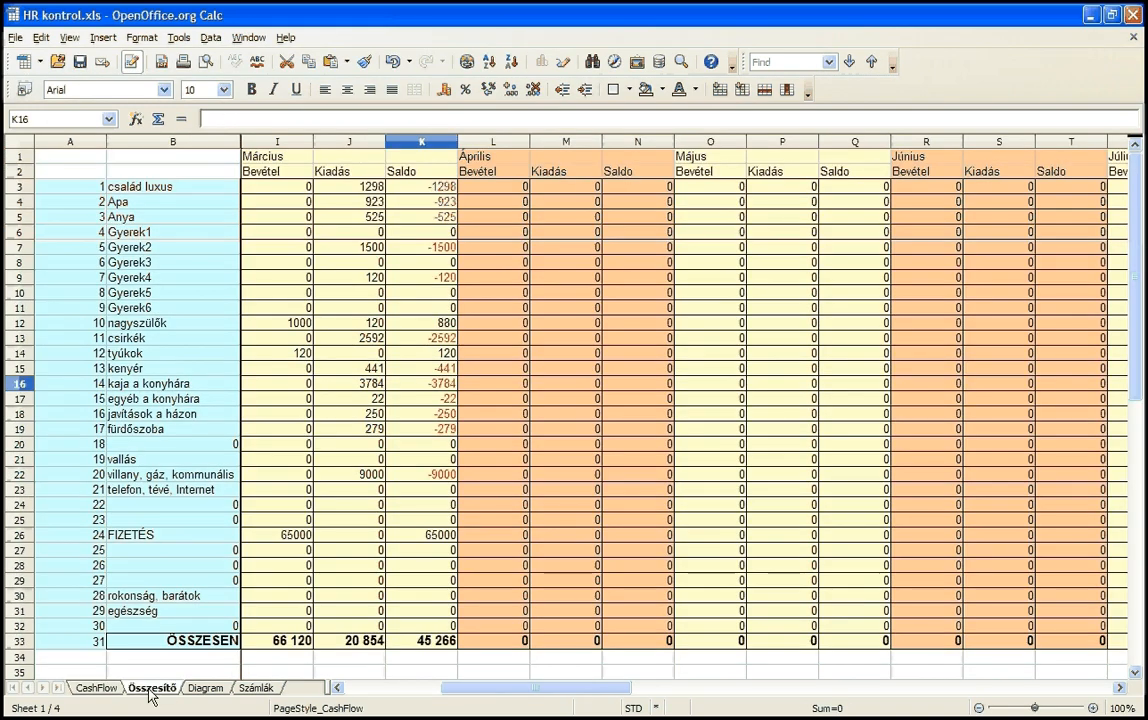
pyautogui.doubleClick(545, 324)
pyautogui.click(568, 391)
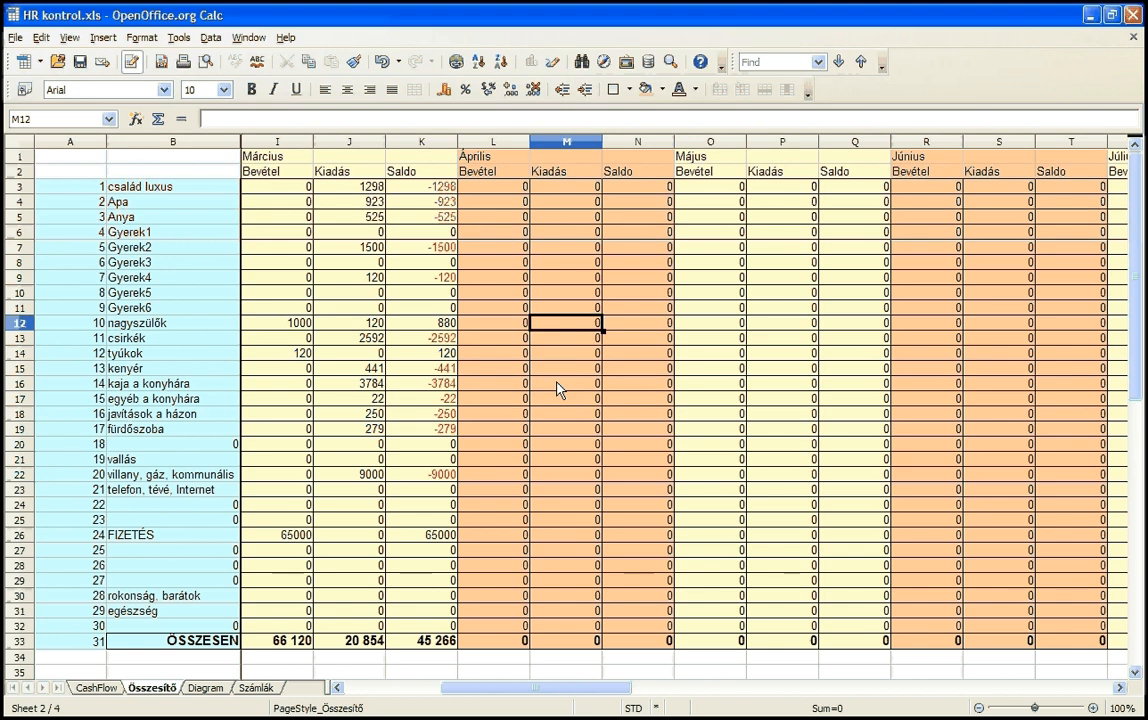
# Open the Diagram sheet and examine the chart's cost-centre selector in G4 and the numbered list in K3:L33
pyautogui.click(206, 688)
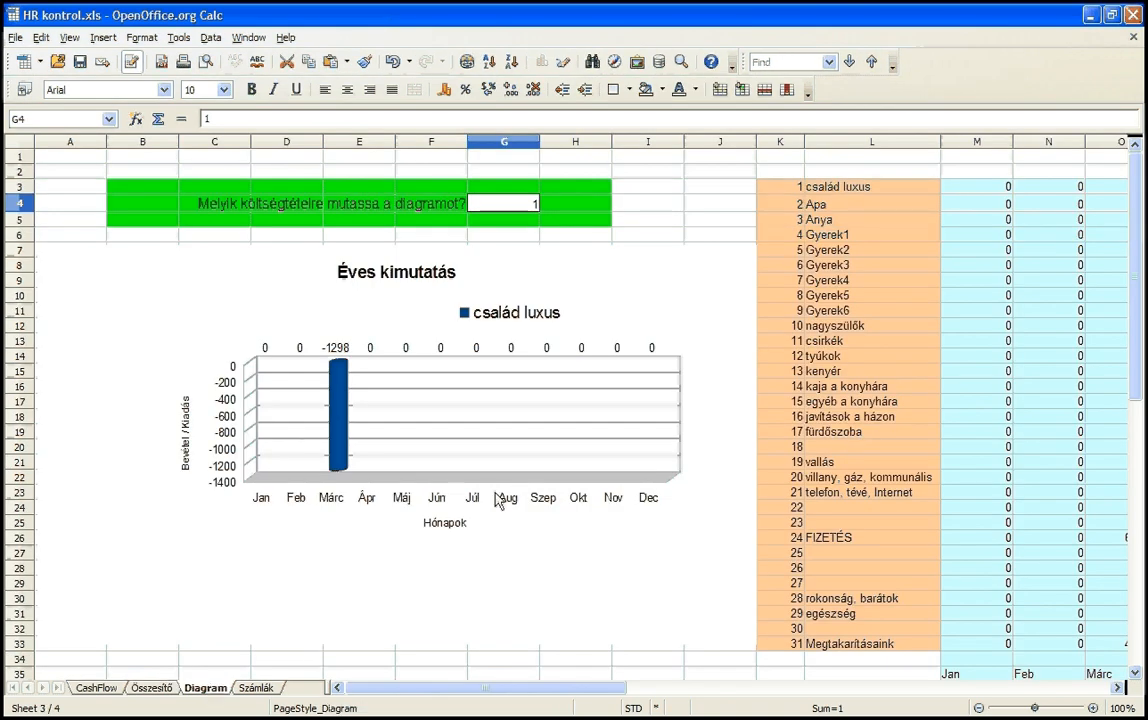
pyautogui.click(528, 206)
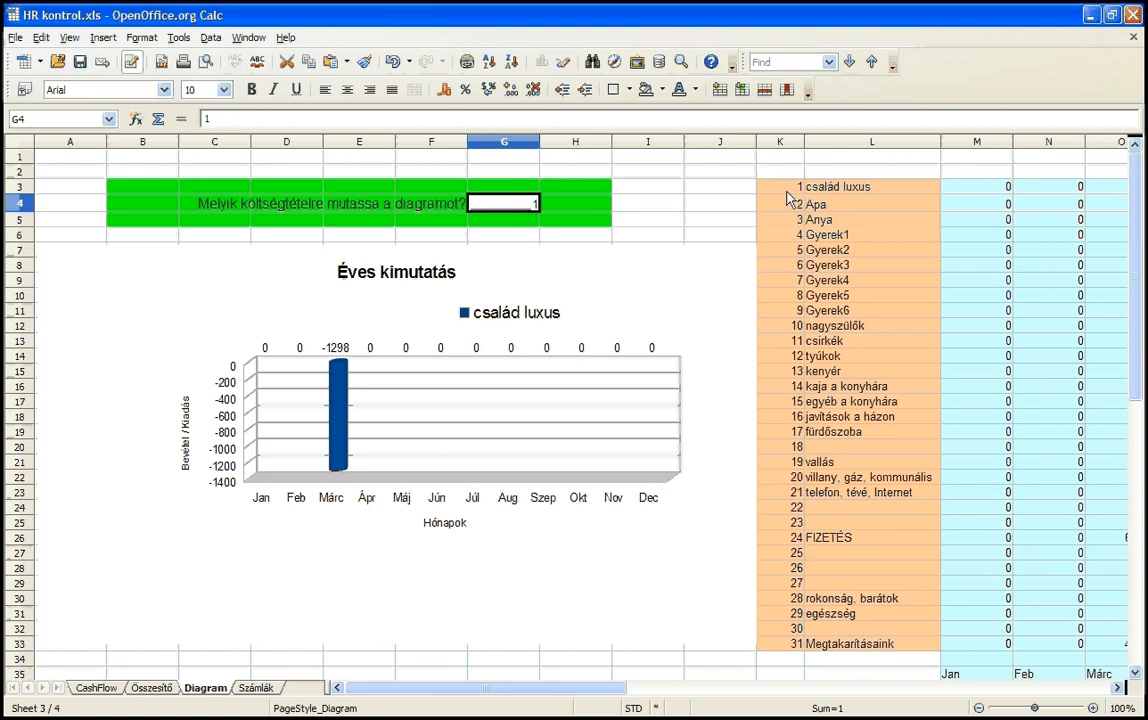
pyautogui.moveTo(790, 189); pyautogui.dragTo(857, 645)
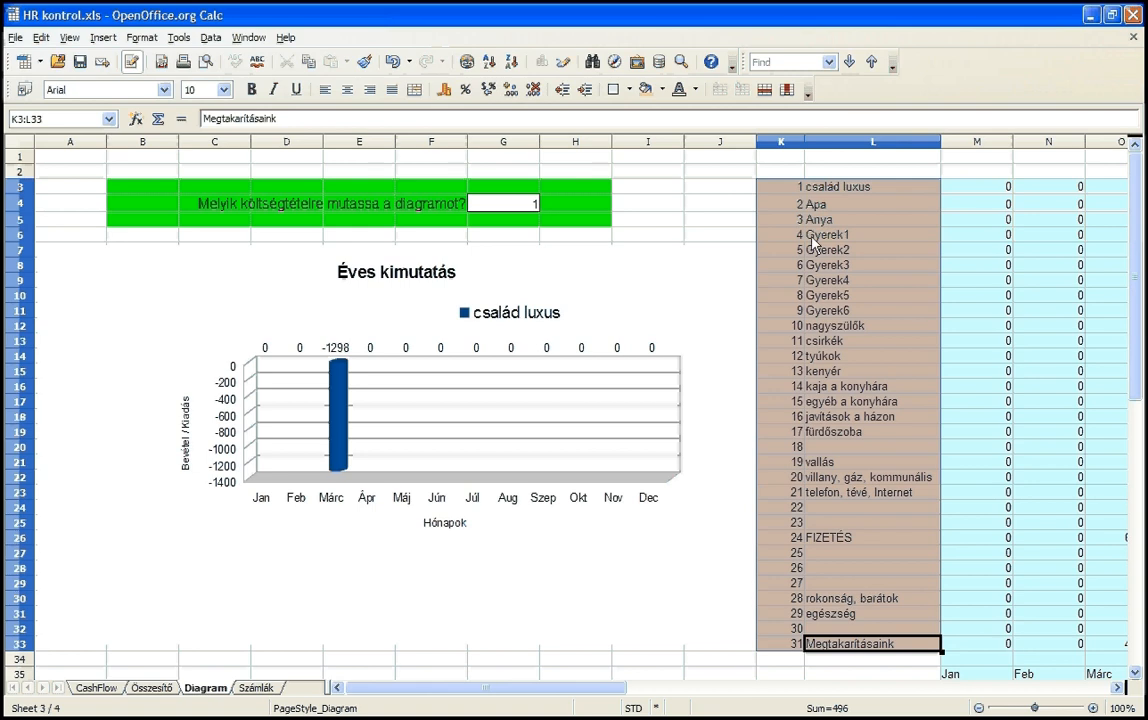
pyautogui.click(782, 203)
# Set the chart's cost centre in G4 to 5 and match the legend with the Gyerek2 row of the list
pyautogui.click(513, 206)
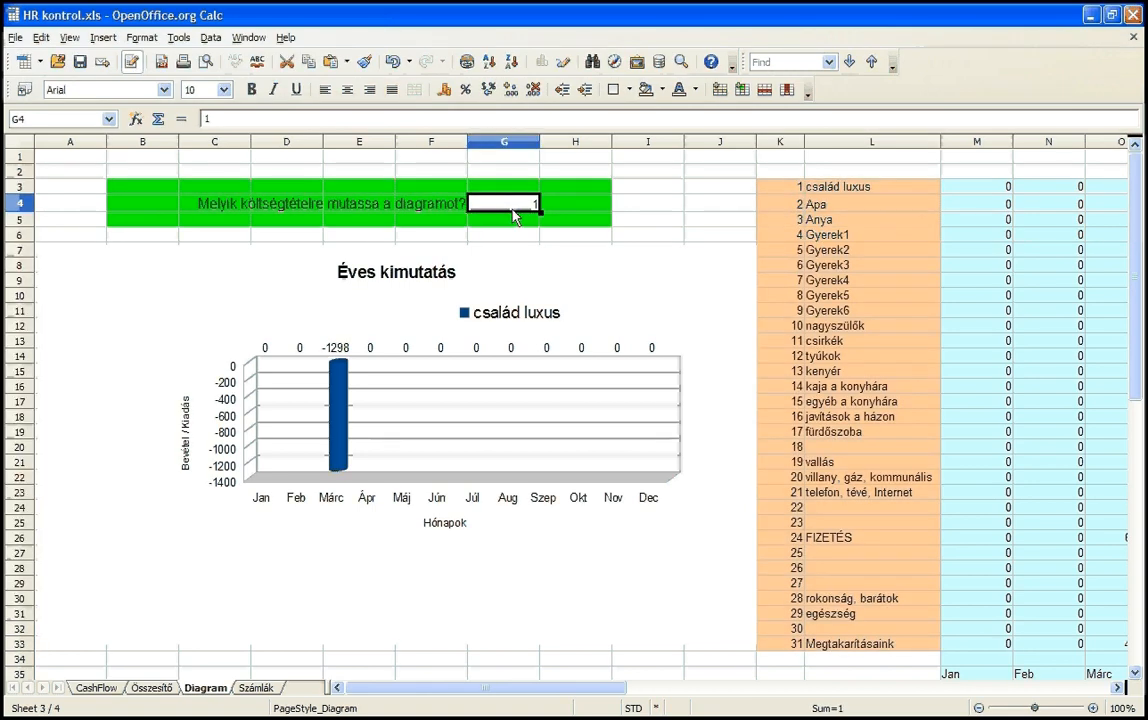
pyautogui.write('5')
pyautogui.press('Return')
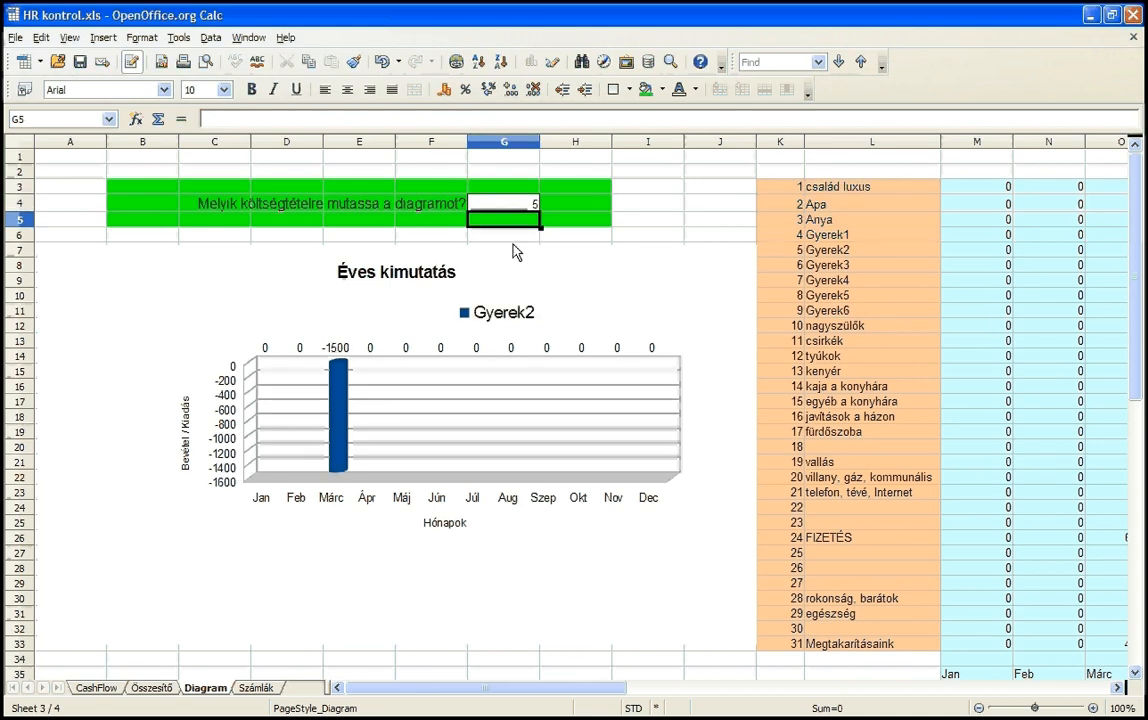
pyautogui.click(498, 316)
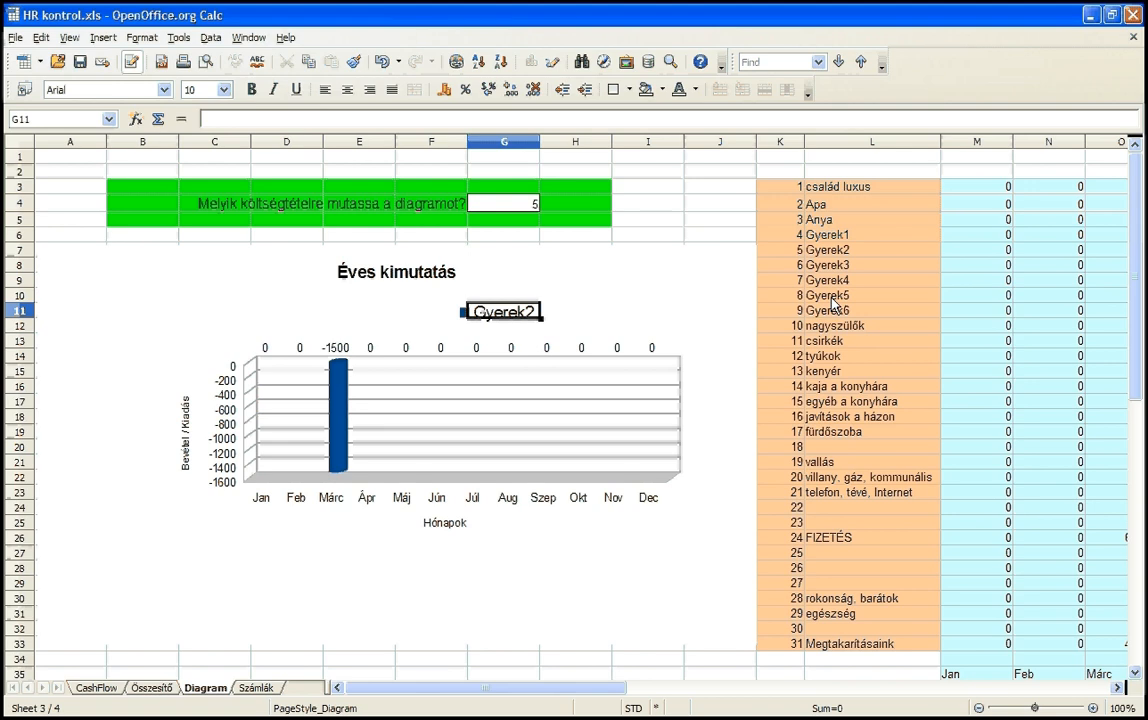
pyautogui.click(830, 249)
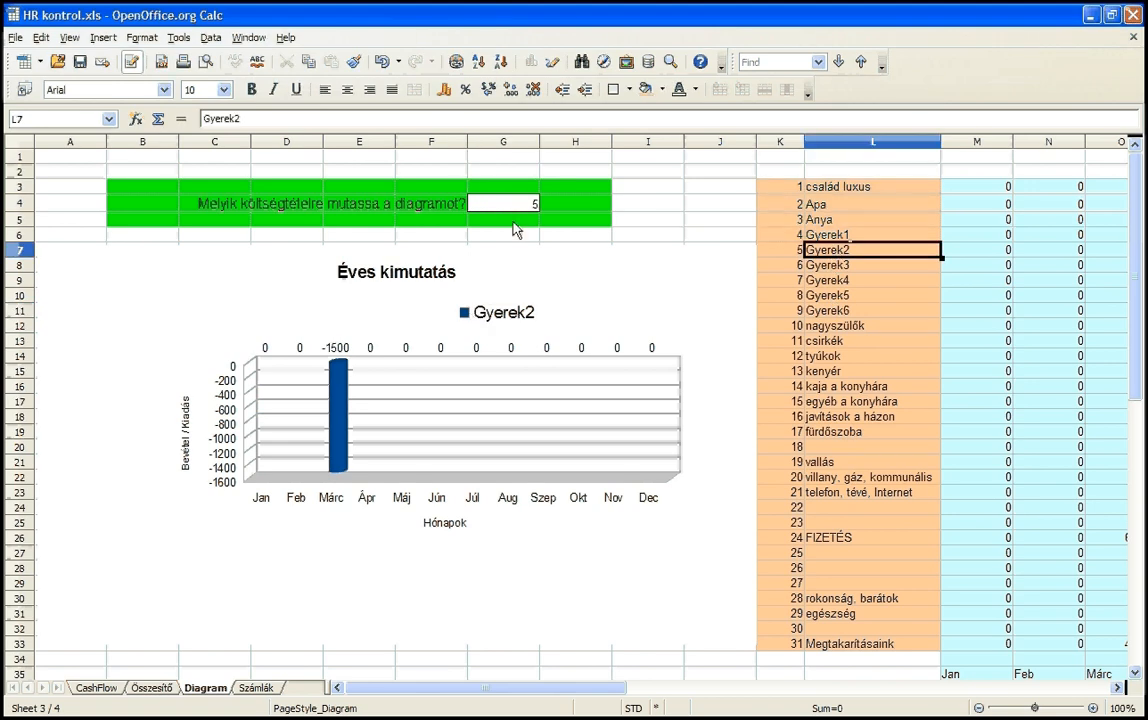
# Set the chart's cost centre in G4 to 14 and inspect the May value in the kaja a konyhára chart
pyautogui.click(512, 203)
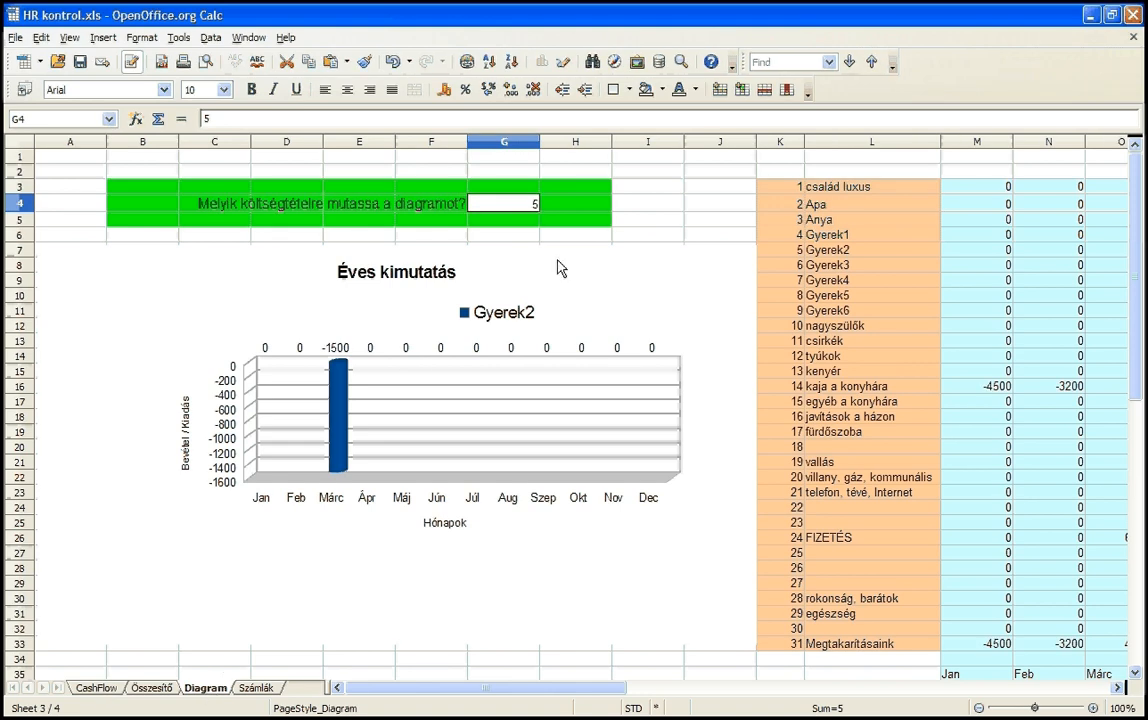
pyautogui.click(527, 204)
pyautogui.write('14')
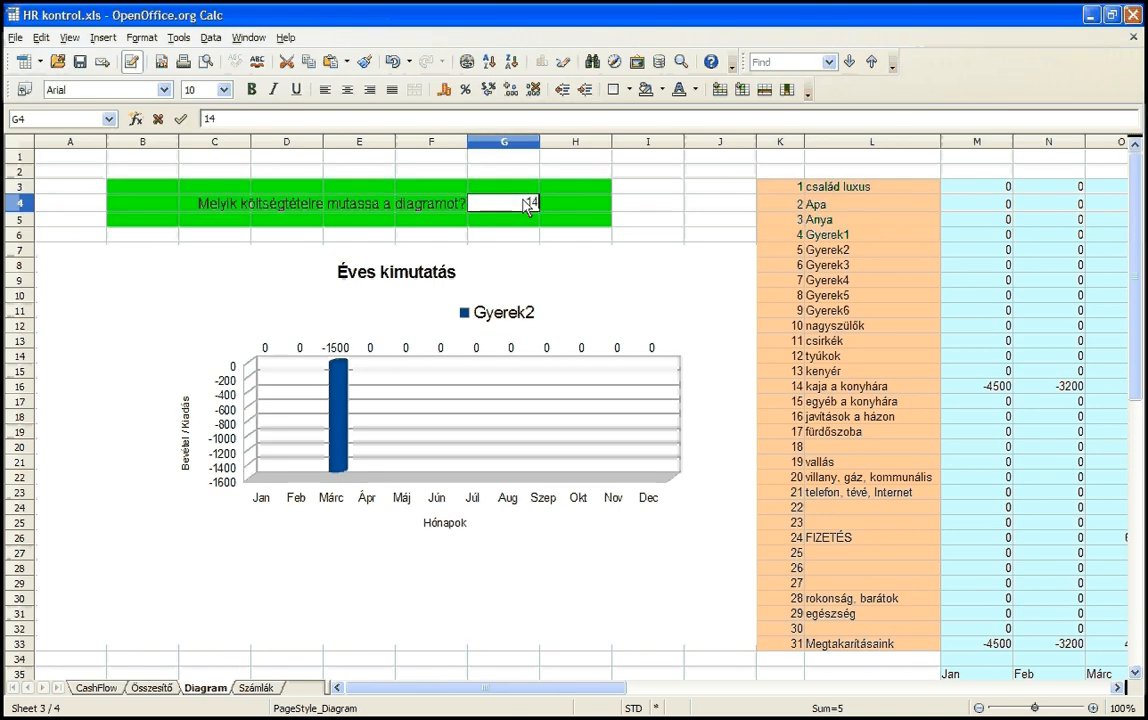
pyautogui.press('Return')
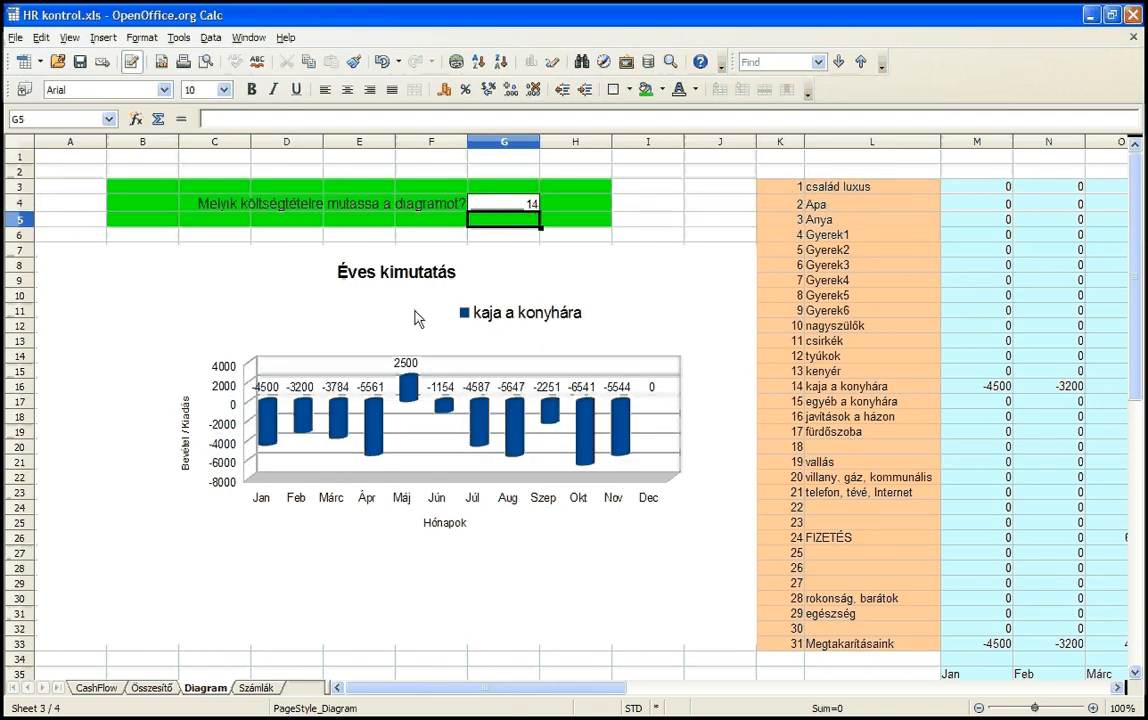
pyautogui.click(408, 362)
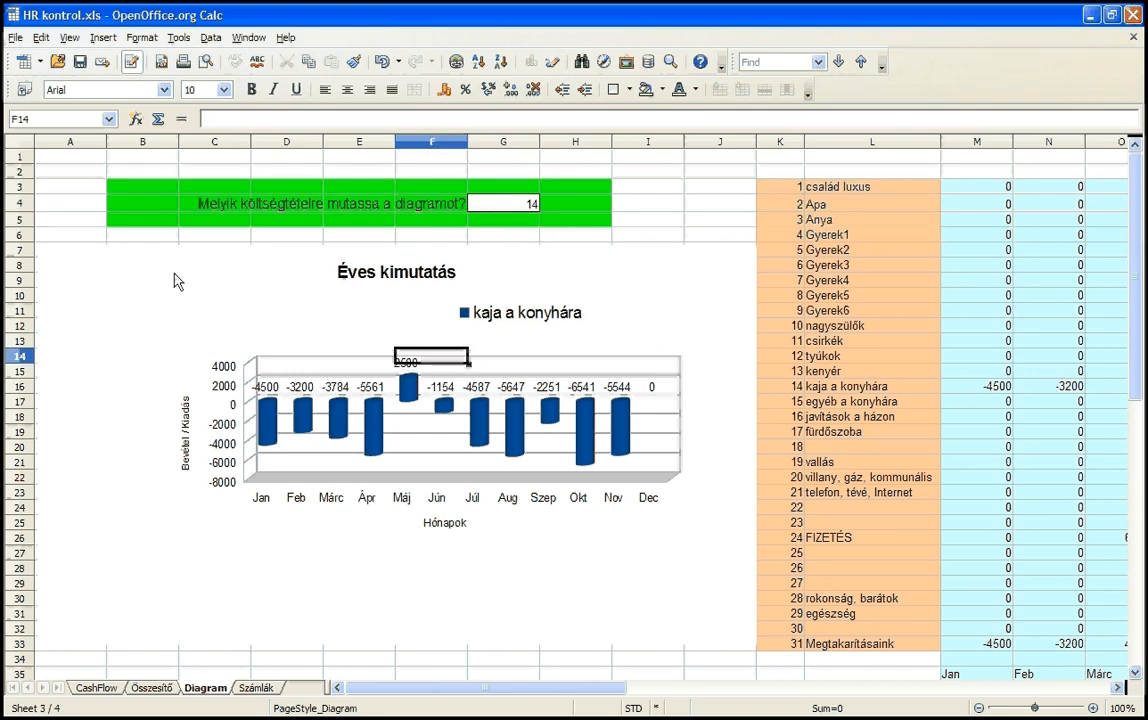
pyautogui.click(519, 193)
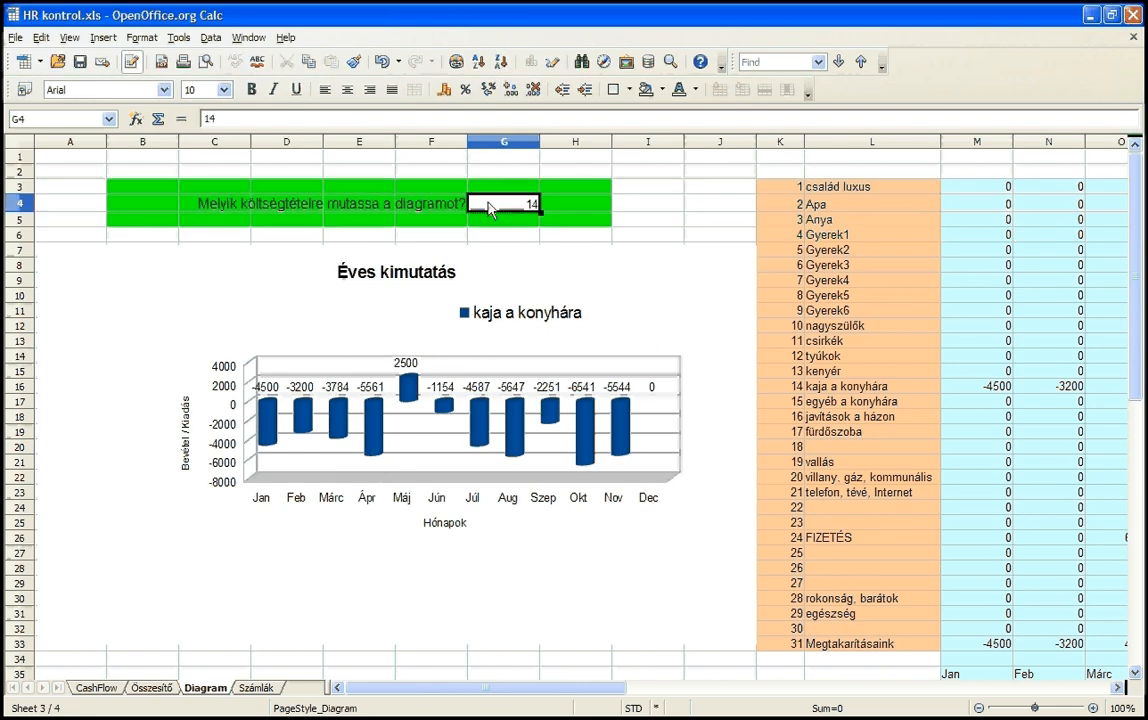
# Open the Számlák sheet and set the number of advance warning days in C1 to 5
pyautogui.click(240, 676)
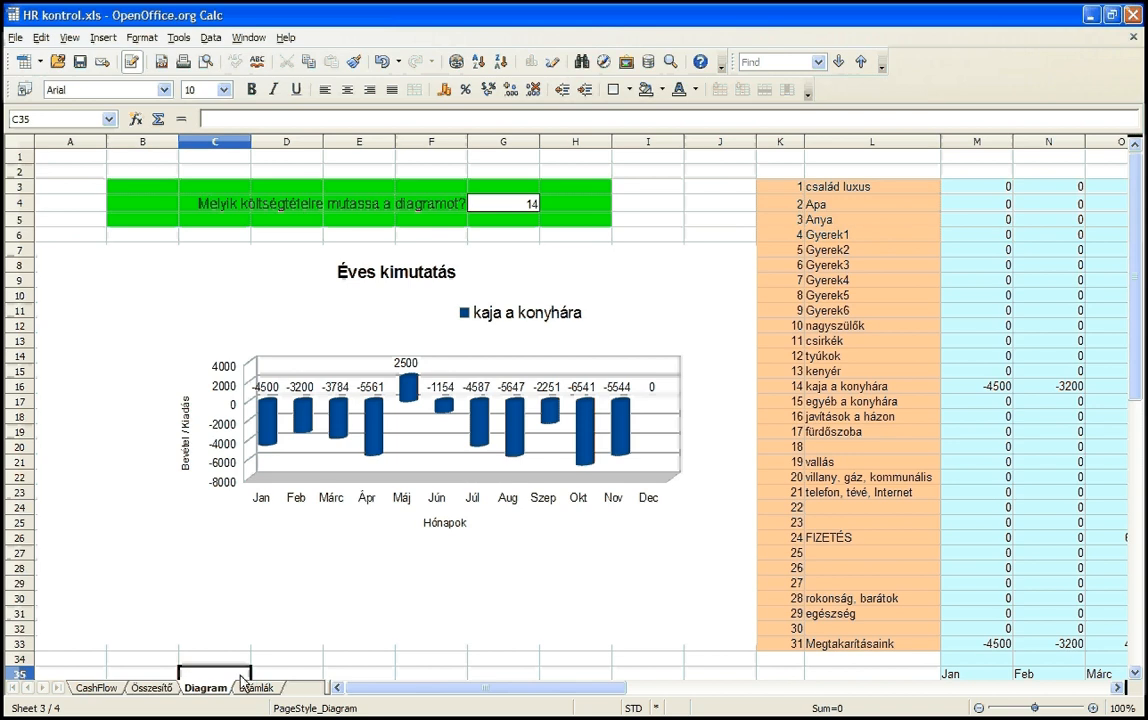
pyautogui.click(246, 686)
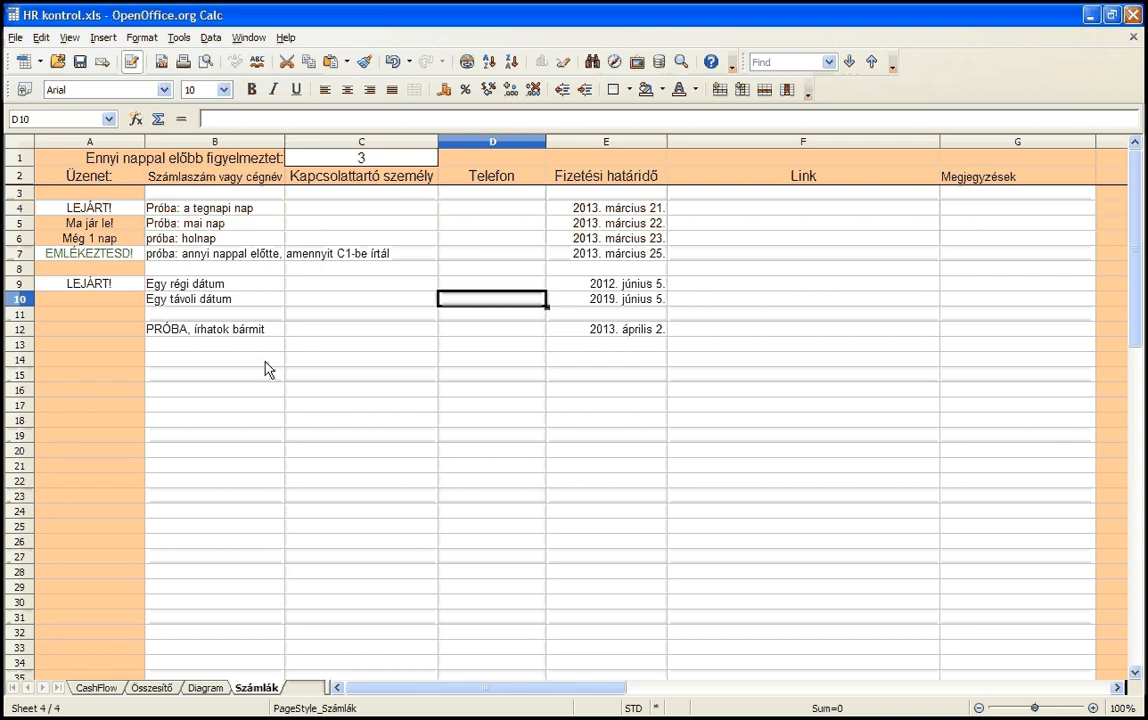
pyautogui.click(372, 161)
pyautogui.write('5')
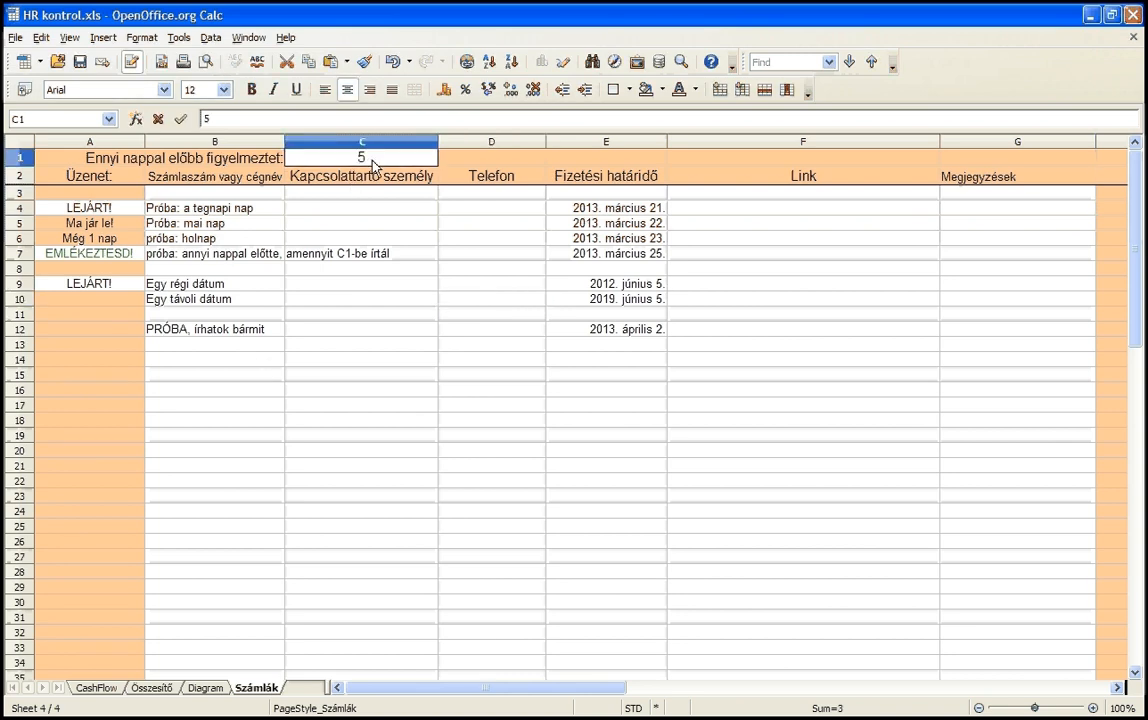
pyautogui.press('Return')
# Return the number of advance warning days in C1 to 3
pyautogui.click(372, 161)
pyautogui.write('3')
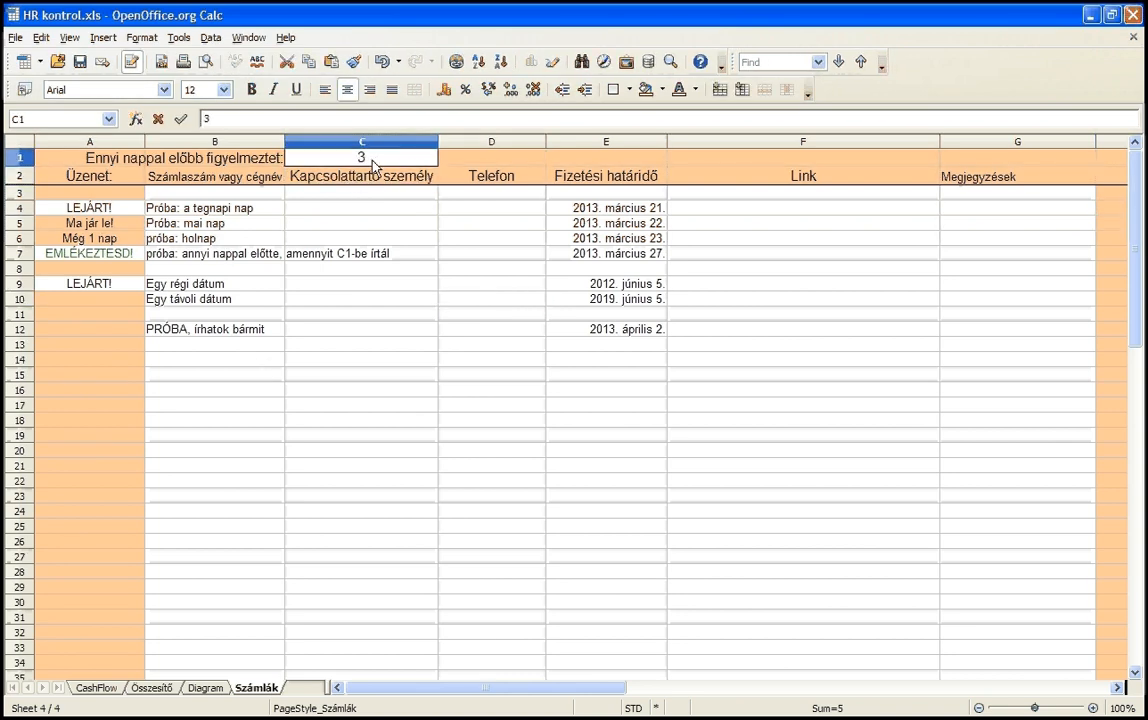
pyautogui.press('Return')
pyautogui.click(372, 161)
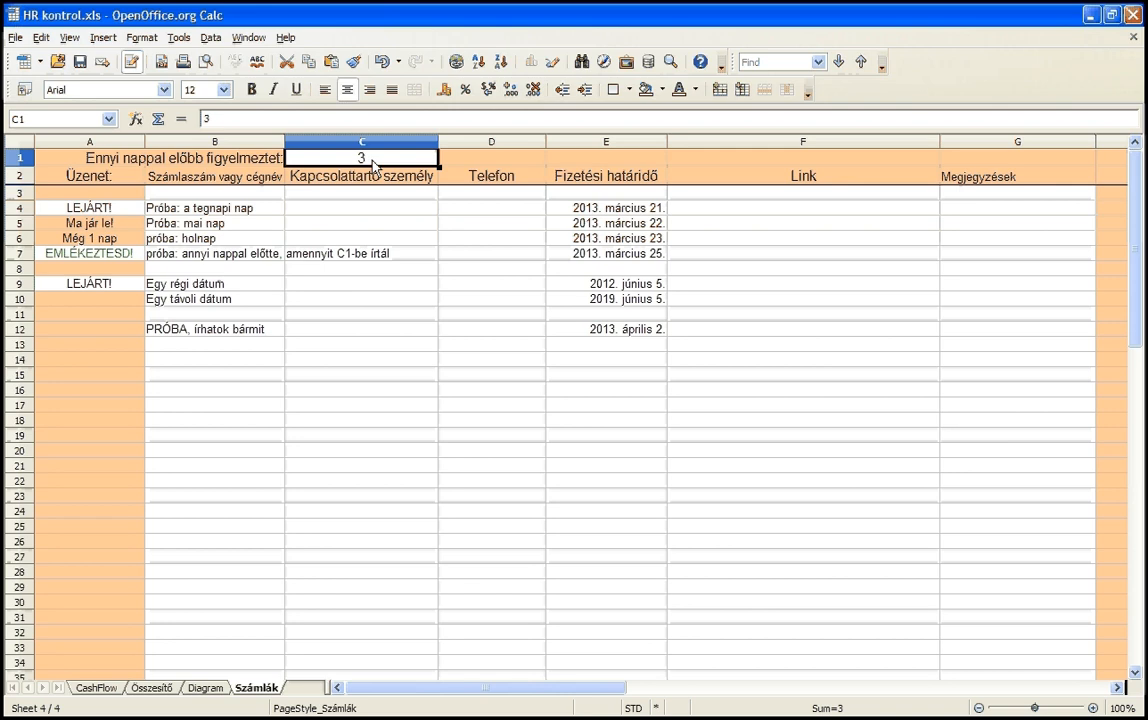
pyautogui.press('Return')
pyautogui.press('Return')
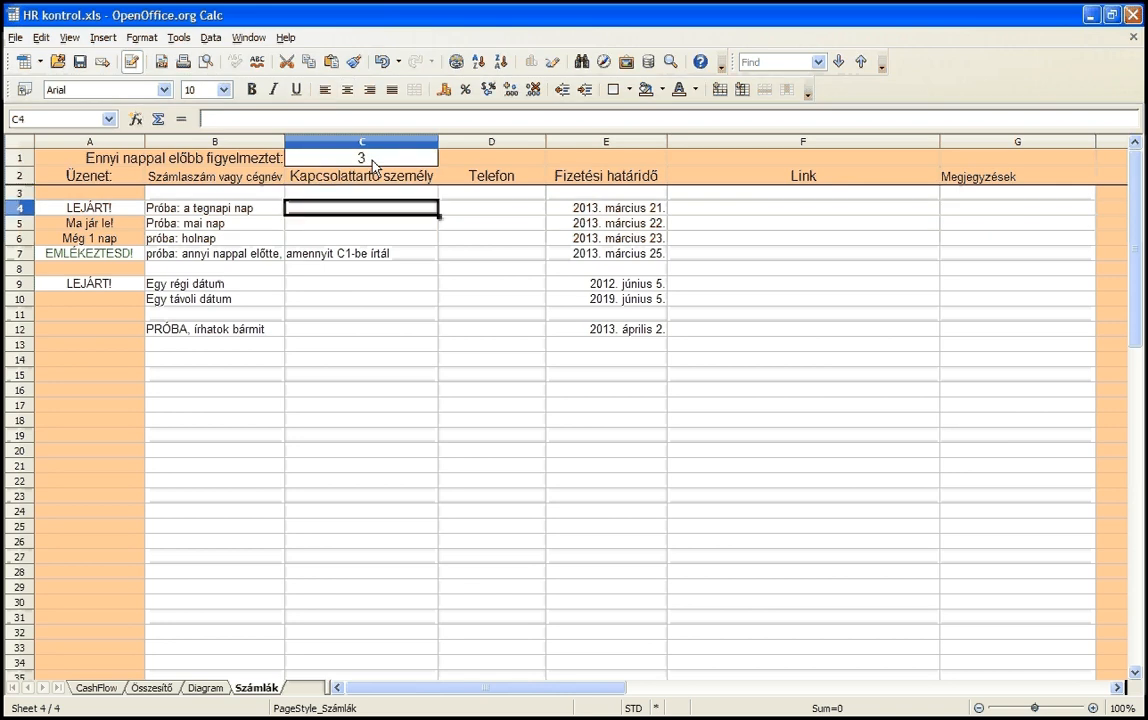
# Try 5 advance warning days in C1 once more, then restore the value to 3
pyautogui.click(372, 161)
pyautogui.write('5')
pyautogui.press('Return')
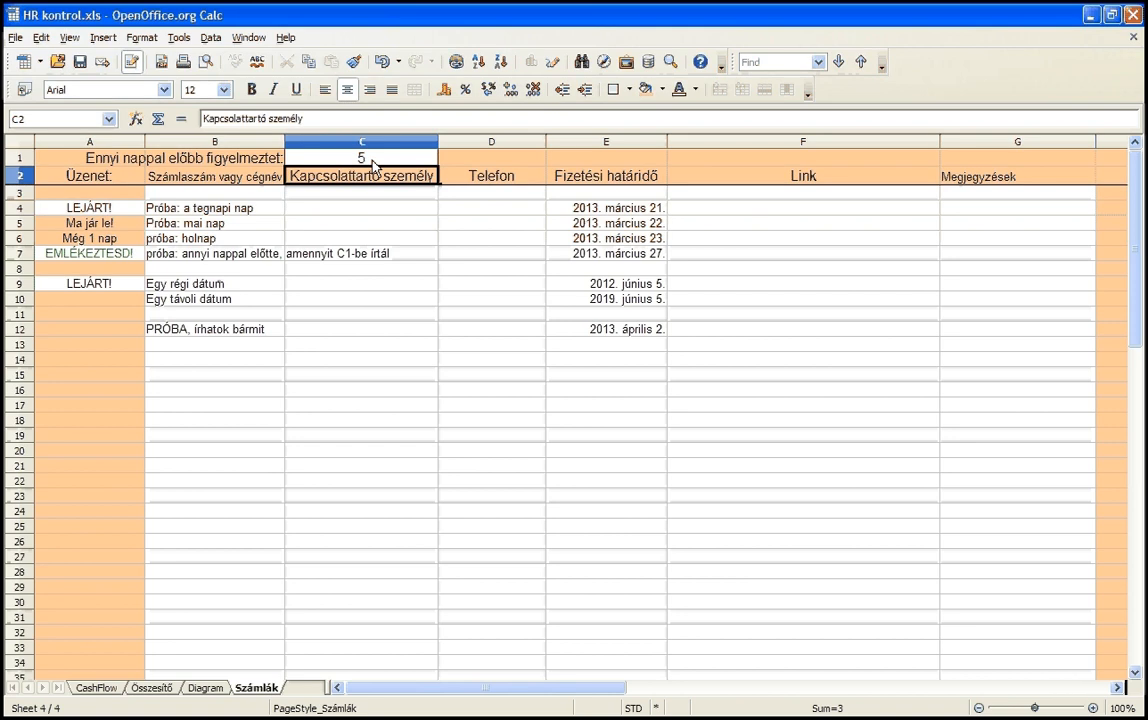
pyautogui.click(372, 161)
pyautogui.write('3')
pyautogui.press('Return')
# Examine the Számlák table from the first sample entry in B4 down to its last fillable row, 52
pyautogui.press('Down')
pyautogui.press('Down')
pyautogui.press('Left')
pyautogui.scroll(-12, 265, 268)
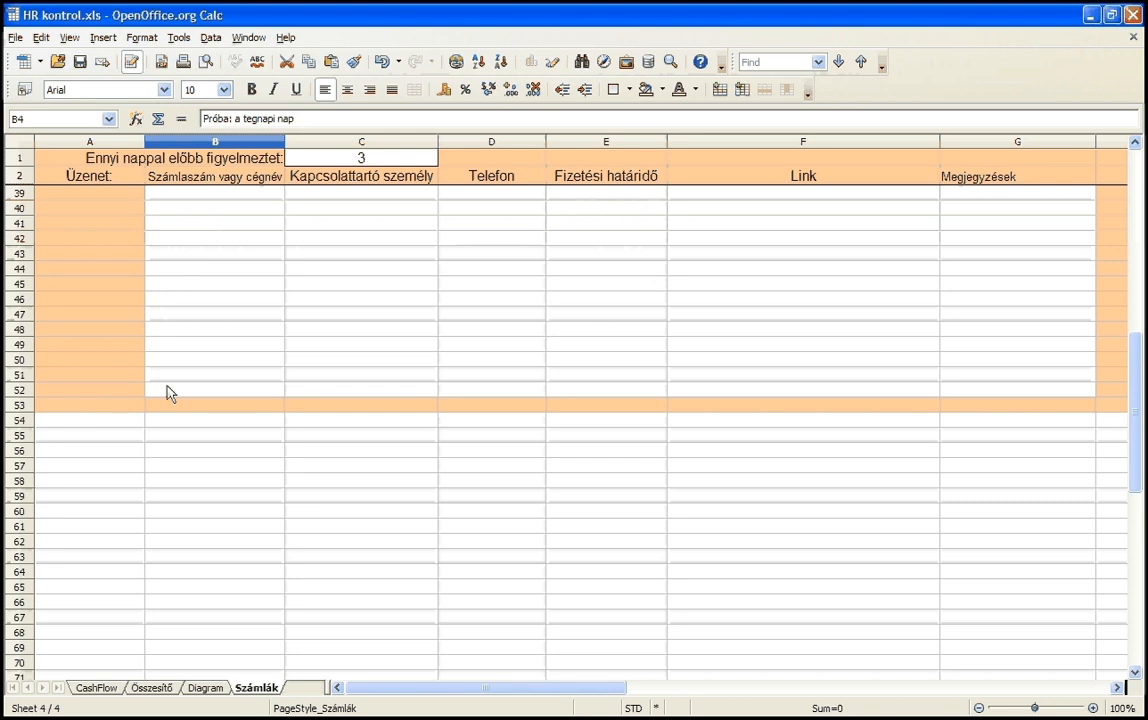
pyautogui.moveTo(169, 391); pyautogui.dragTo(388, 395)
pyautogui.scroll(12, 384, 389)
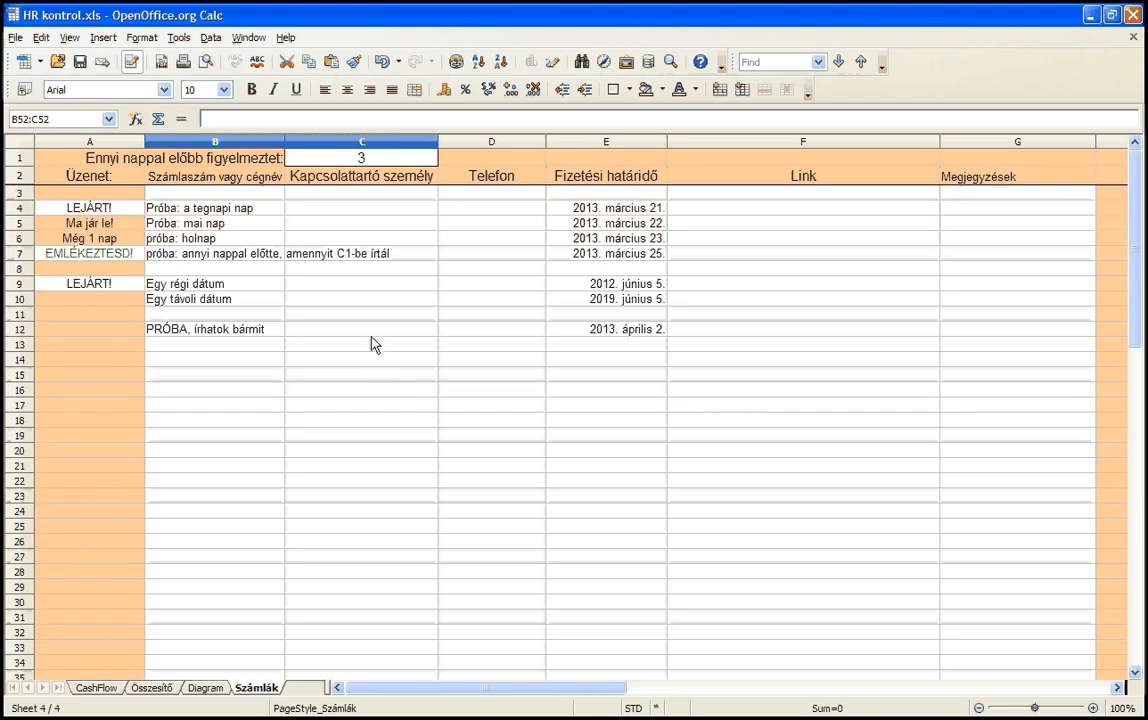
# Examine the Fizetési határidő column and the date formulas behind the yesterday and today sample entries in E4 and E5
pyautogui.click(604, 196)
pyautogui.moveTo(604, 197); pyautogui.dragTo(610, 585)
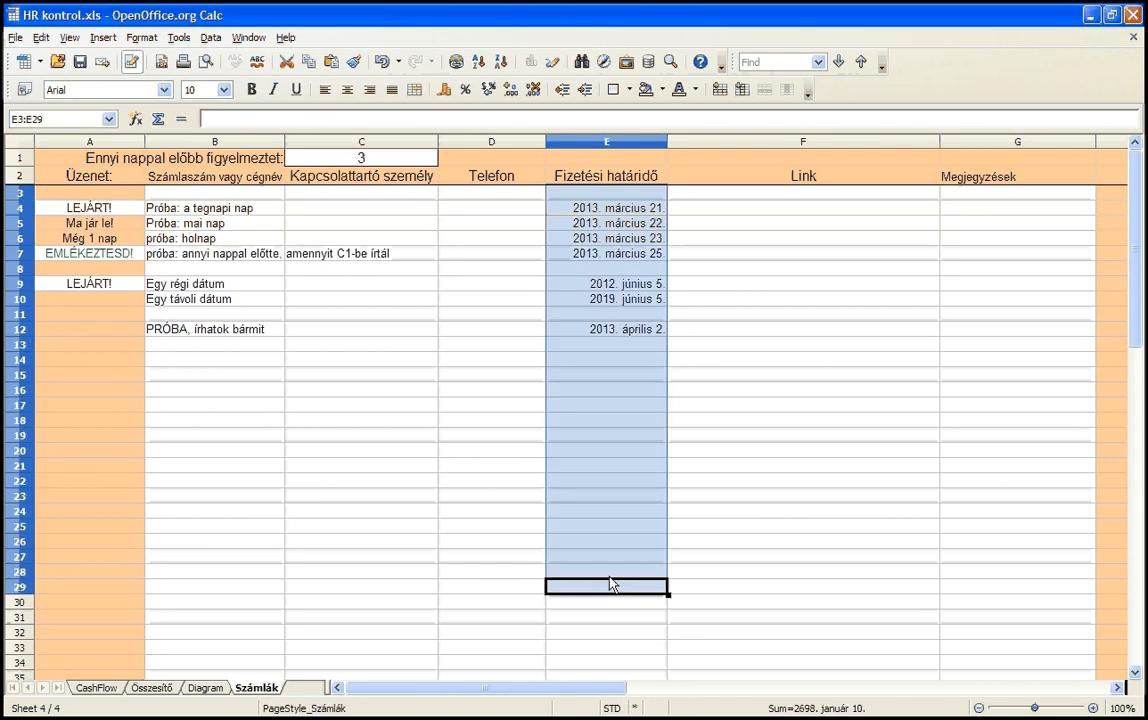
pyautogui.click(612, 209)
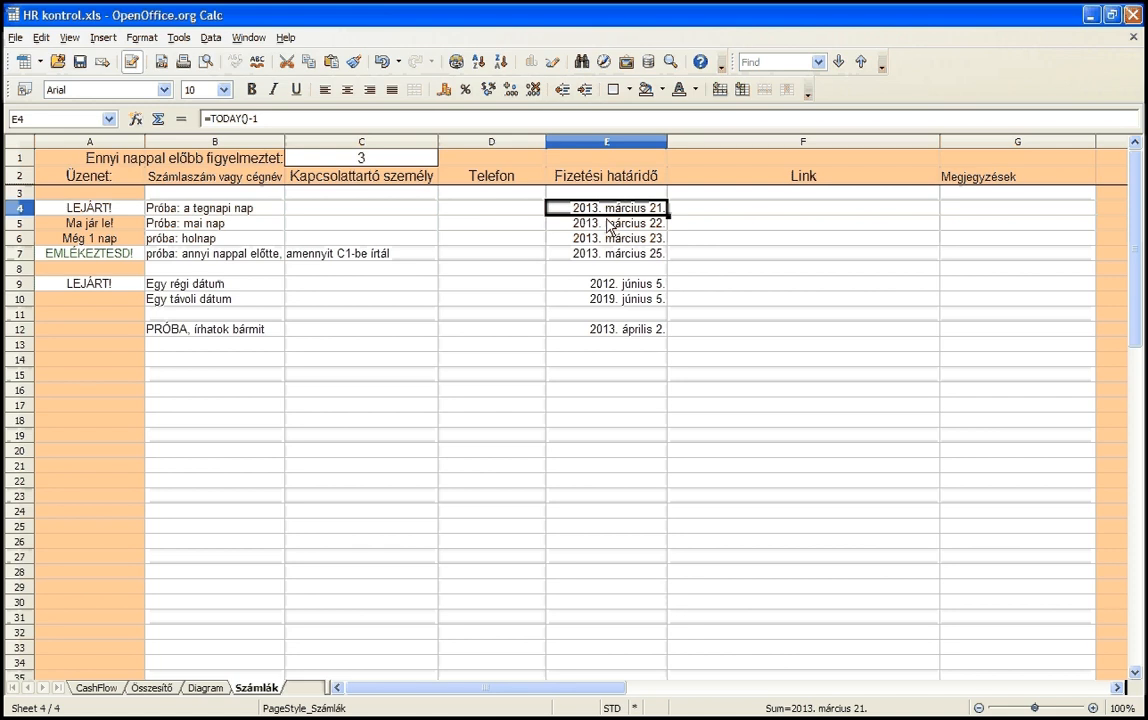
pyautogui.press('Down')
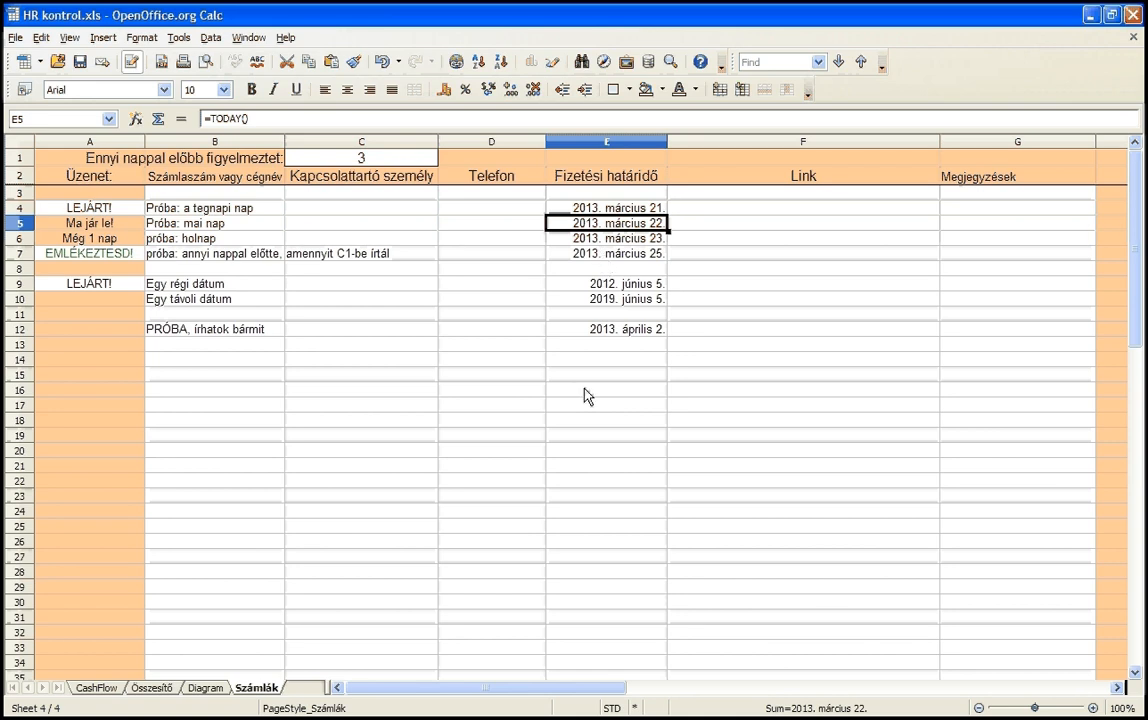
# Set the Fizetési határidő of the trial entry in E12 to 2013. április 6. (4.6)
pyautogui.click(603, 331)
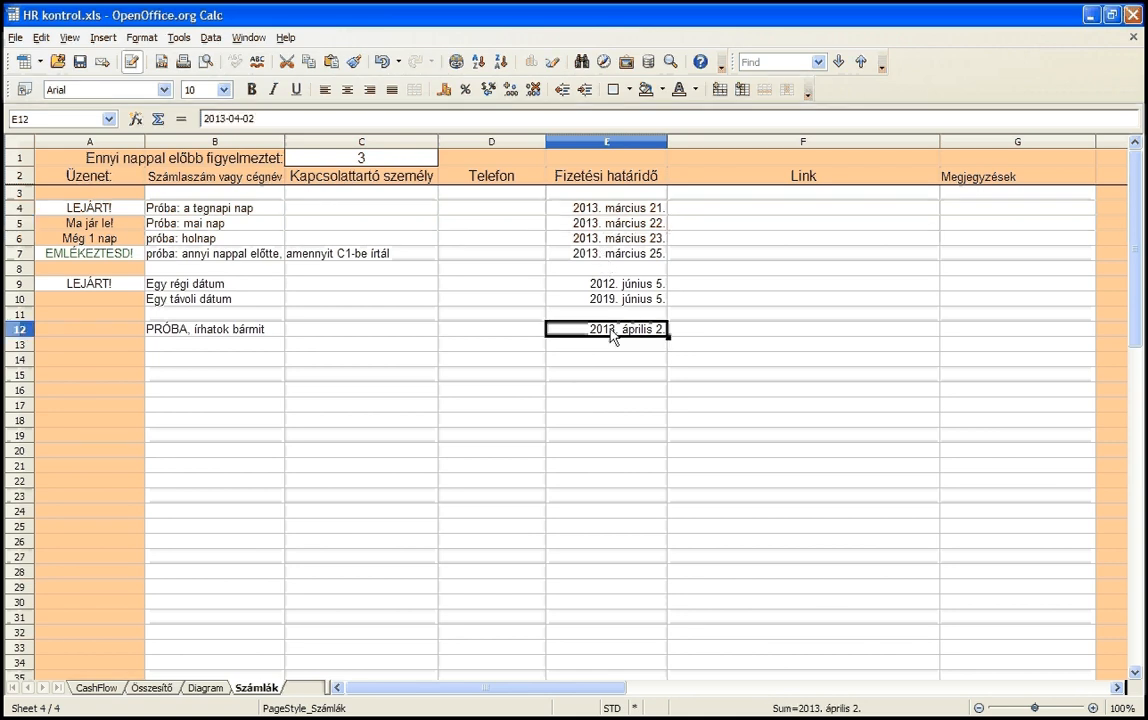
pyautogui.write('4.6')
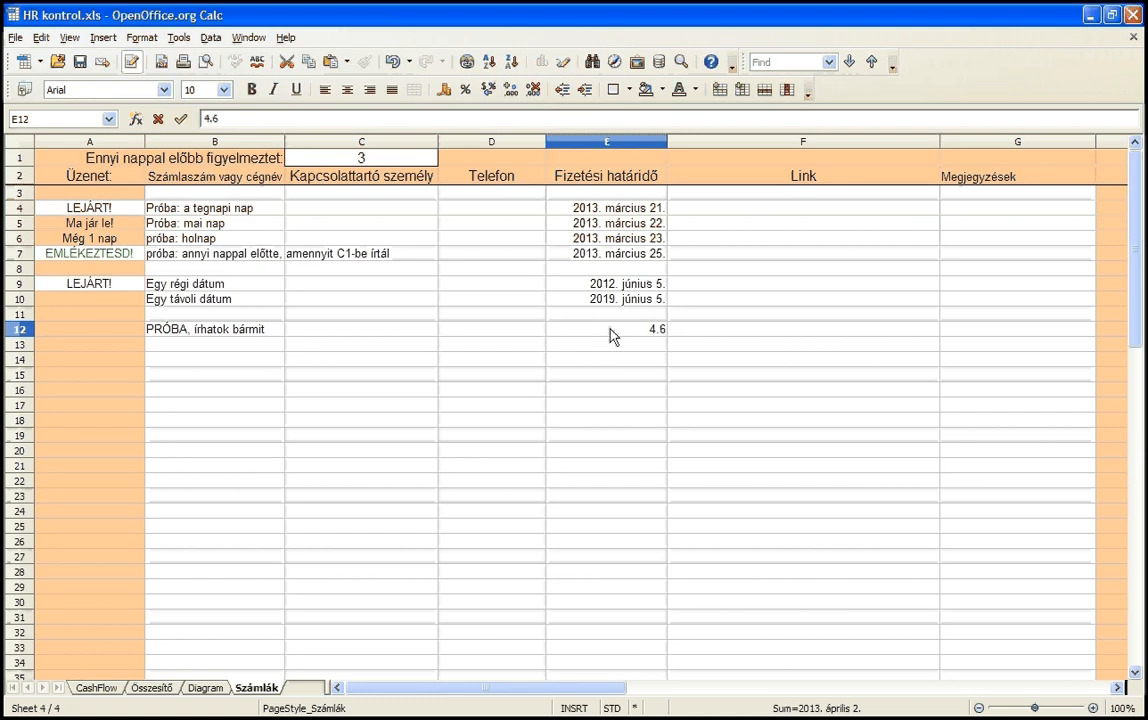
pyautogui.press('Return')
pyautogui.click(610, 331)
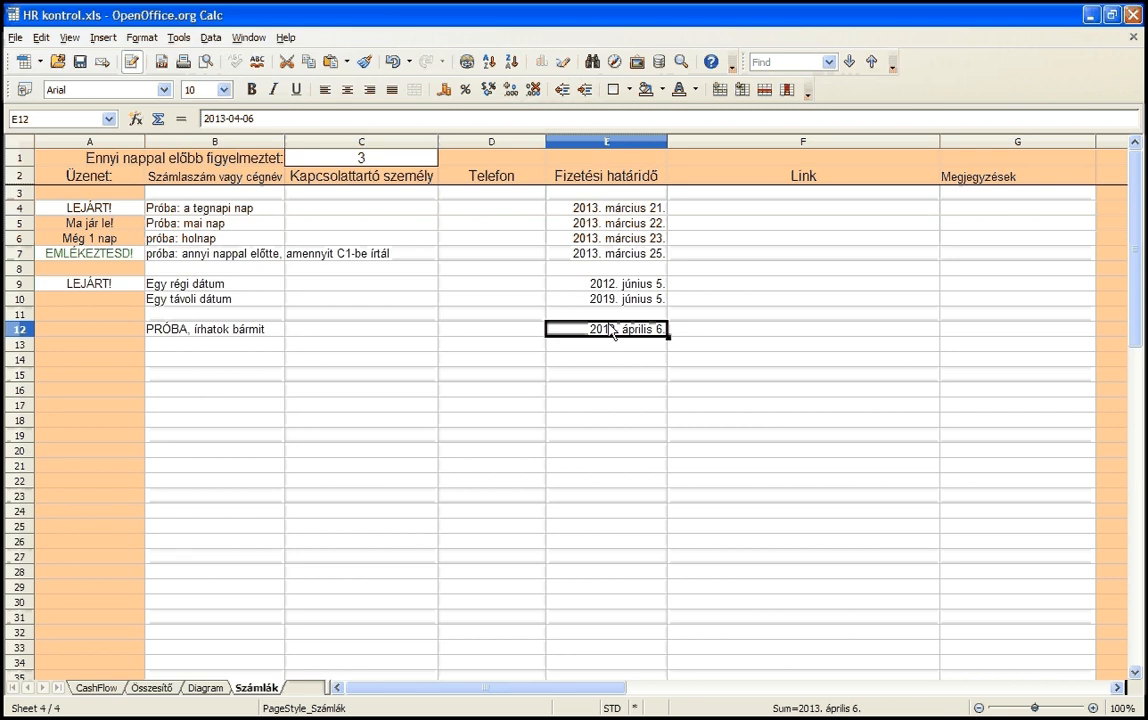
# Examine the TODAY formula behind the today sample's payment deadline in E5
pyautogui.click(592, 224)
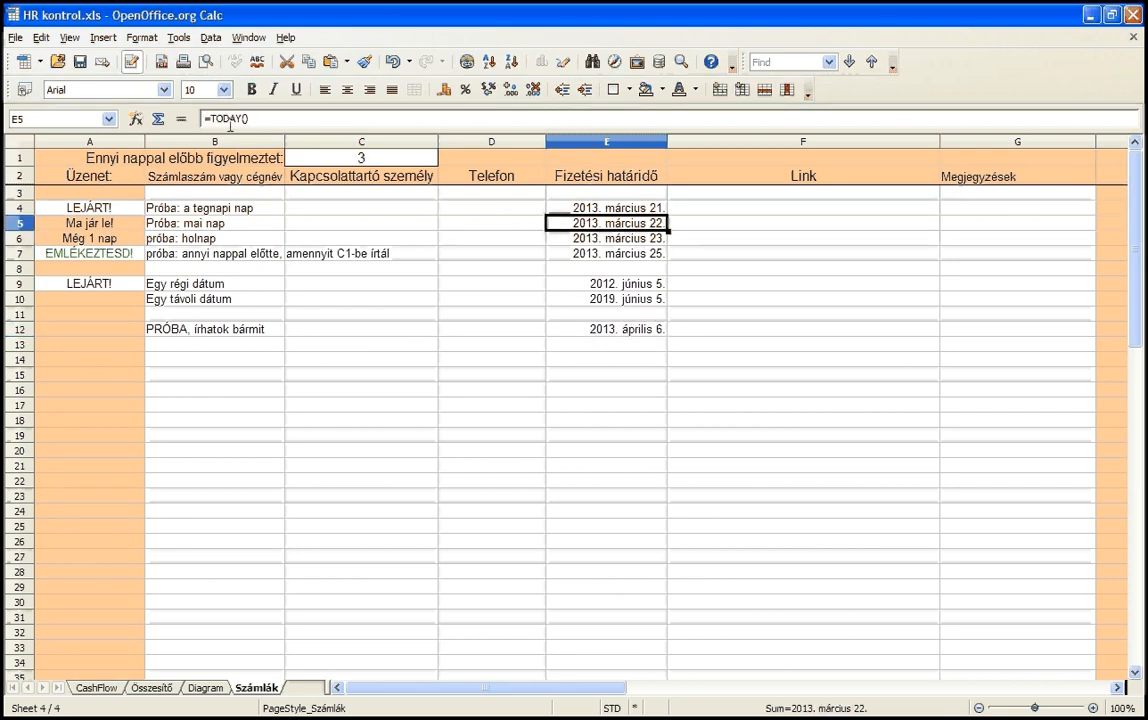
pyautogui.click(209, 119)
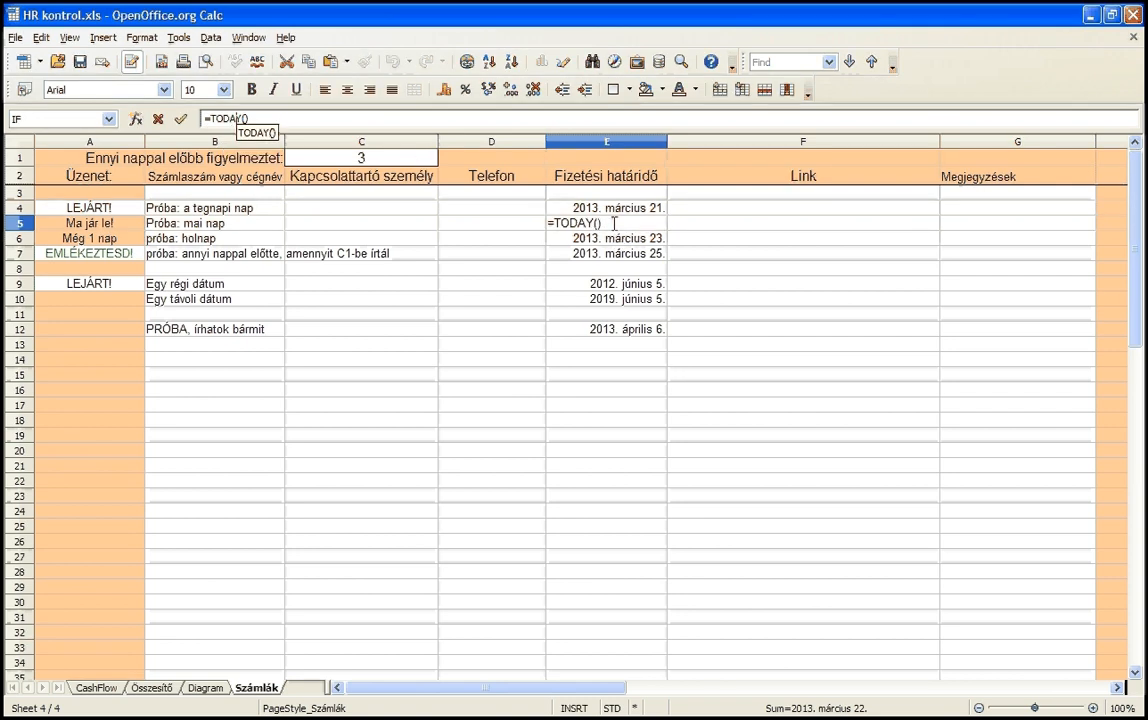
pyautogui.press('Return')
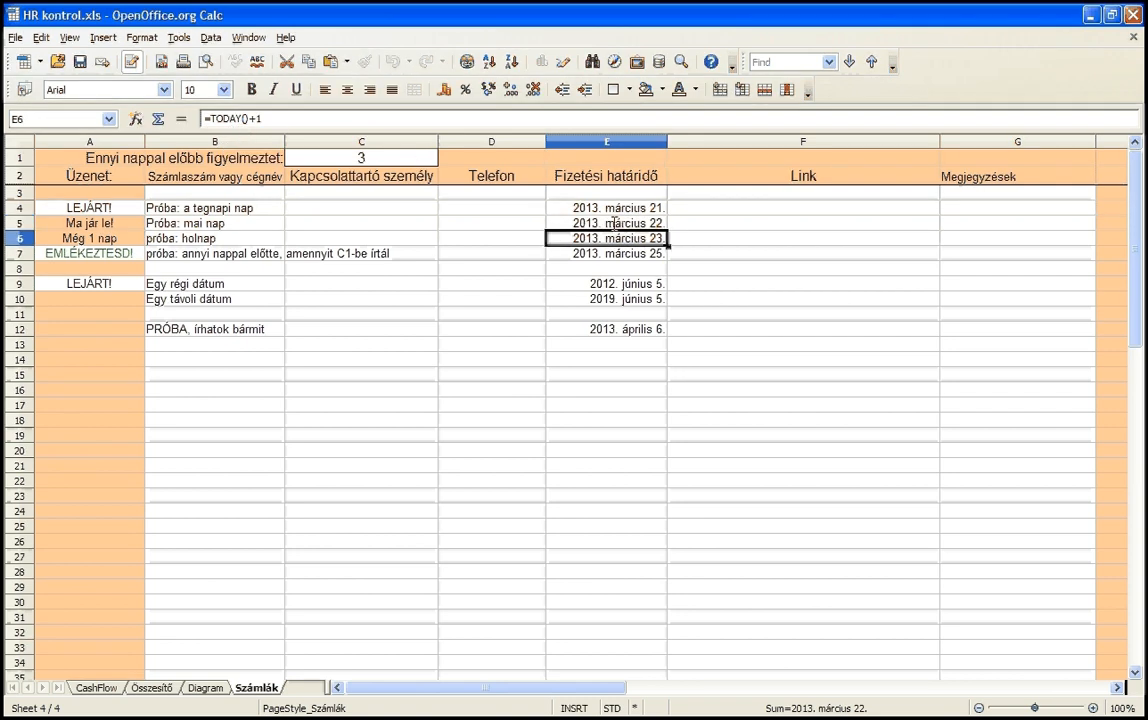
# Compare the Üzenet cell of the overdue sample in row 4 with those of the far-off deadlines in rows 10 to 12
pyautogui.click(100, 208)
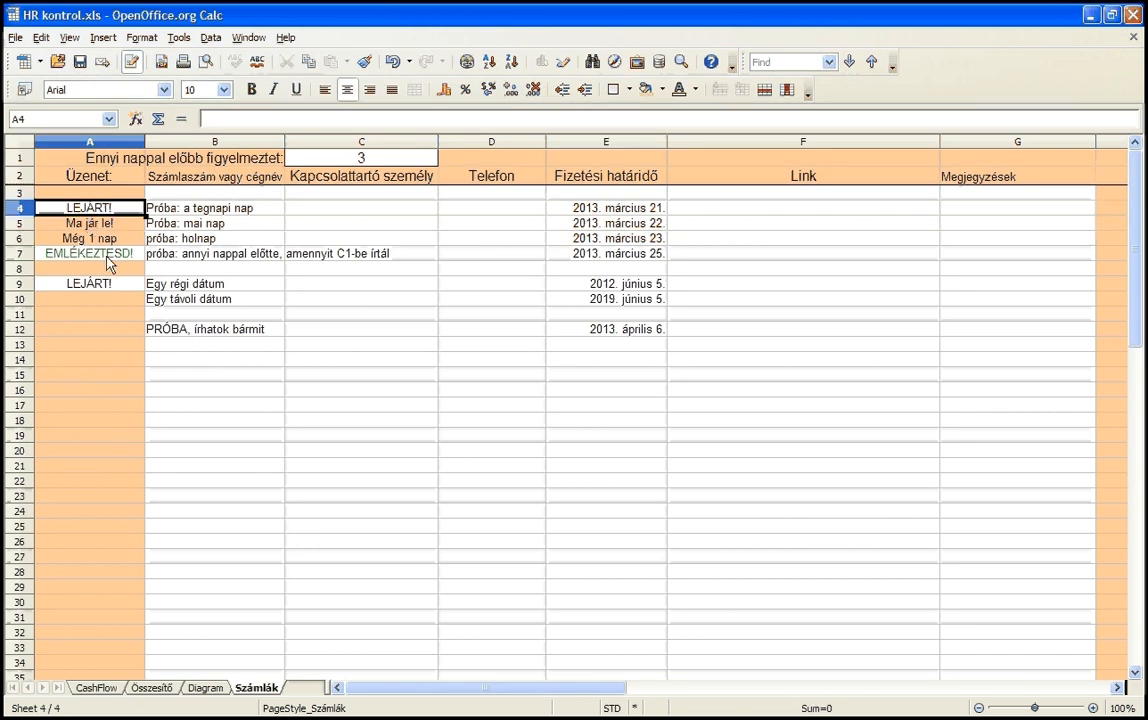
pyautogui.moveTo(84, 333); pyautogui.dragTo(584, 359)
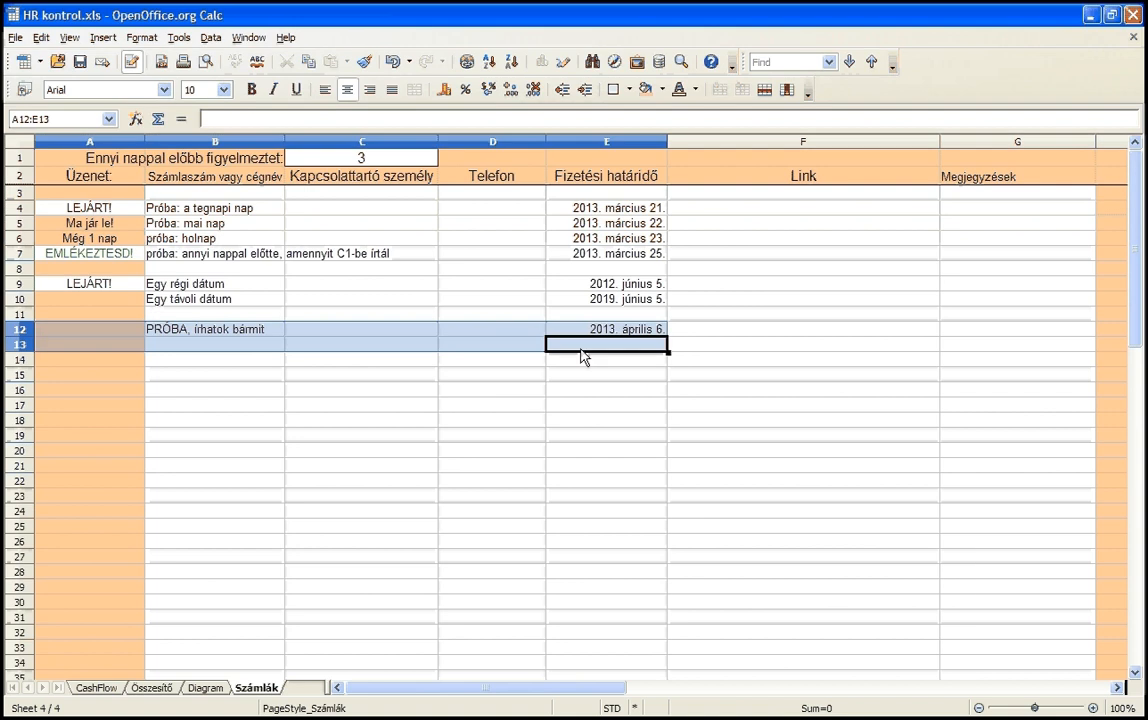
pyautogui.moveTo(121, 300); pyautogui.dragTo(603, 320)
pyautogui.click(76, 301)
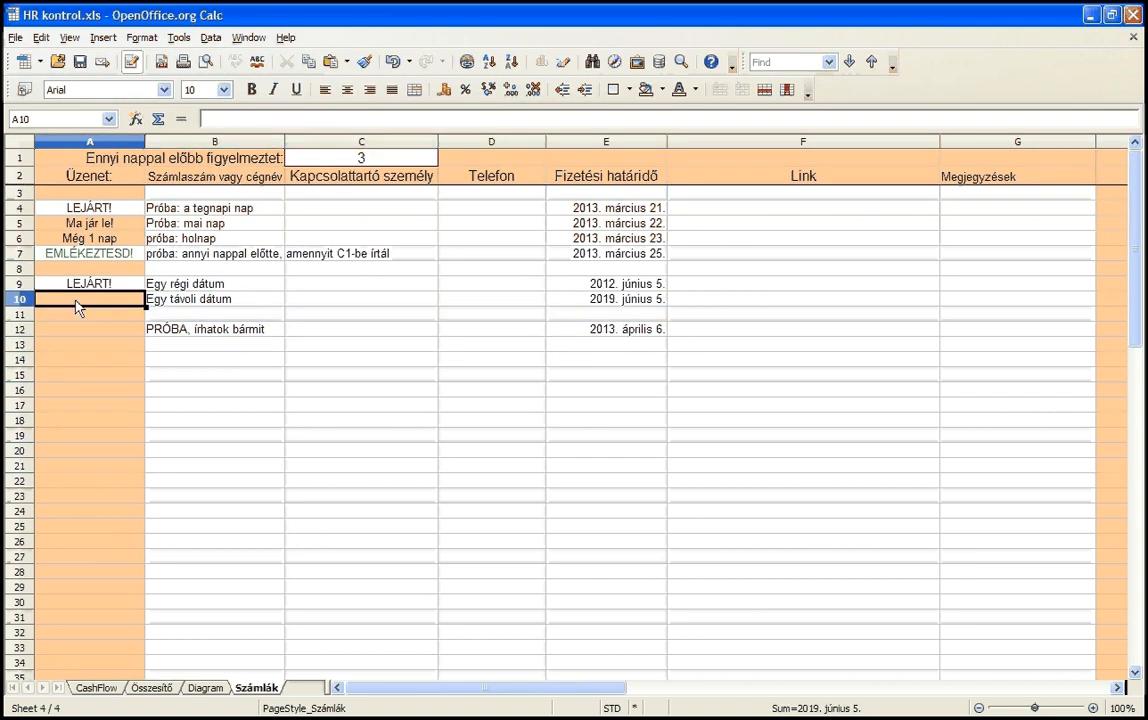
pyautogui.click(78, 318)
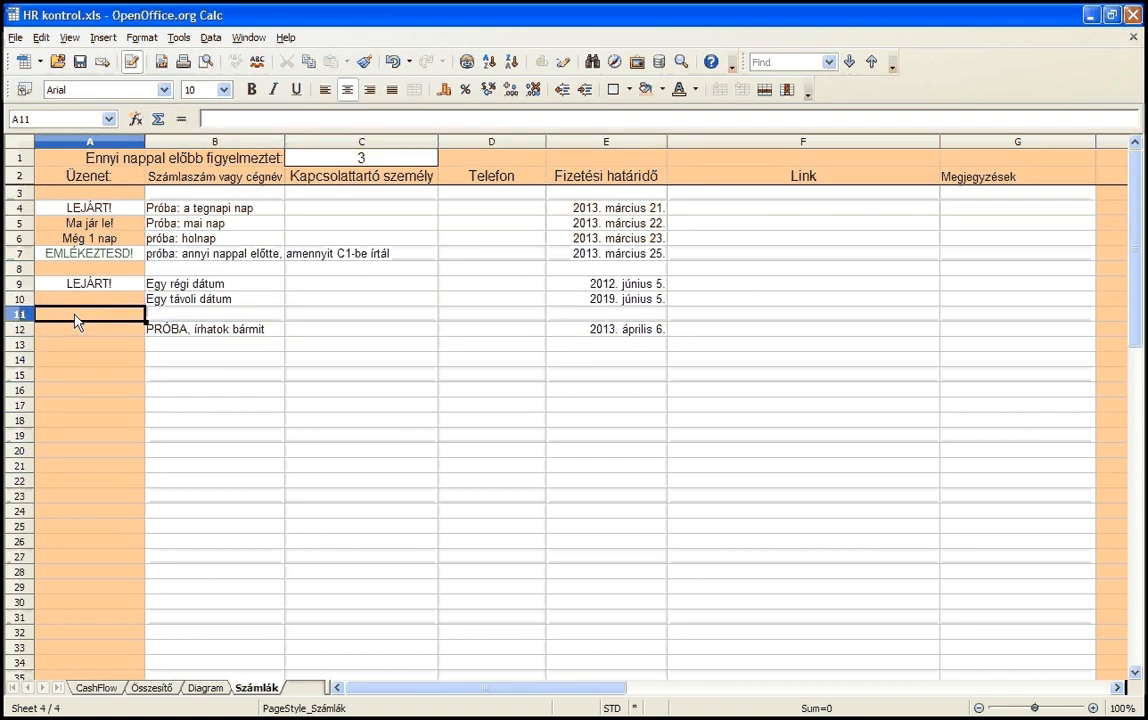
# Examine the reminder sample in row 7: its message, its description and the deadline formula in E7 that depends on C1
pyautogui.click(89, 256)
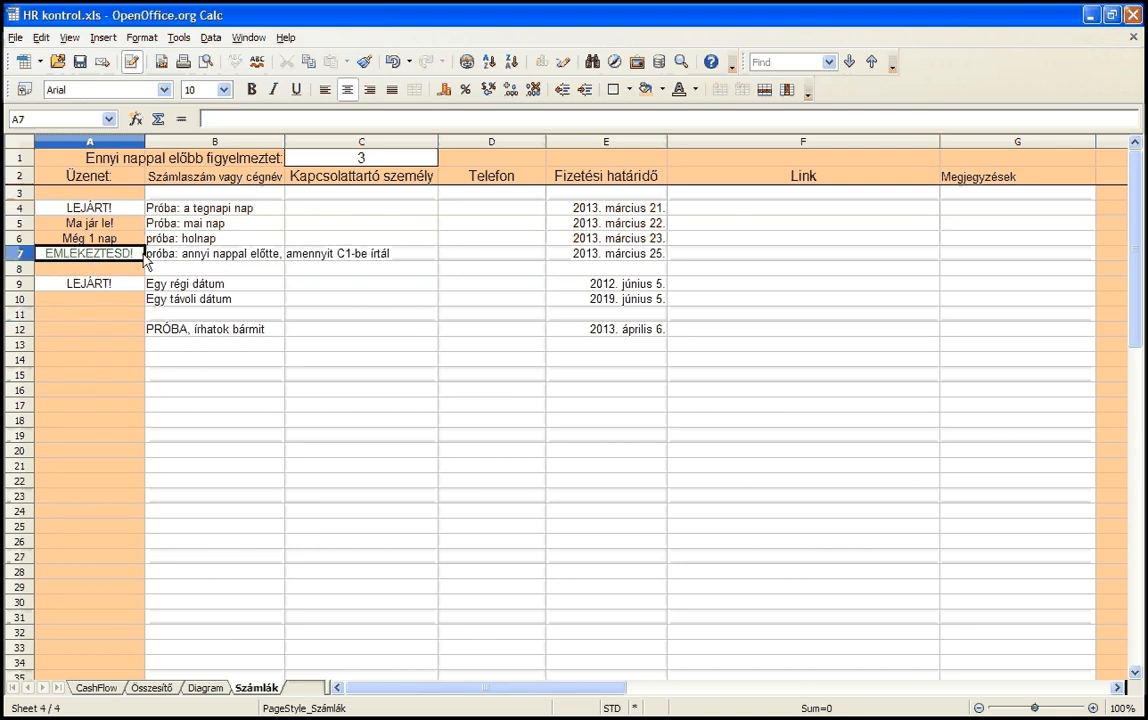
pyautogui.click(255, 254)
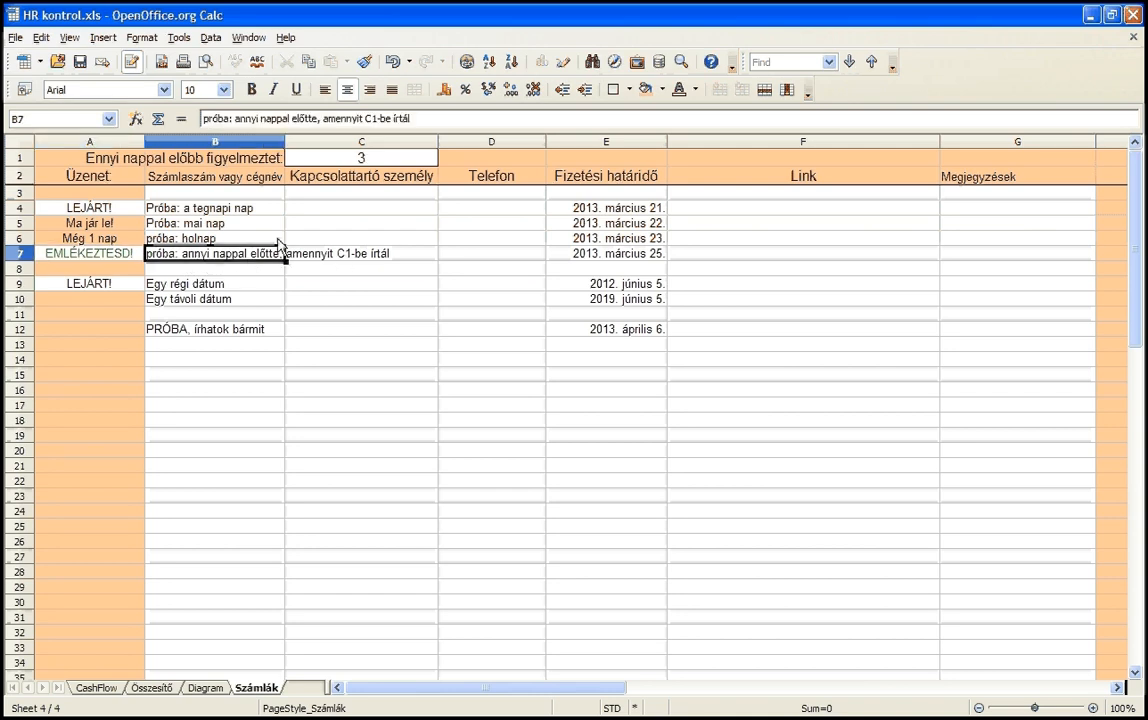
pyautogui.click(580, 256)
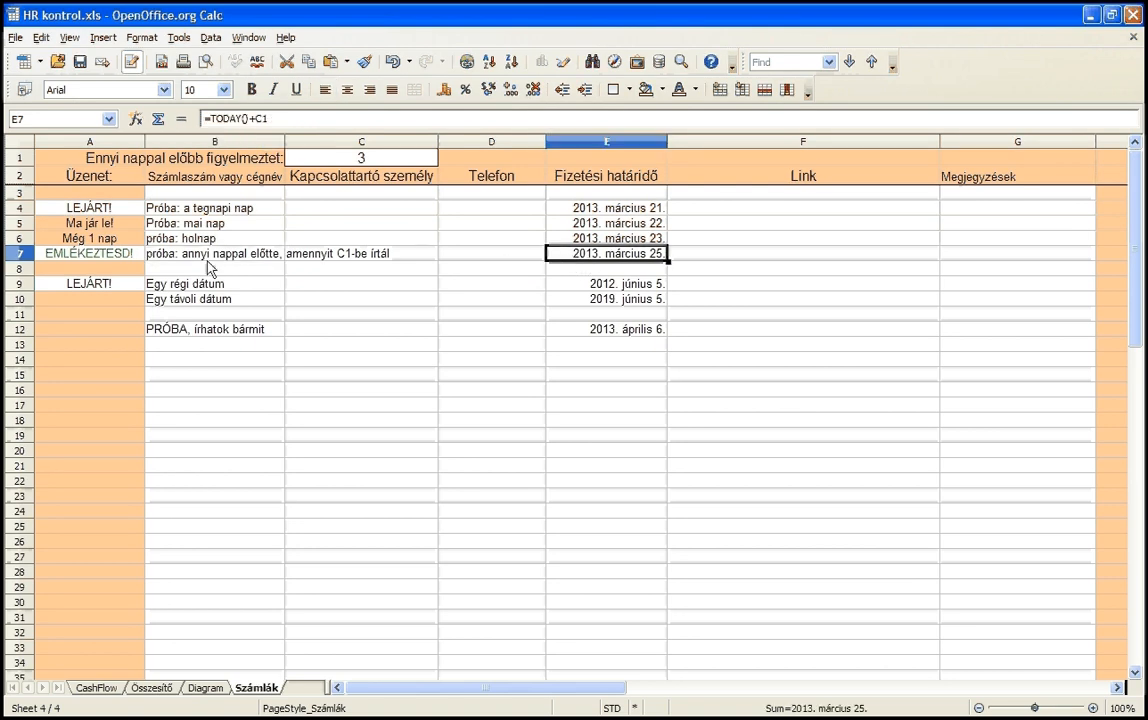
# Examine the due-today message in A5 and the overdue message in A4 together with the deadline formula in E4
pyautogui.click(127, 228)
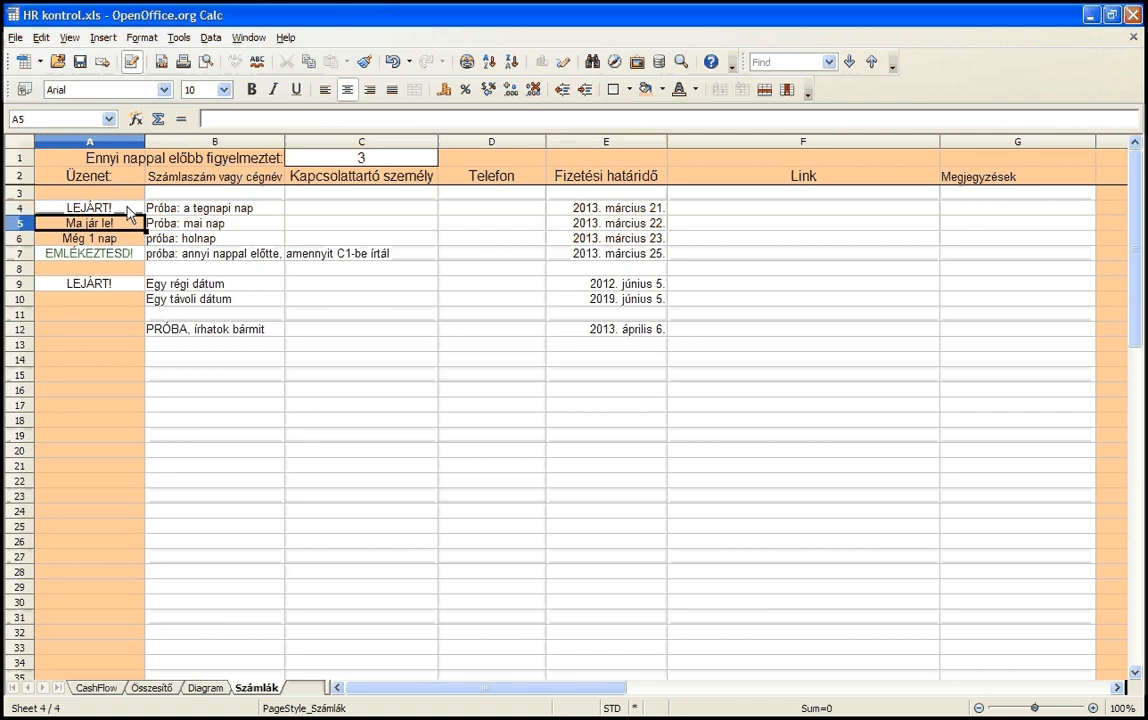
pyautogui.click(132, 208)
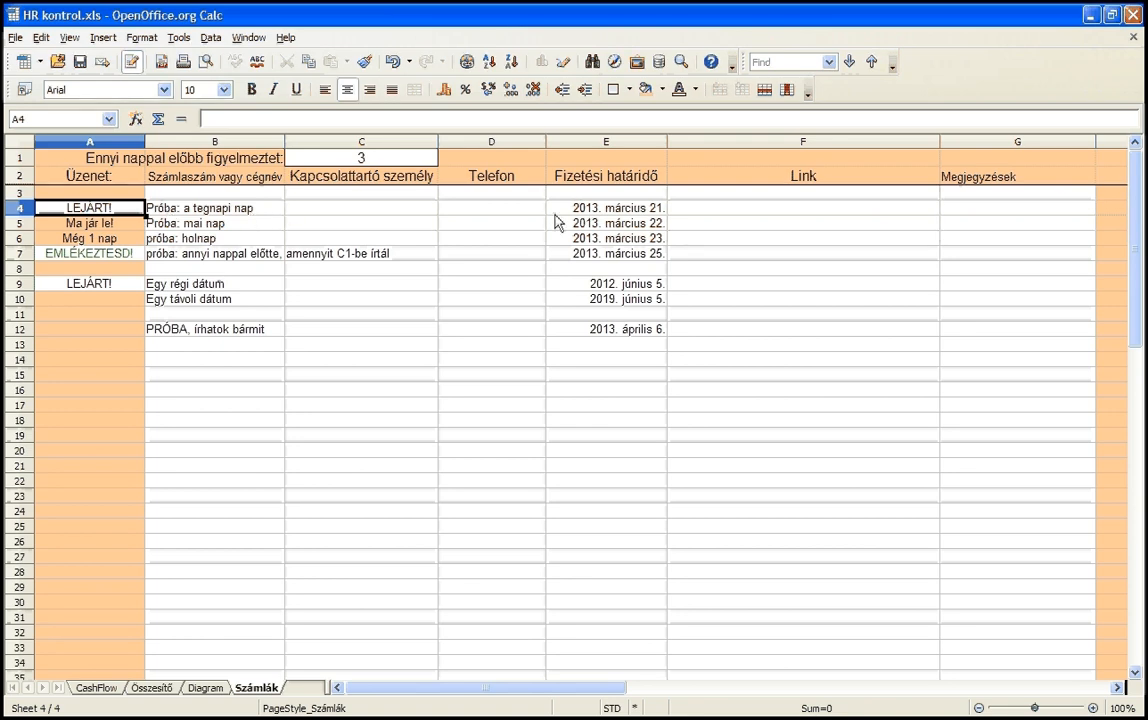
pyautogui.click(604, 213)
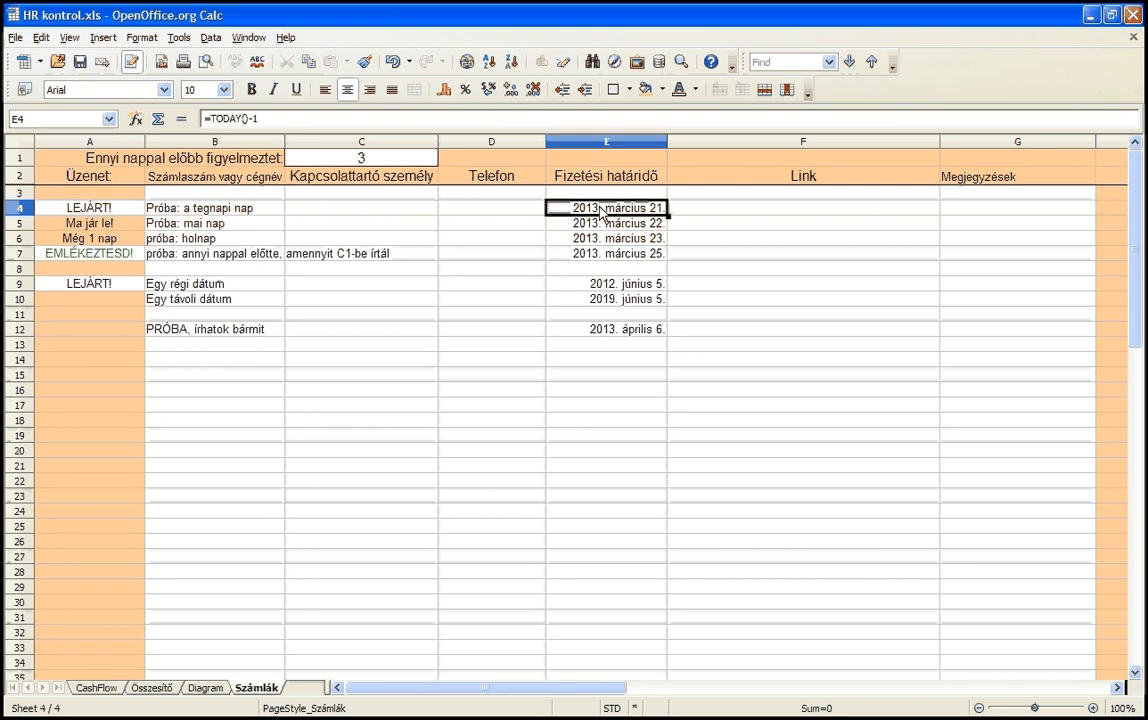
pyautogui.click(97, 213)
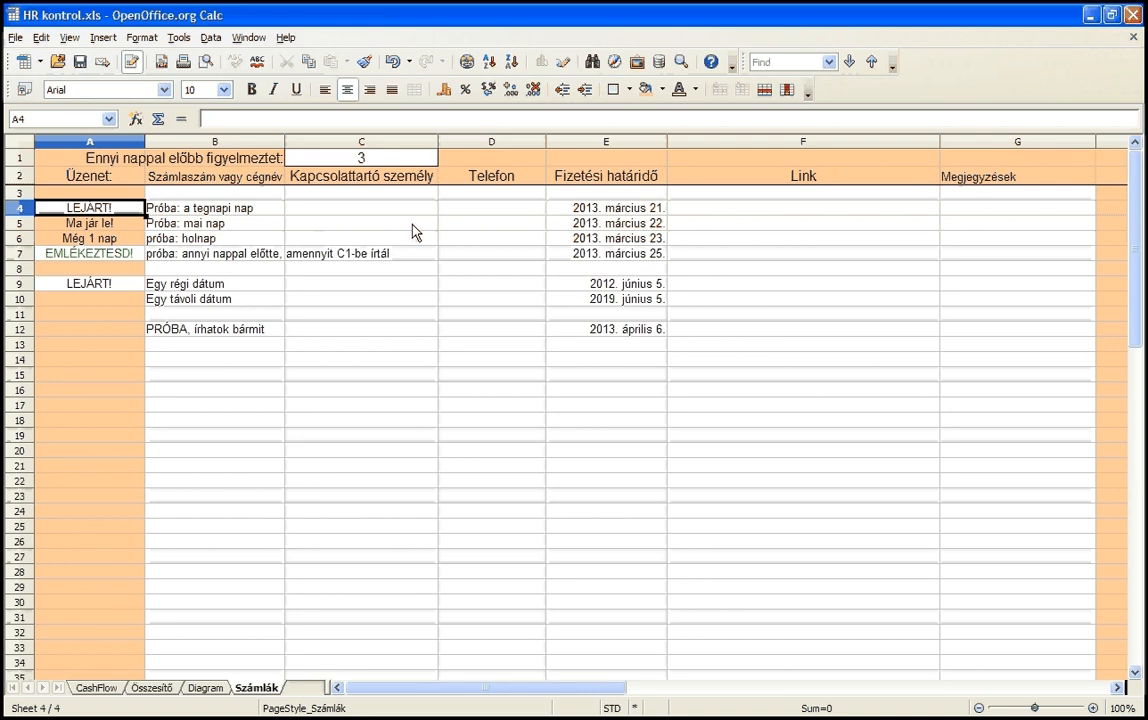
# Postpone the overdue sample's payment deadline in E4 to 2013. május 4. (5.4)
pyautogui.click(617, 207)
pyautogui.write('5')
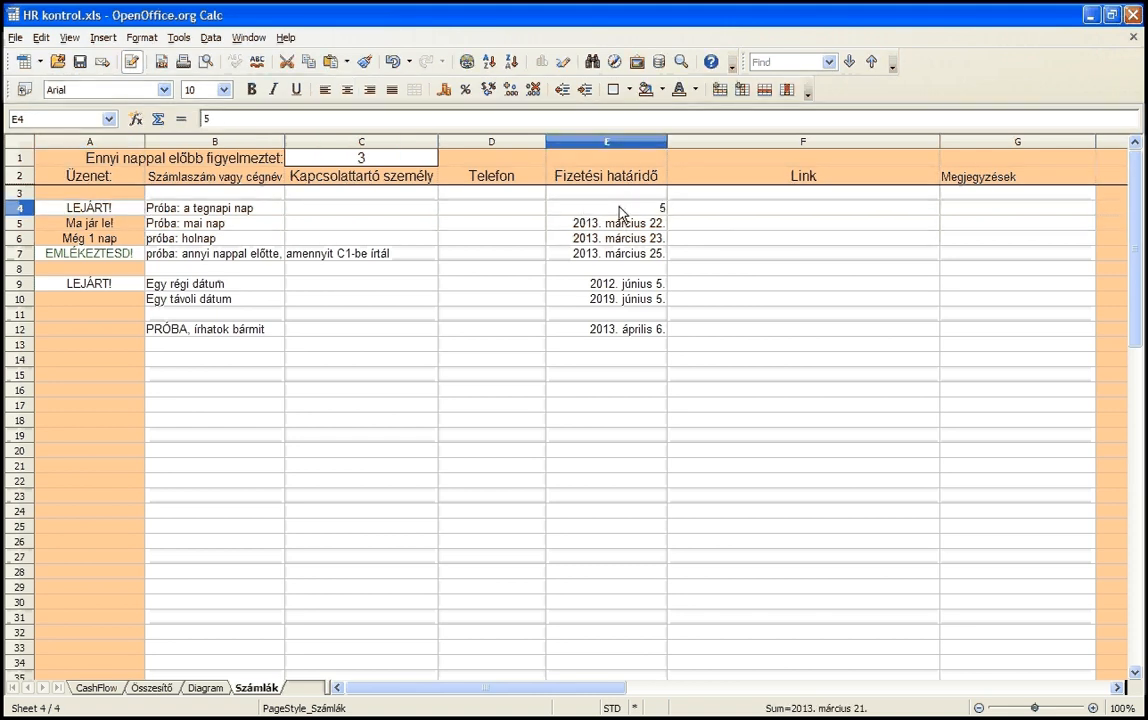
pyautogui.write('.4')
pyautogui.press('Return')
# Enter the note "halasztas" in the Megjegyzések column for the postponed entry in row 4
pyautogui.press('Up')
pyautogui.press('Right')
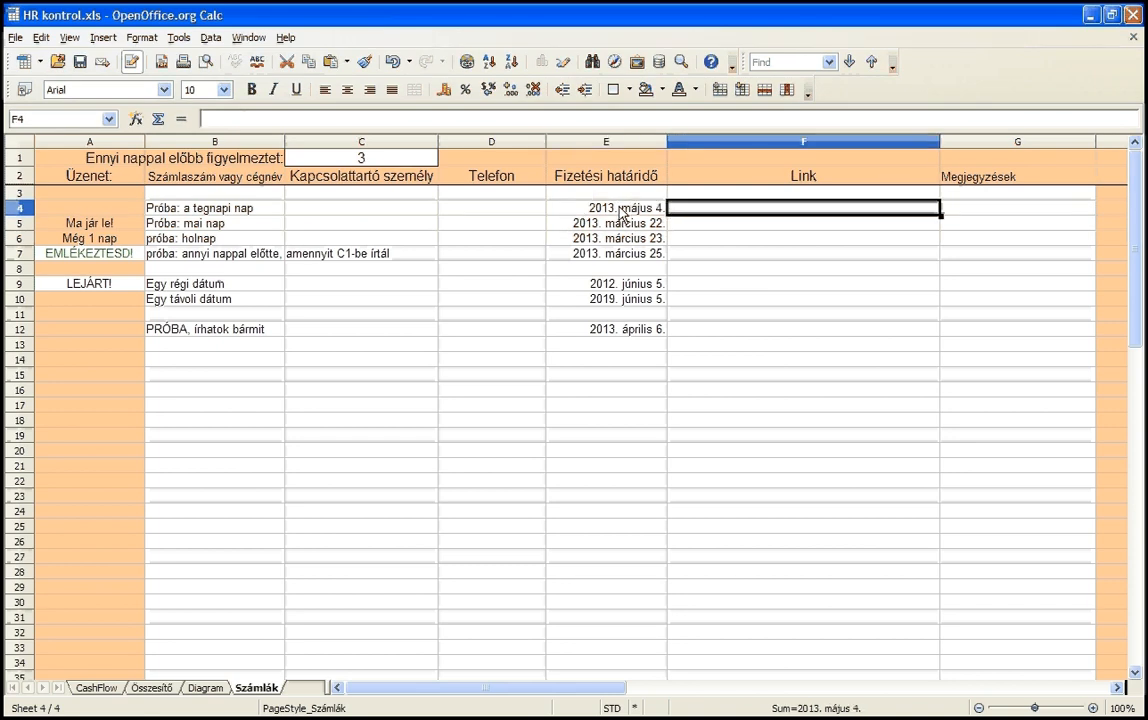
pyautogui.press('Right')
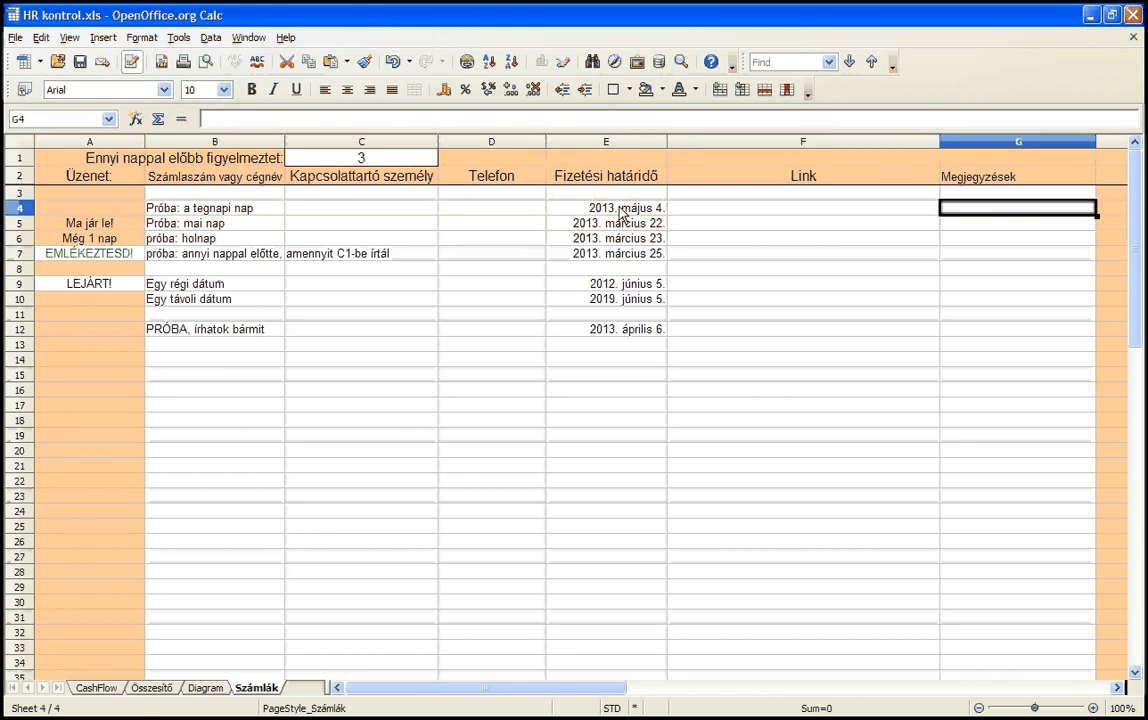
pyautogui.write("halaszt's")
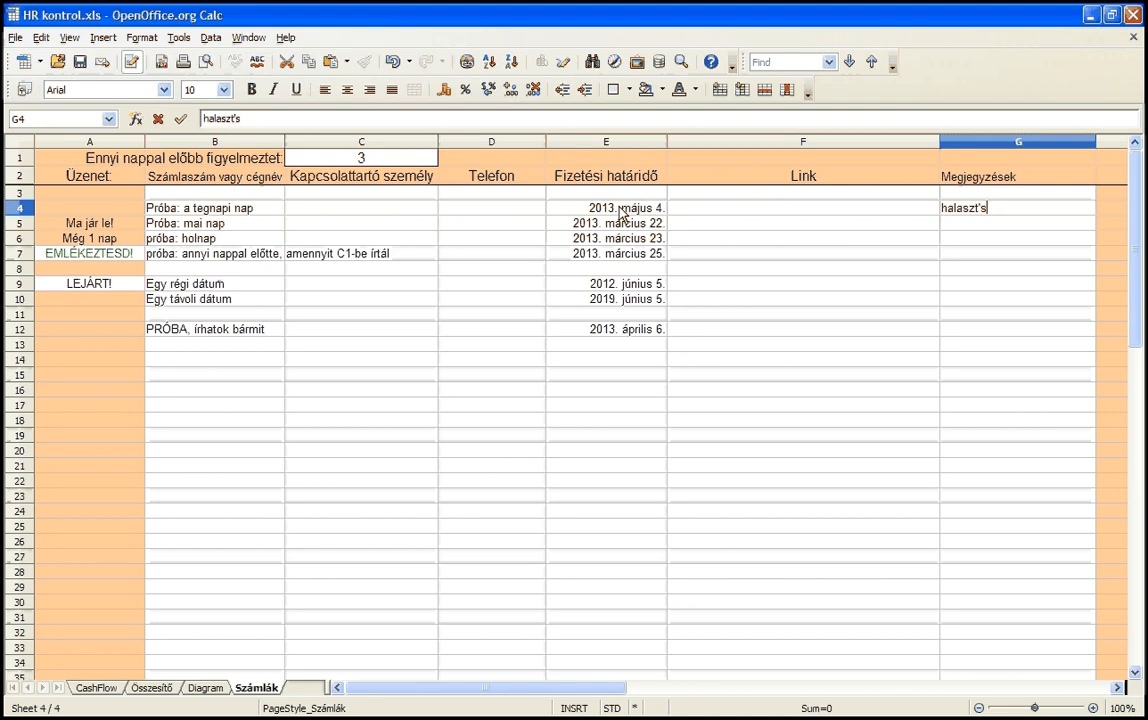
pyautogui.press('BackSpace')
pyautogui.press('BackSpace')
pyautogui.write('as')
pyautogui.press('Return')
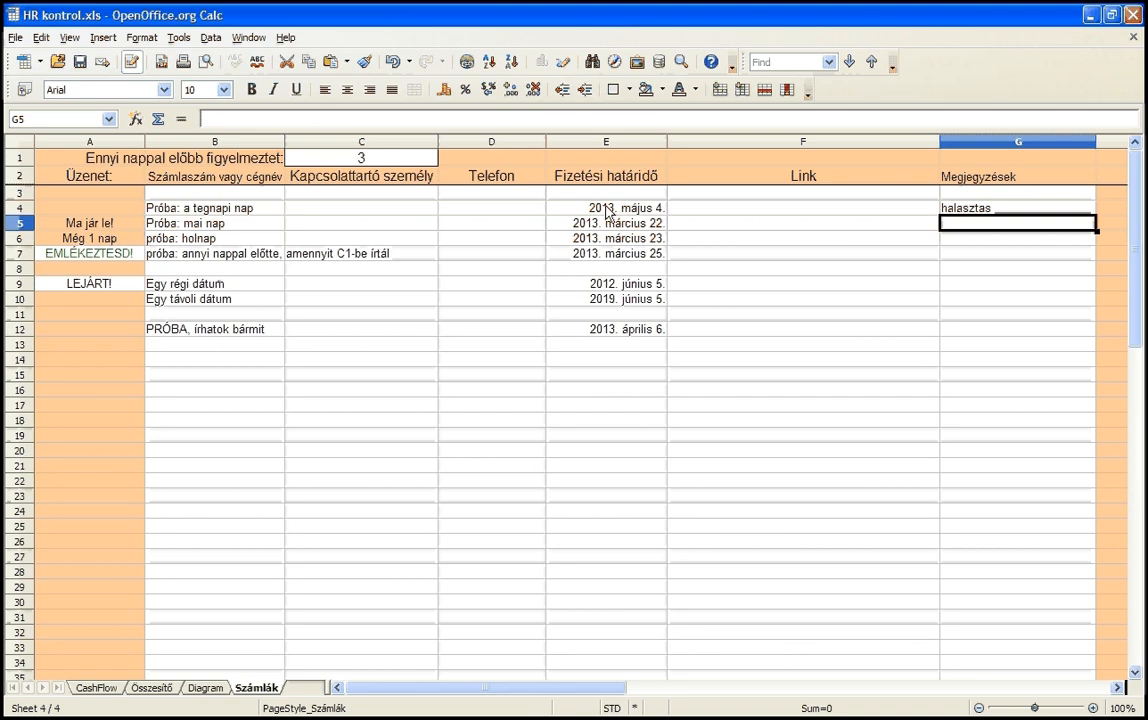
# Clear the trial entry across B12:G12 and undo the deletion
pyautogui.click(195, 331)
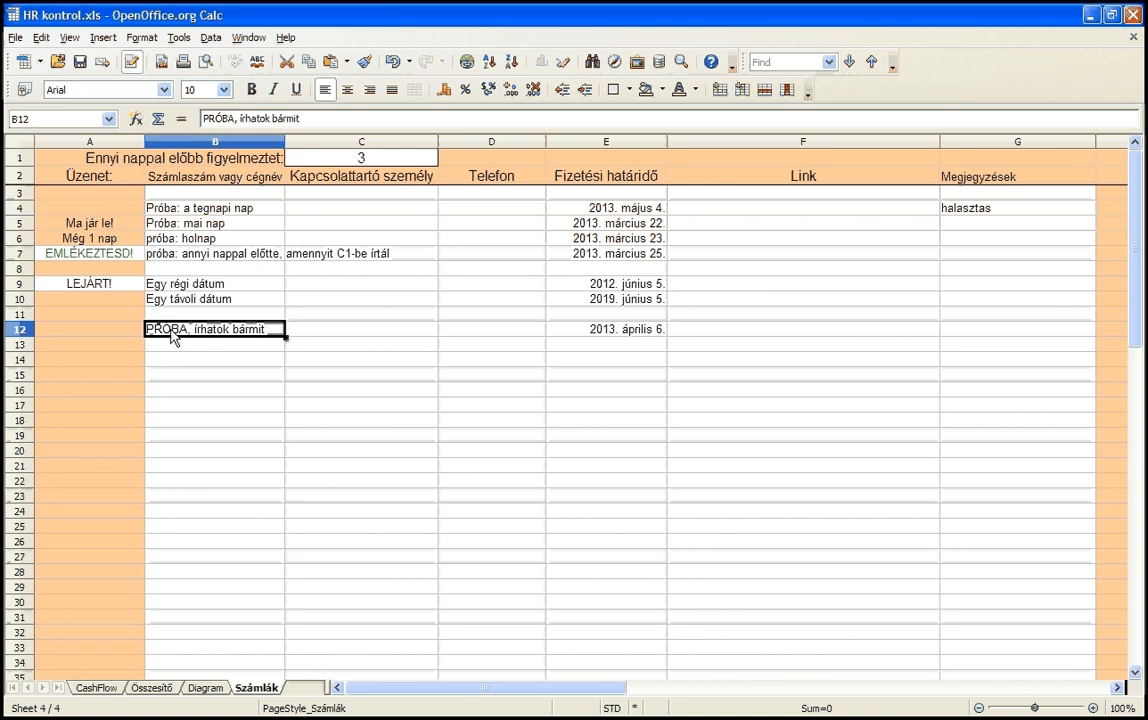
pyautogui.moveTo(173, 338); pyautogui.dragTo(975, 330)
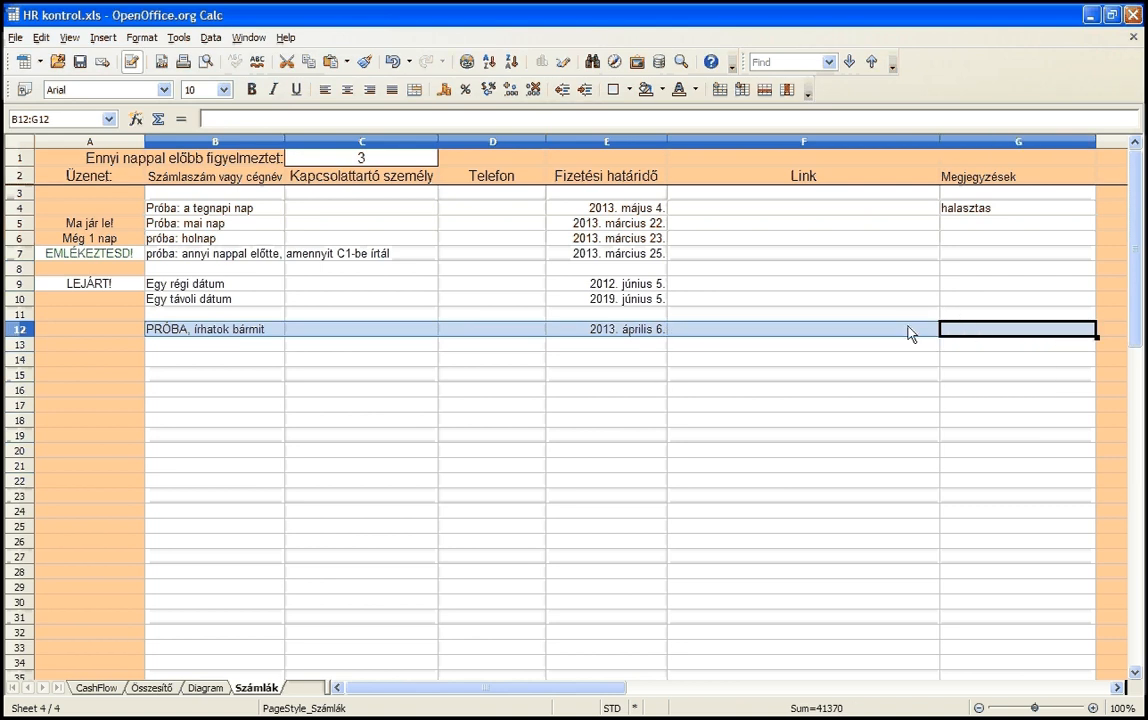
pyautogui.press('Delete')
pyautogui.click(659, 297)
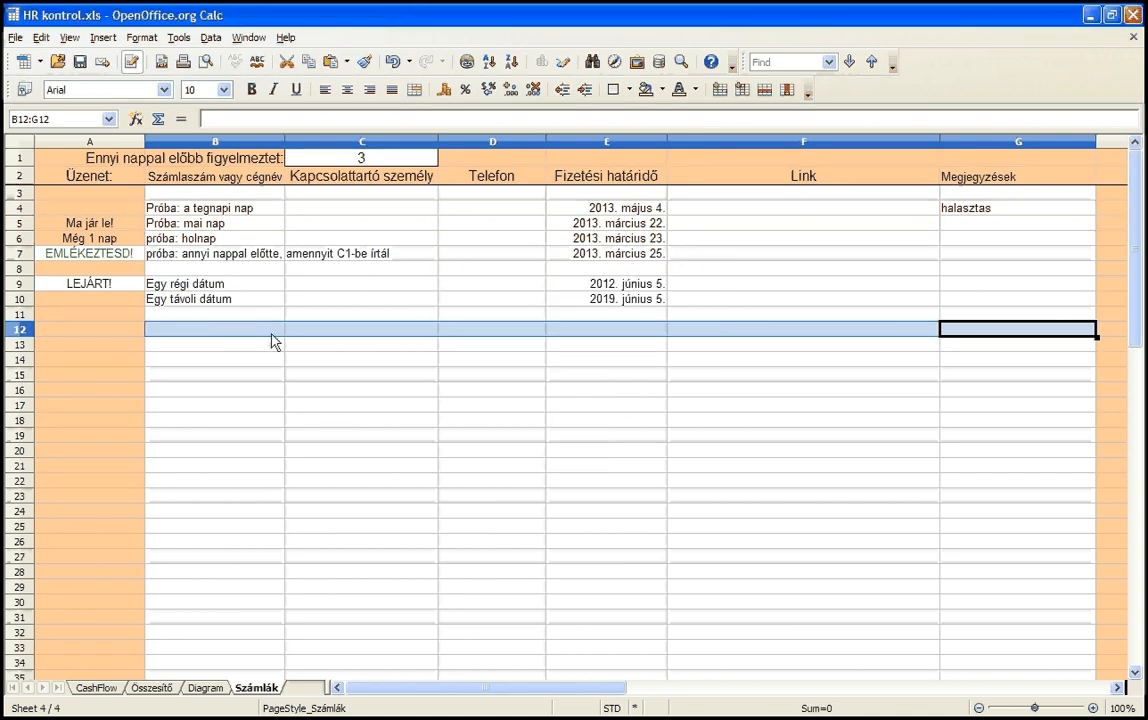
pyautogui.click(391, 61)
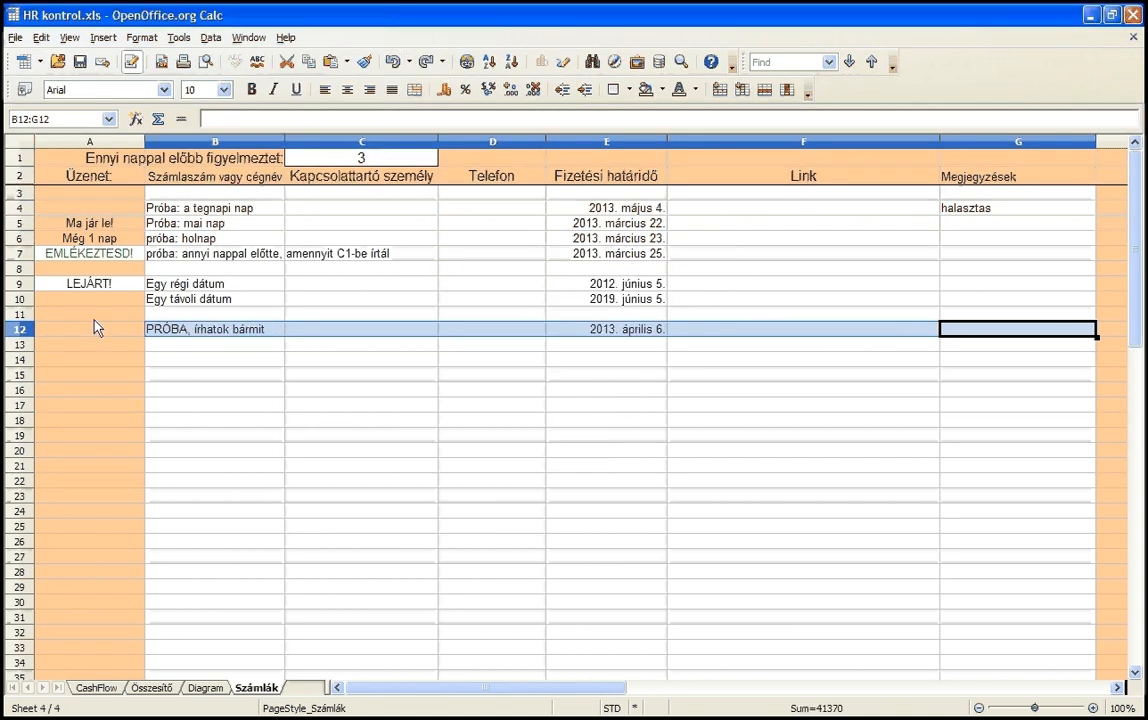
# Try to delete the contents of A12:F12, including the protected Üzenet cell
pyautogui.moveTo(87, 333); pyautogui.dragTo(669, 333)
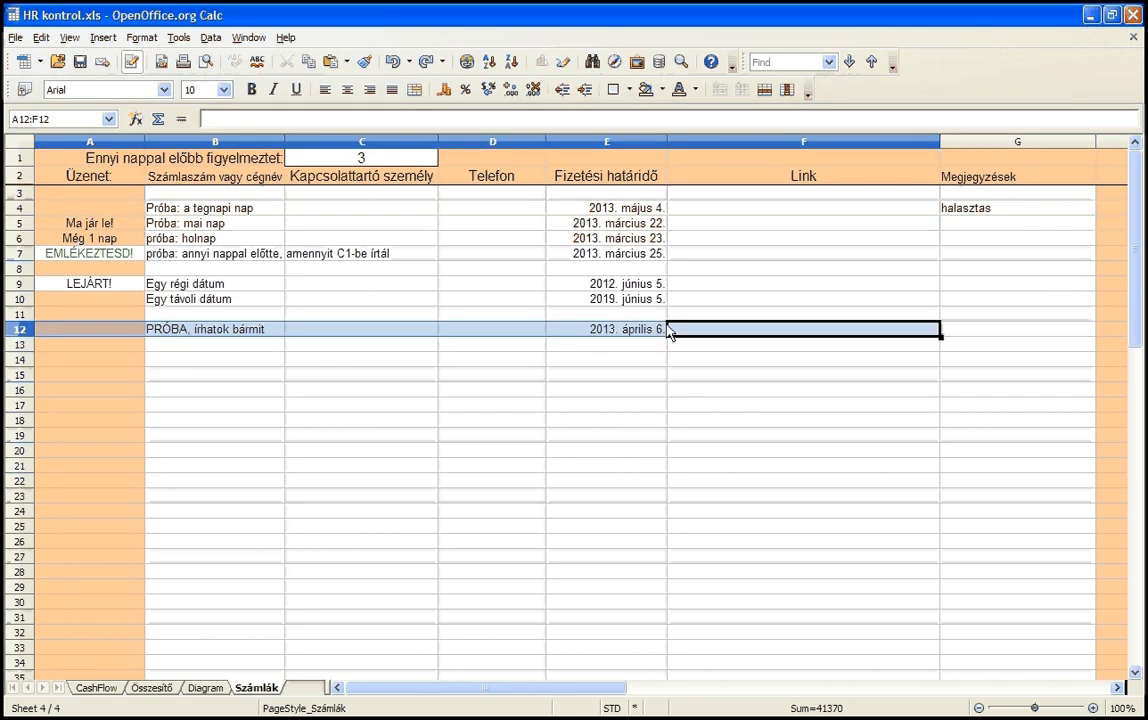
pyautogui.press('Delete')
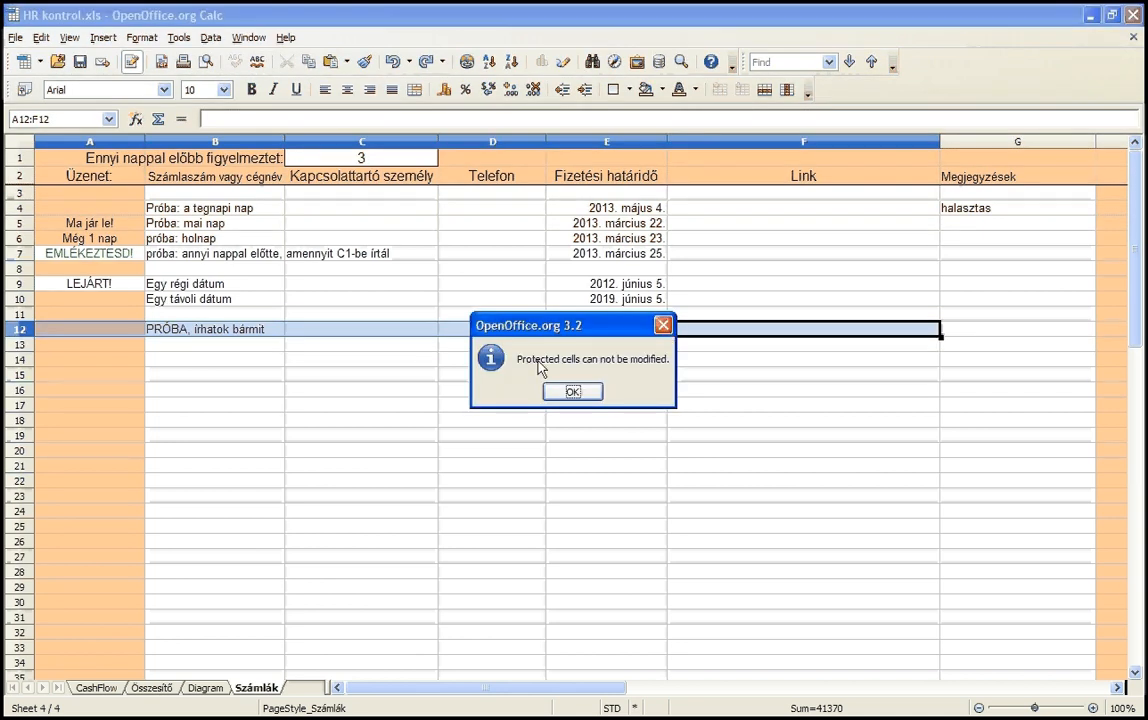
pyautogui.click(572, 391)
# Clear the trial entry in B12:E12, leaving the Üzenet column out of the selection
pyautogui.click(275, 333)
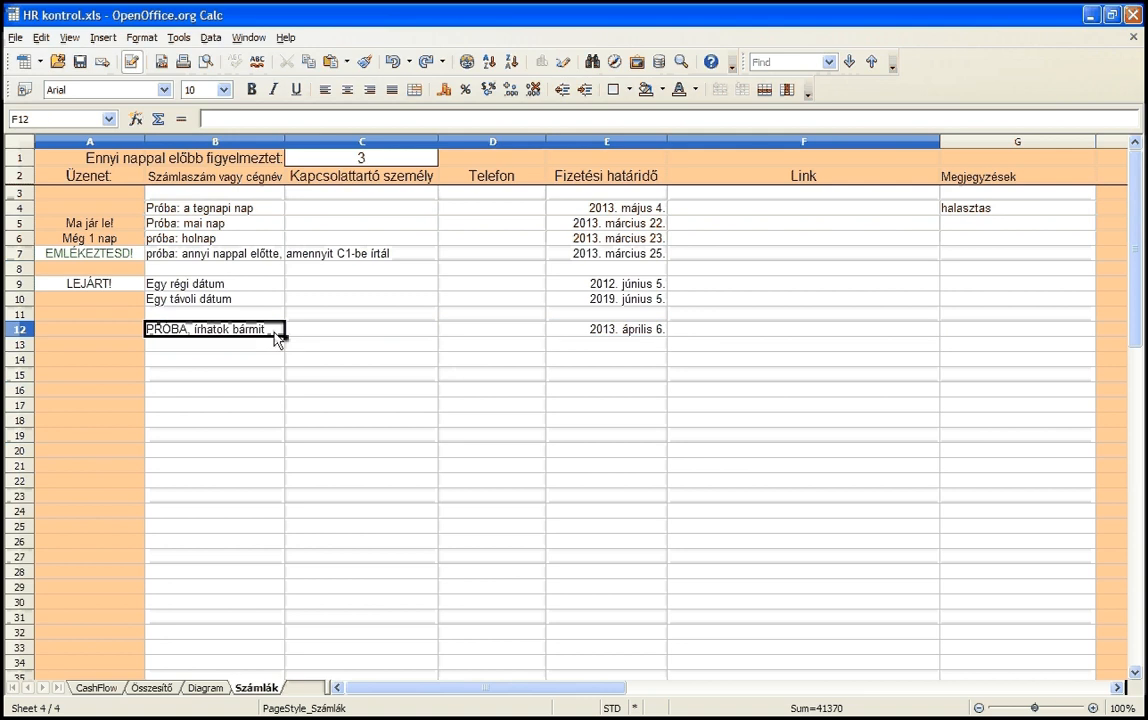
pyautogui.moveTo(241, 336); pyautogui.dragTo(604, 333)
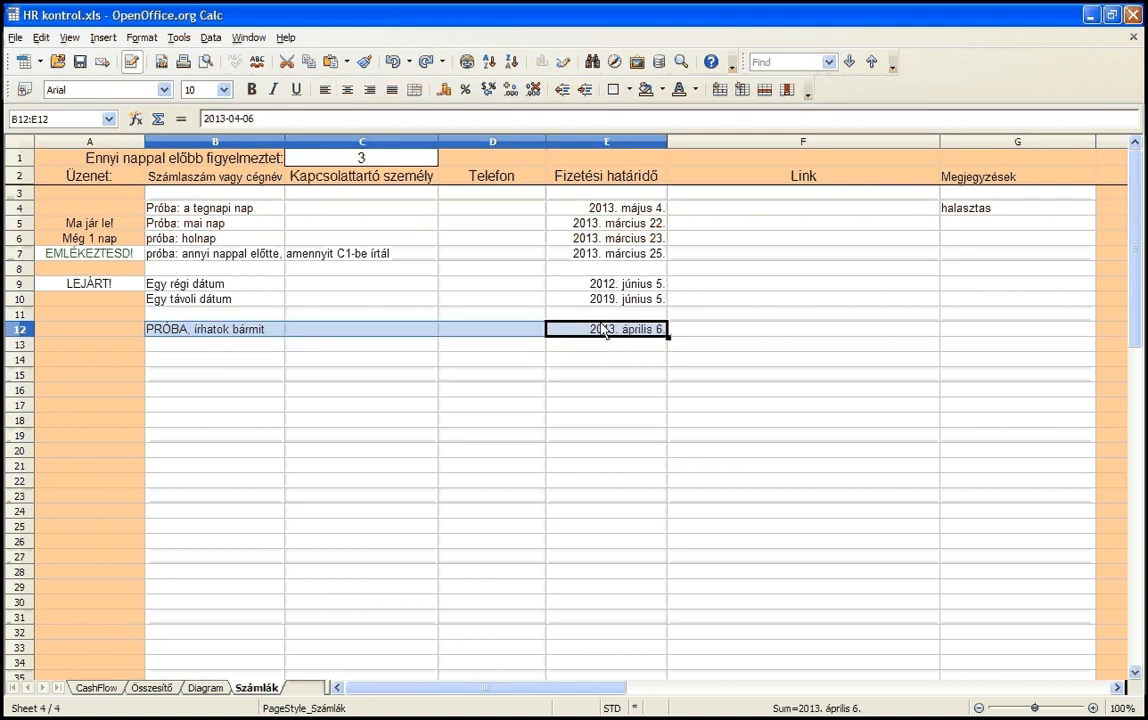
pyautogui.press('BackSpace')
pyautogui.press('Return')
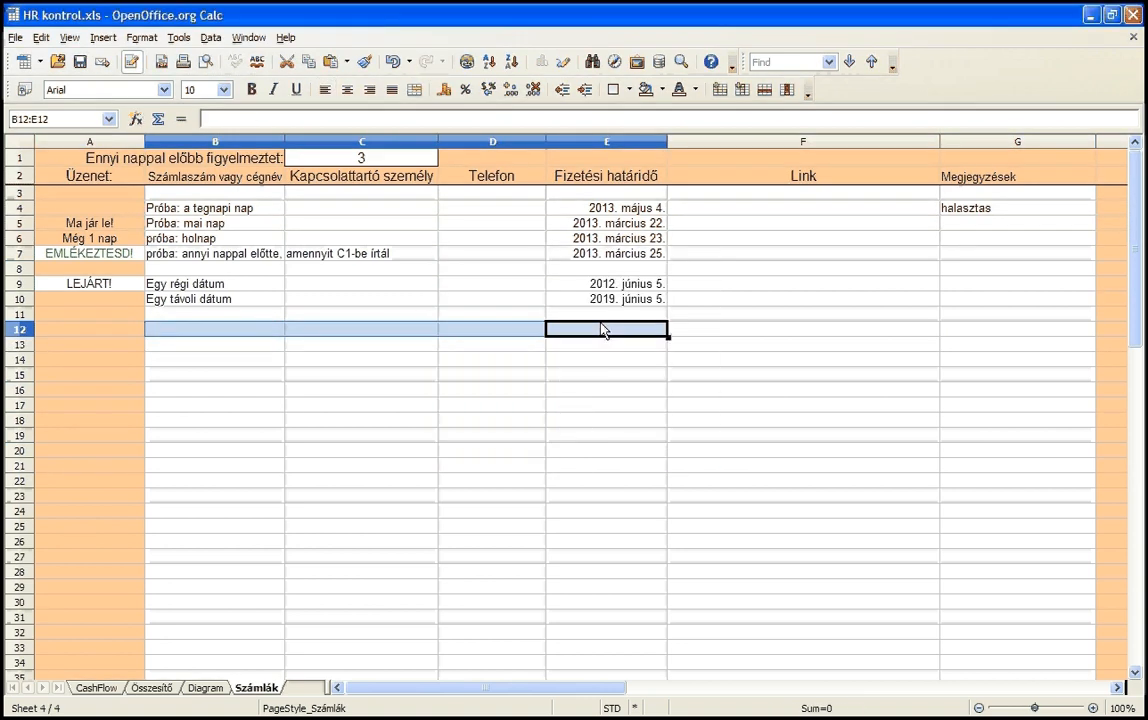
pyautogui.click(200, 350)
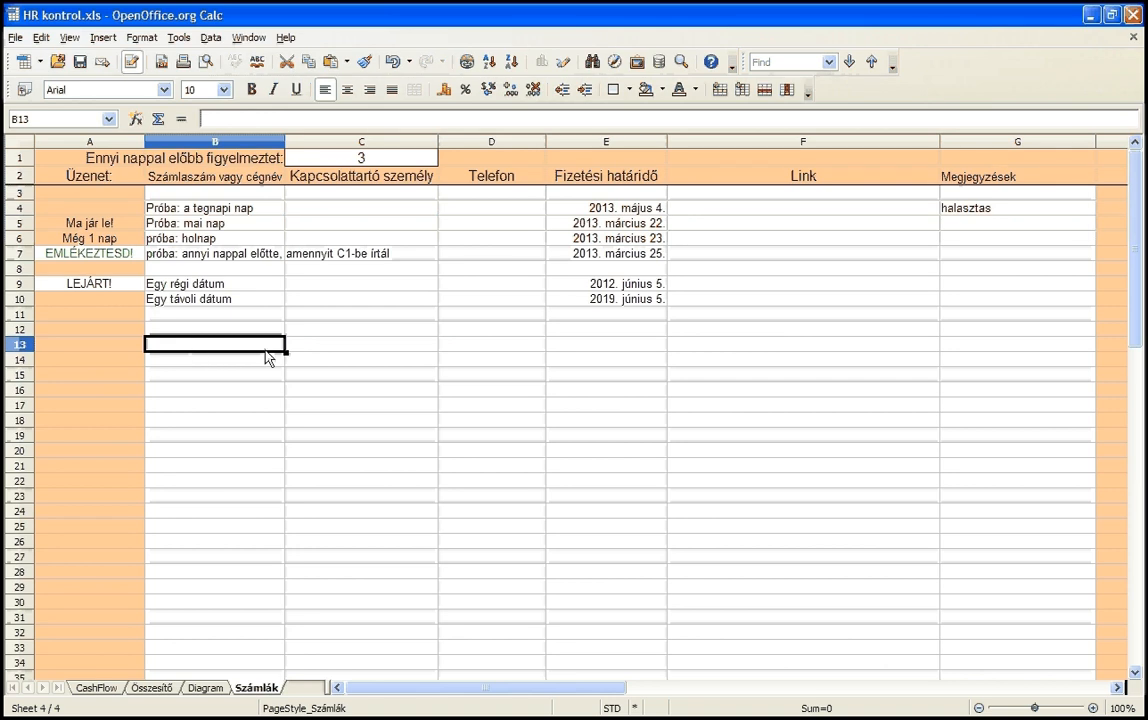
# Start a hyperlink for Link cell F4, look through the Internet and Mail & News types, and choose the Document type
pyautogui.click(739, 209)
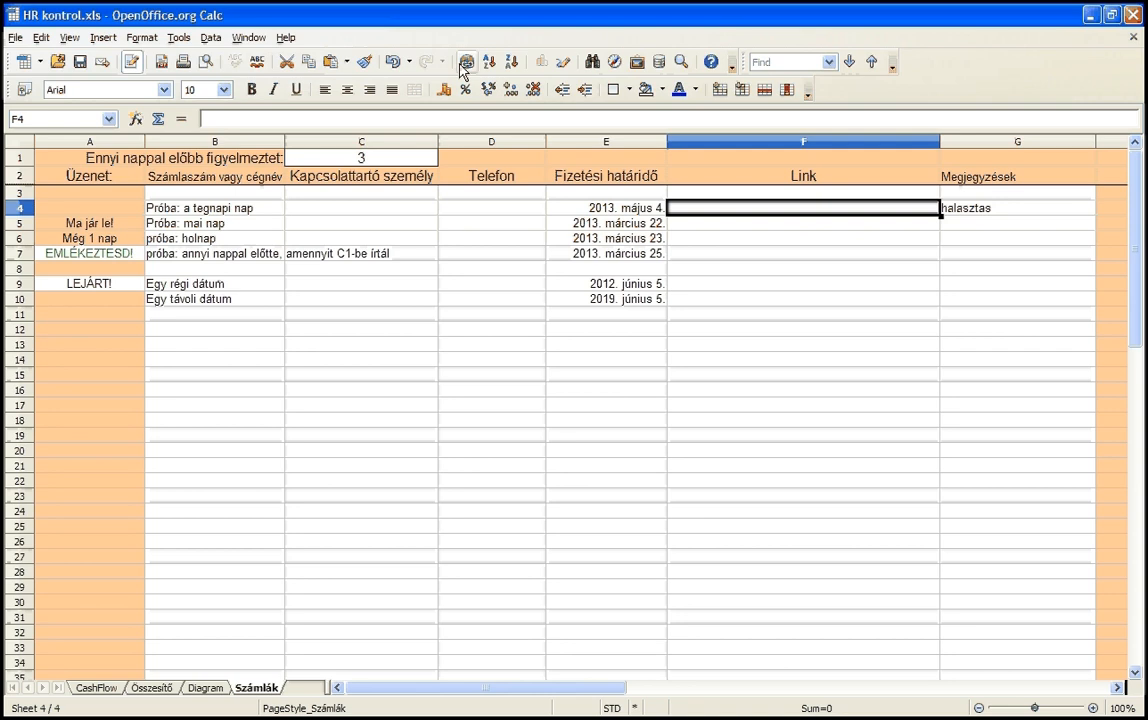
pyautogui.click(465, 62)
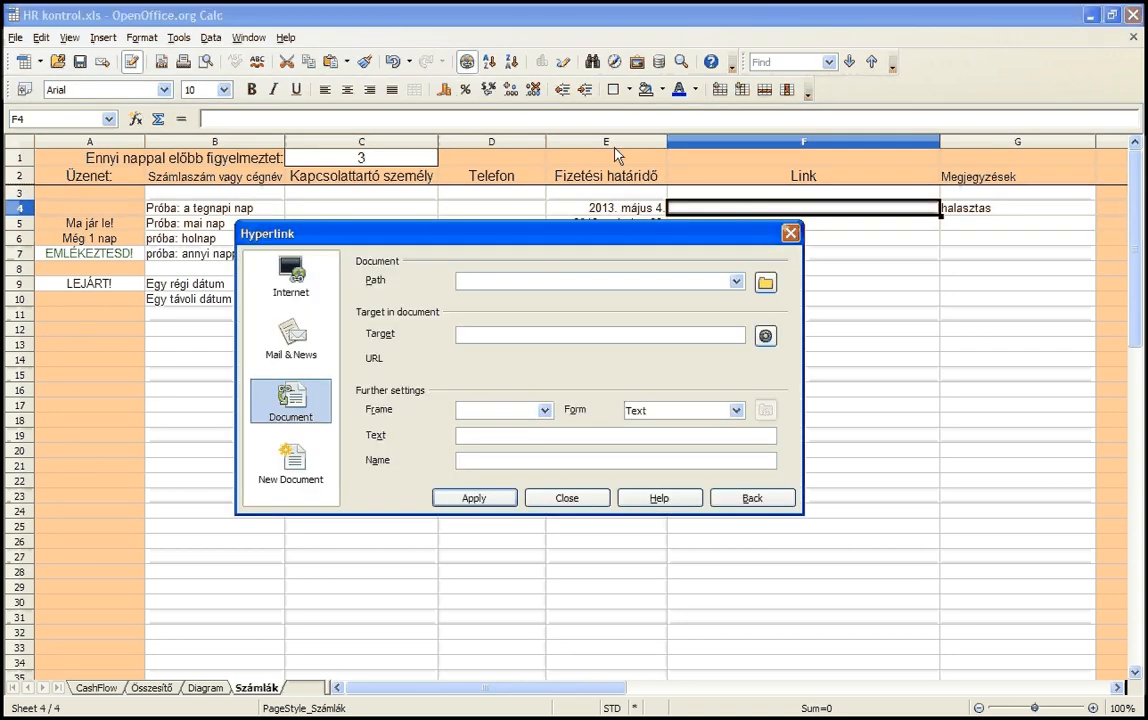
pyautogui.click(788, 236)
pyautogui.click(103, 37)
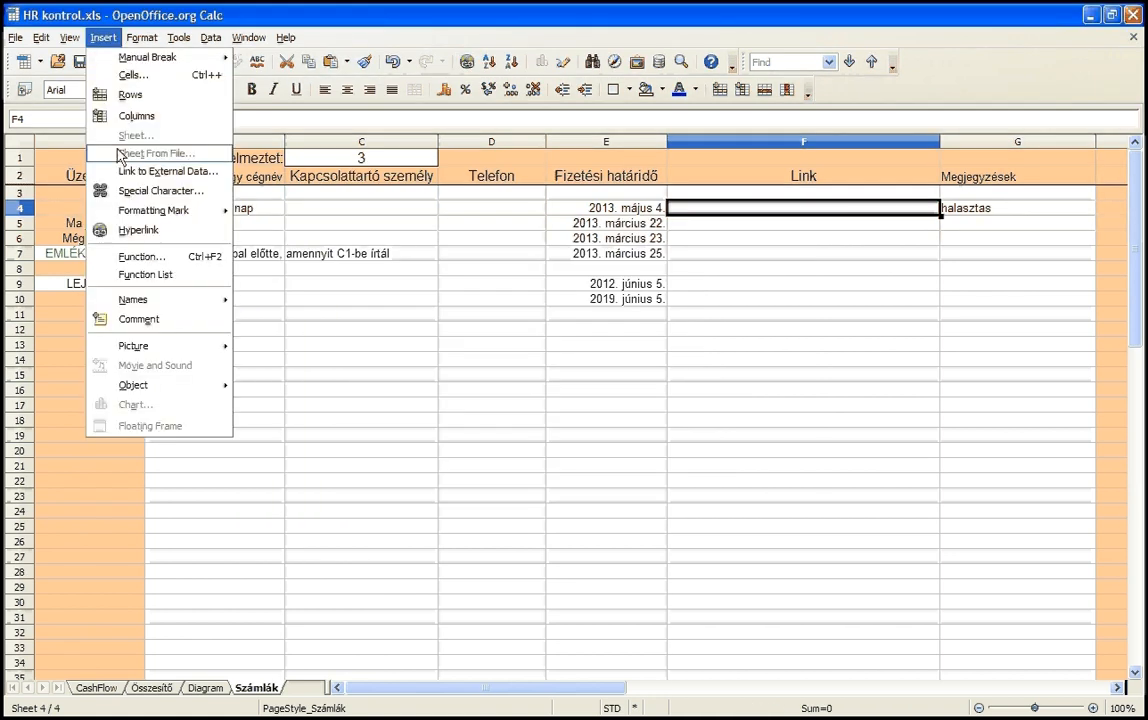
pyautogui.click(129, 231)
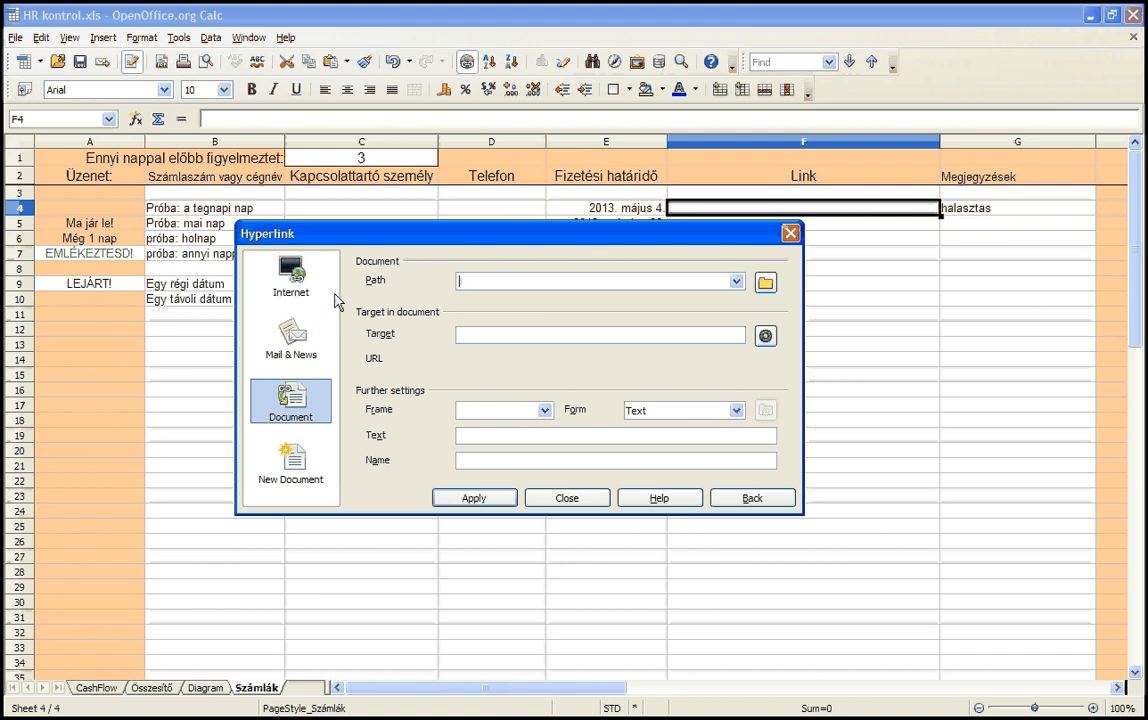
pyautogui.click(285, 283)
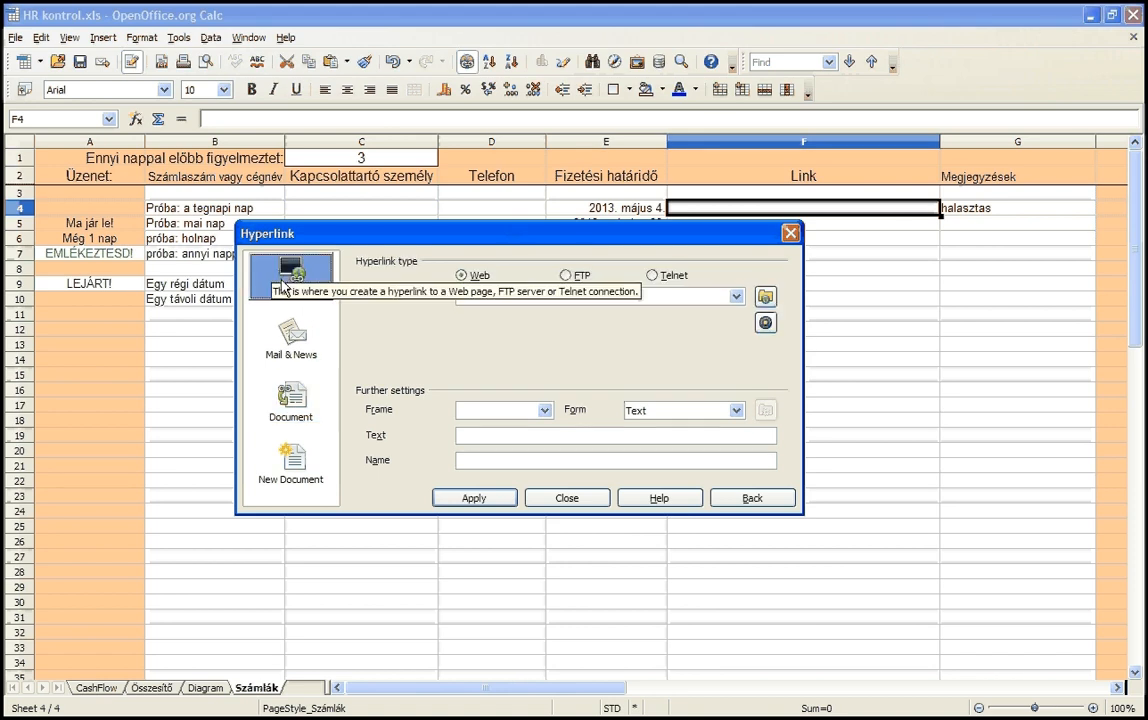
pyautogui.click(291, 337)
pyautogui.click(291, 408)
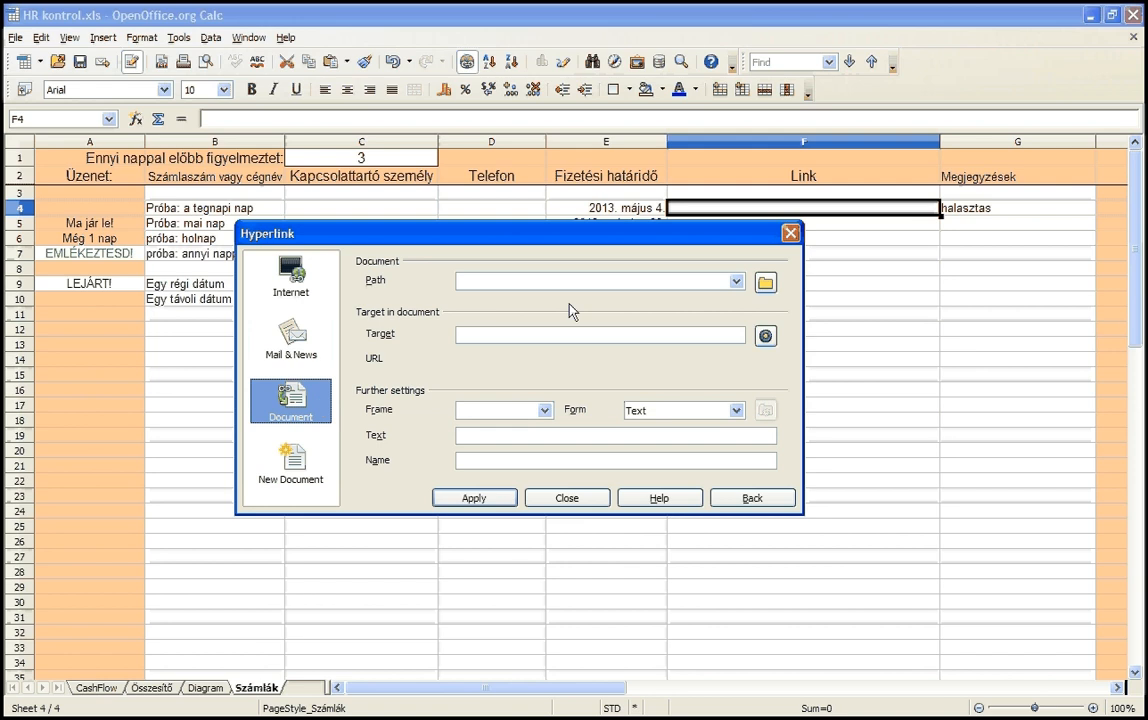
# Set the F4 hyperlink's path to Szamla DEMO.pdf in the D:\Számlák folder and apply it
pyautogui.click(765, 282)
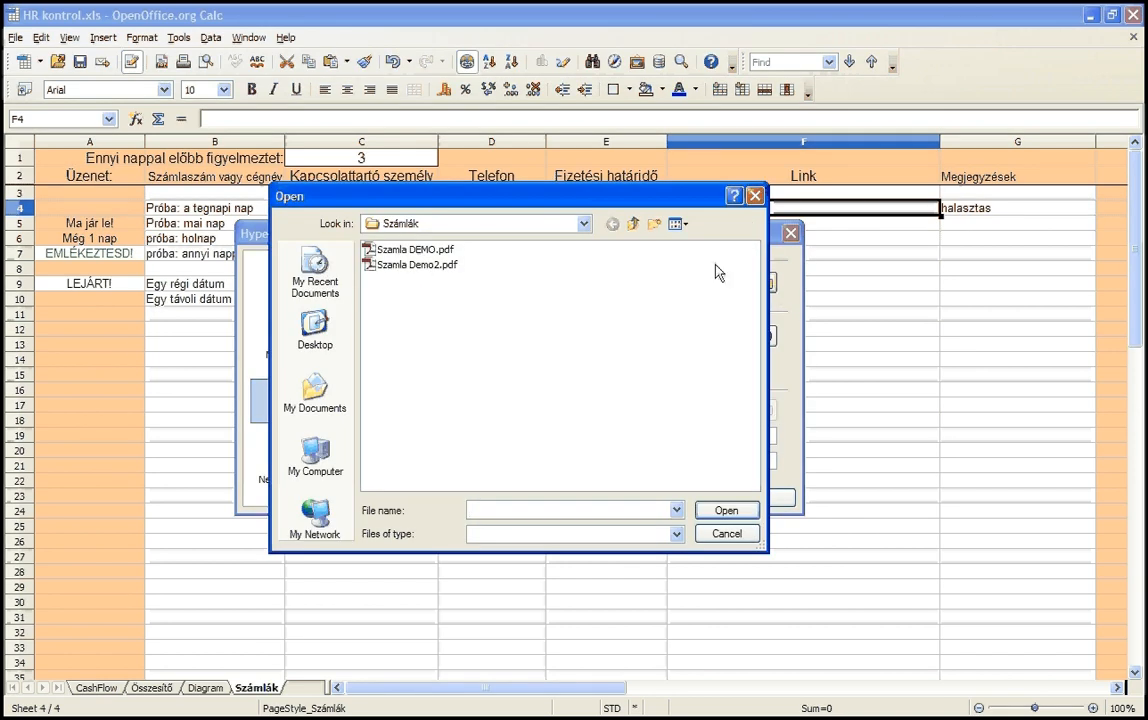
pyautogui.click(584, 224)
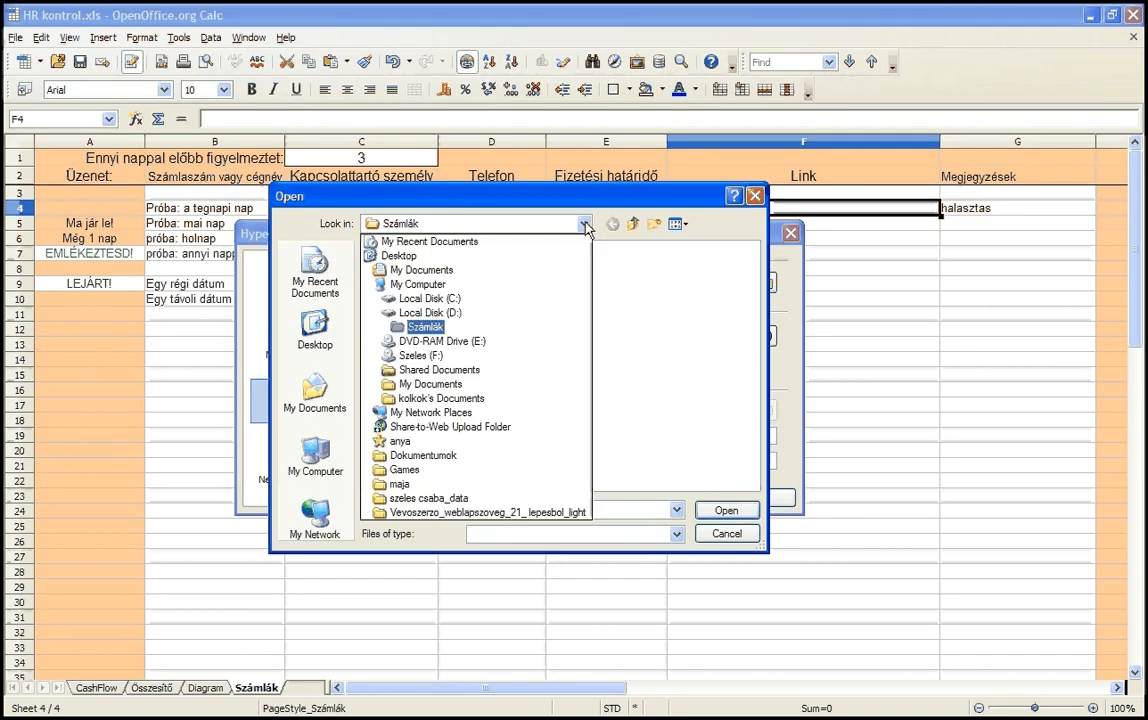
pyautogui.click(584, 224)
pyautogui.click(390, 252)
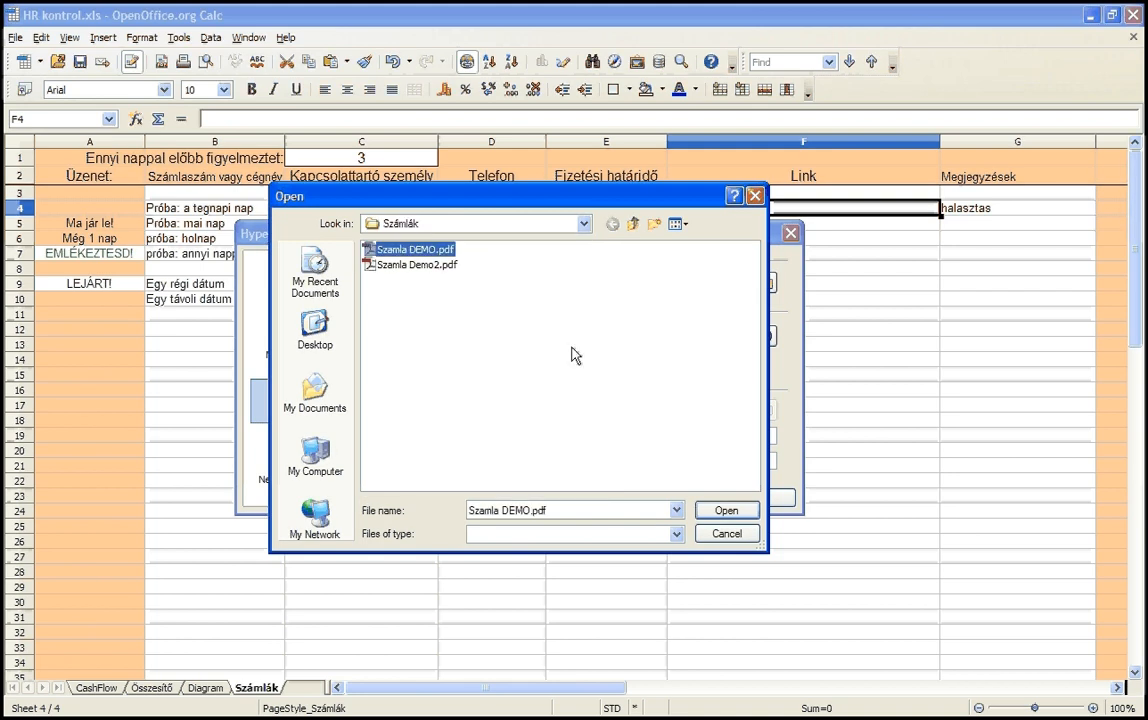
pyautogui.click(726, 511)
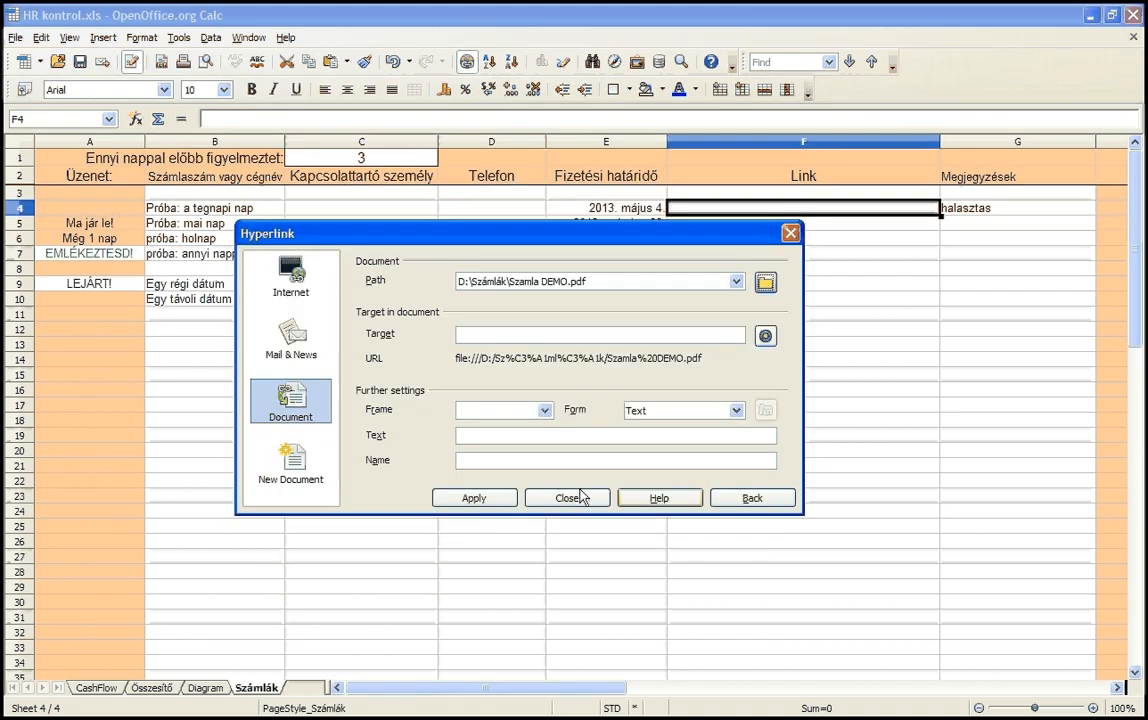
pyautogui.click(476, 498)
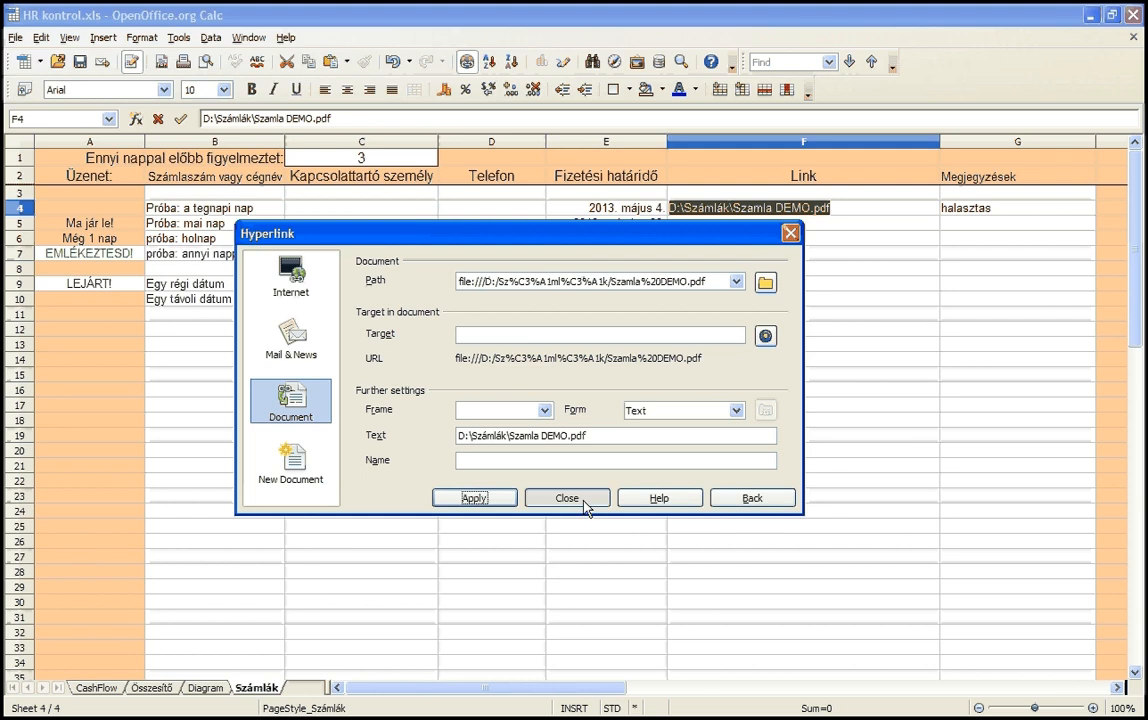
pyautogui.click(589, 502)
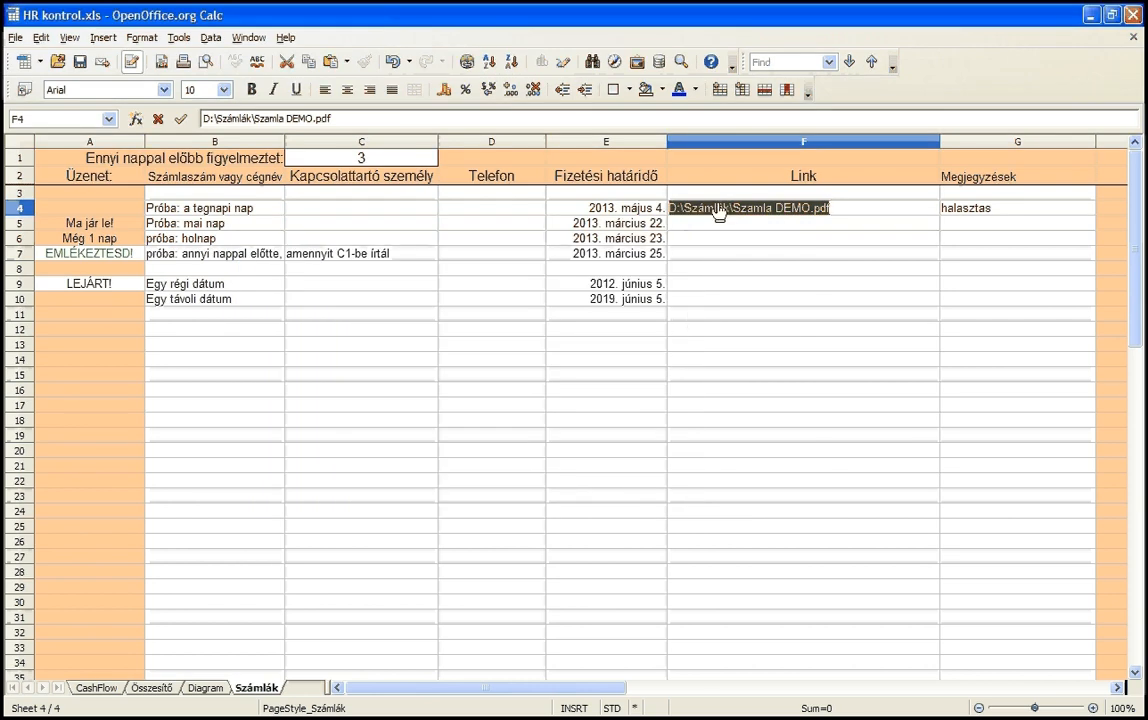
# Follow the F4 link to view the demo invoice in Adobe Reader, read its introductory text, and return to the workbook
pyautogui.click(785, 219)
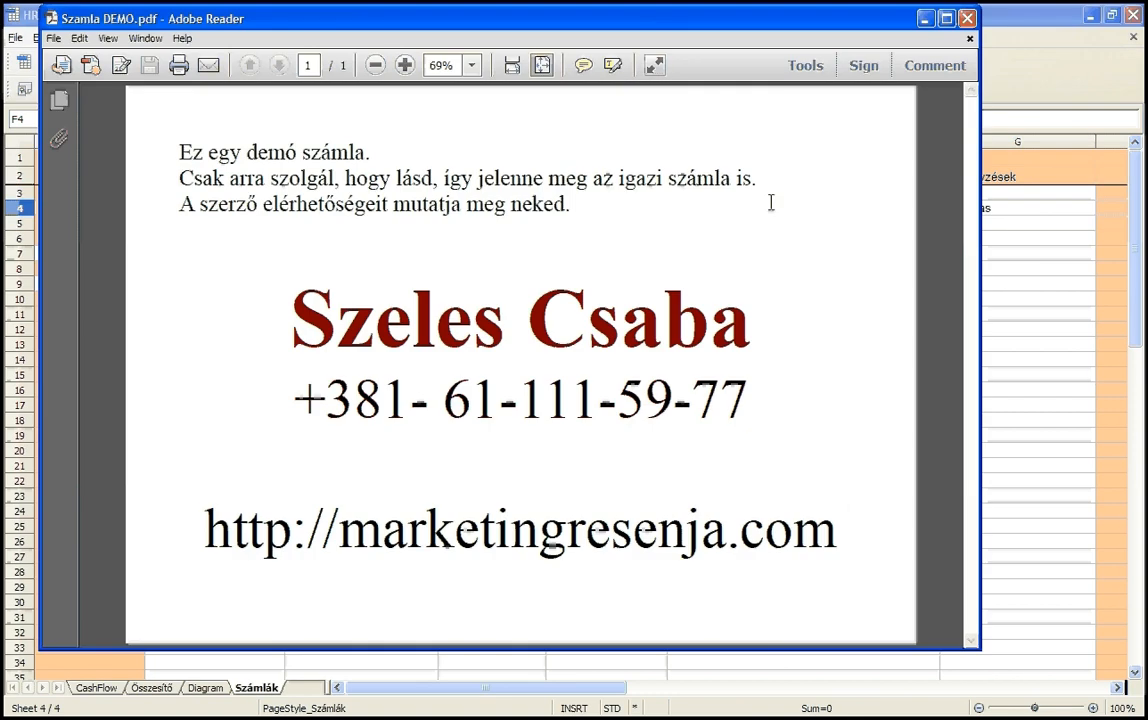
pyautogui.moveTo(245, 152); pyautogui.dragTo(604, 180)
pyautogui.click(579, 215)
pyautogui.click(967, 20)
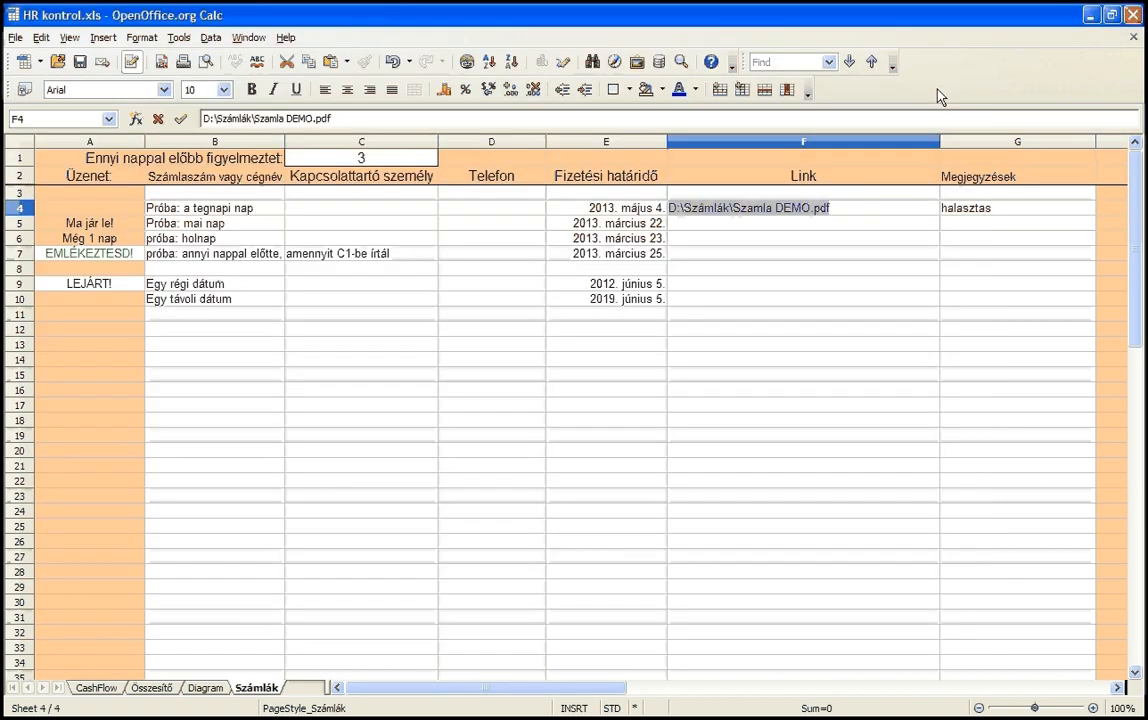
# Insert a document hyperlink in Link cell F5 pointing to Szamla Demo2.pdf in the D:\Számlák folder
pyautogui.click(752, 227)
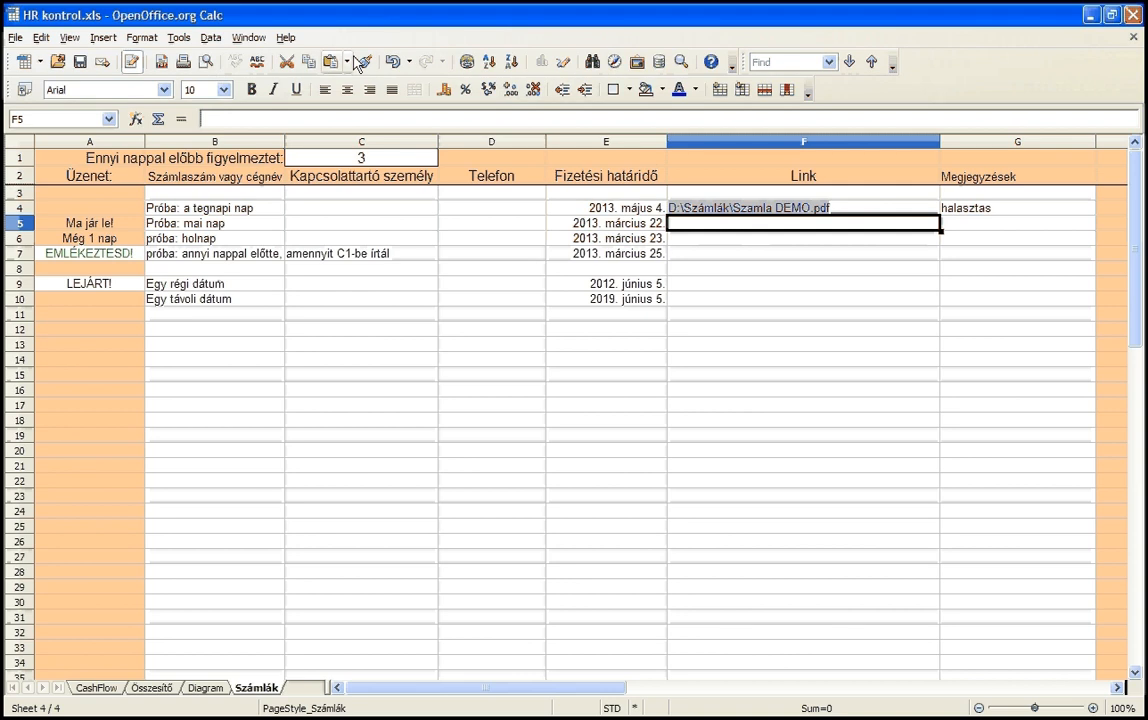
pyautogui.click(466, 62)
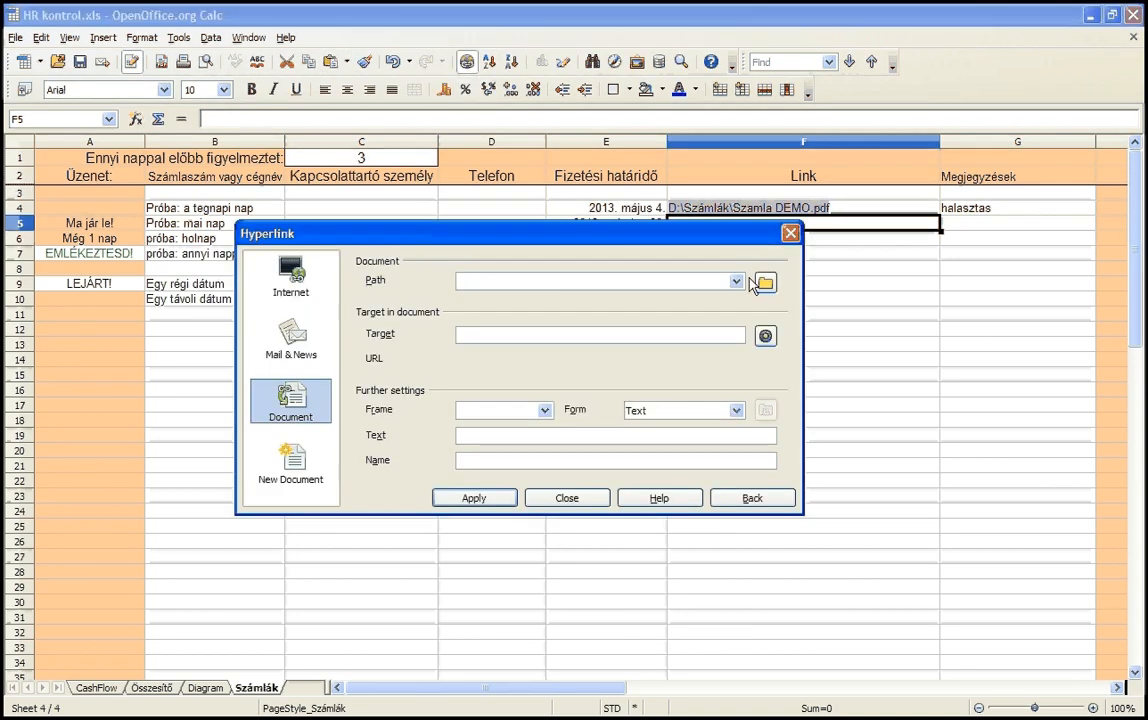
pyautogui.click(766, 281)
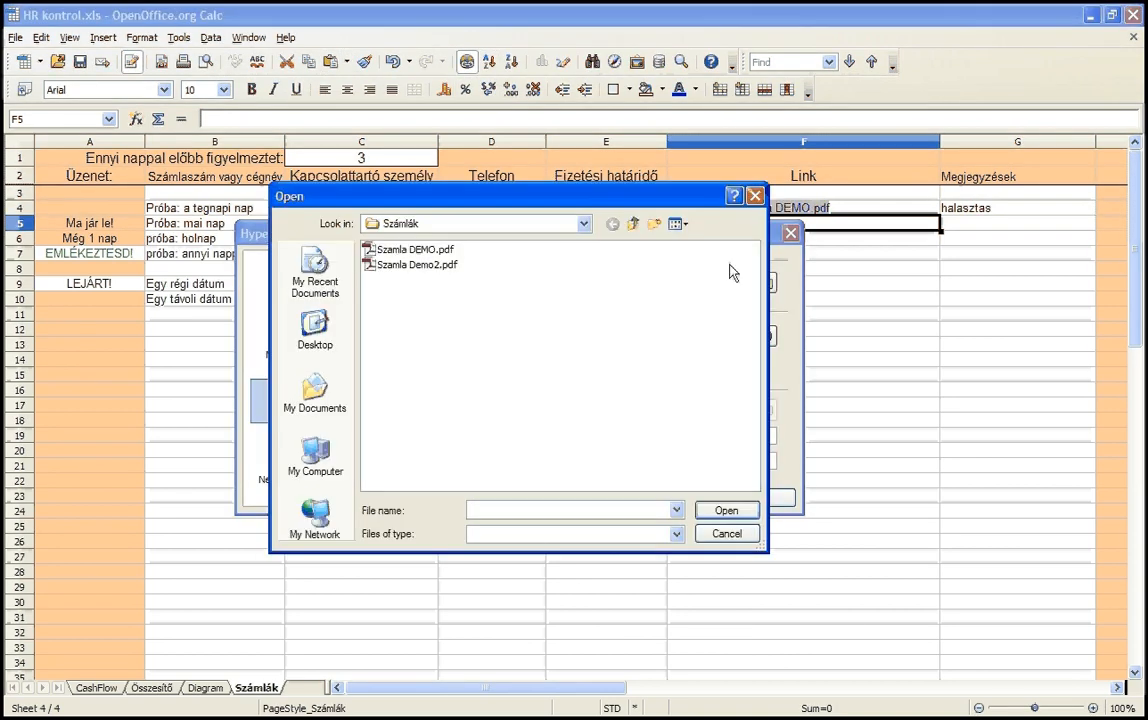
pyautogui.click(420, 264)
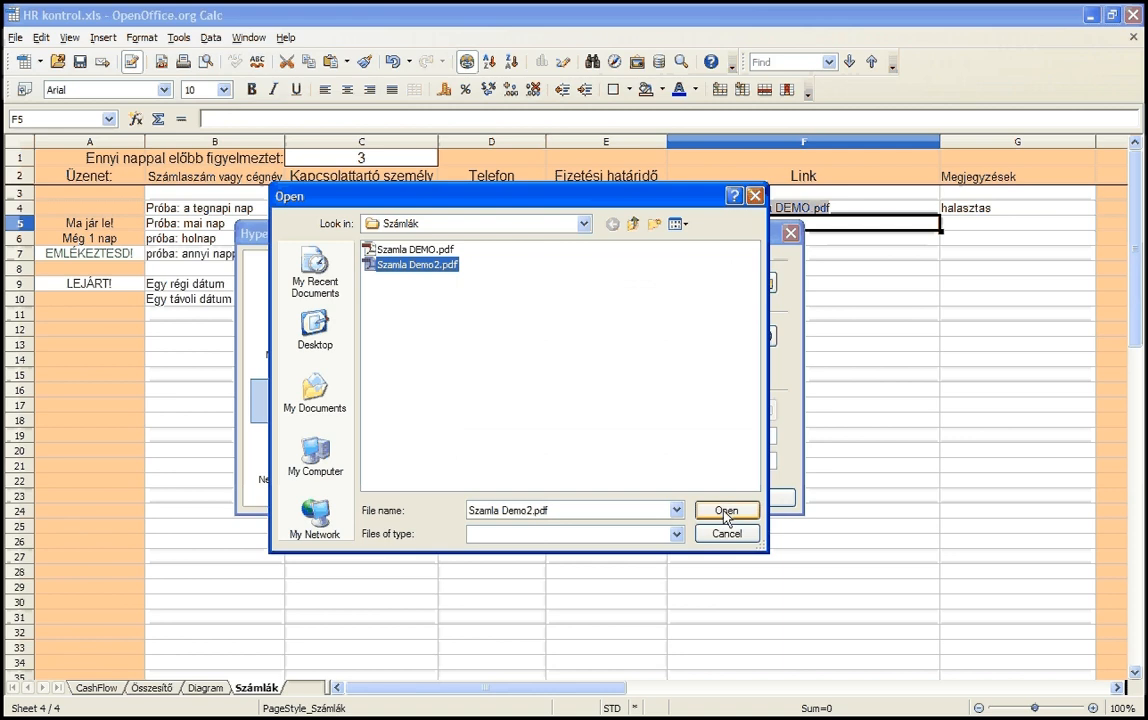
pyautogui.click(726, 511)
pyautogui.click(505, 499)
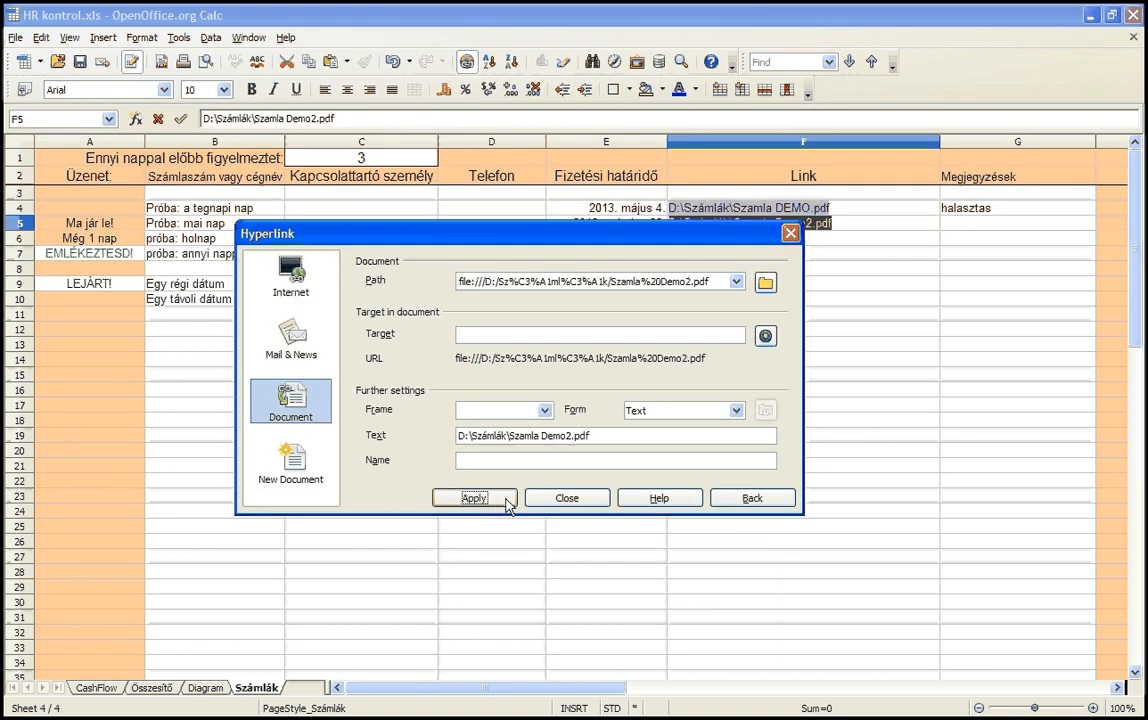
pyautogui.click(562, 498)
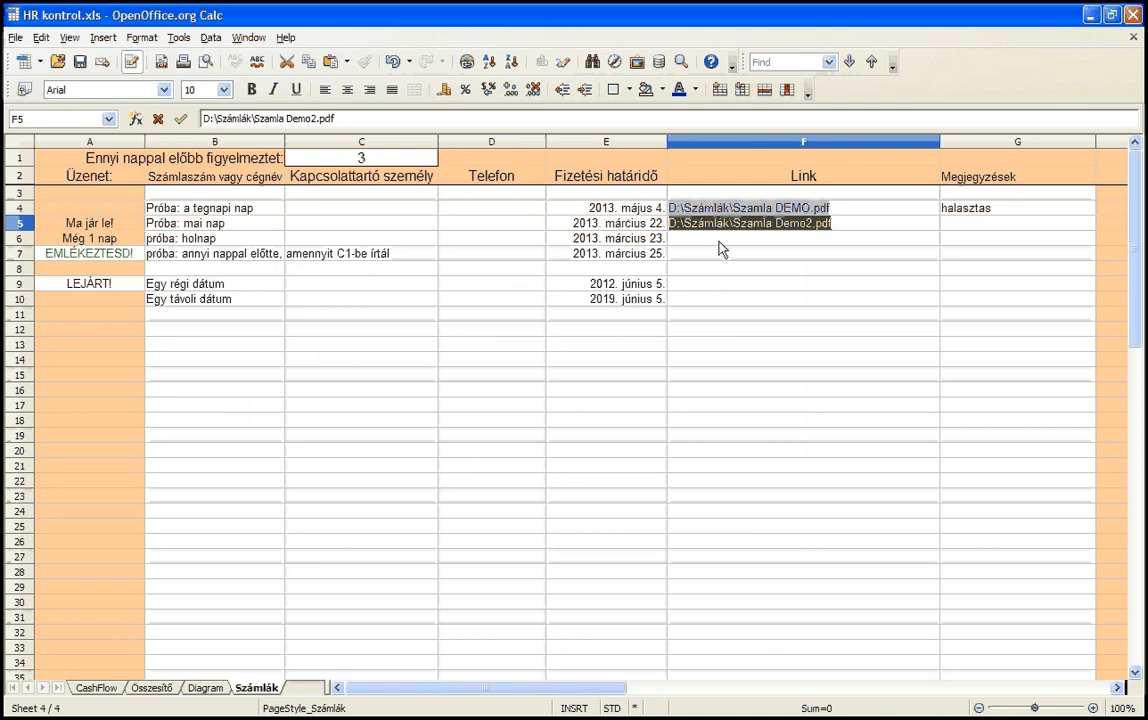
pyautogui.press('Return')
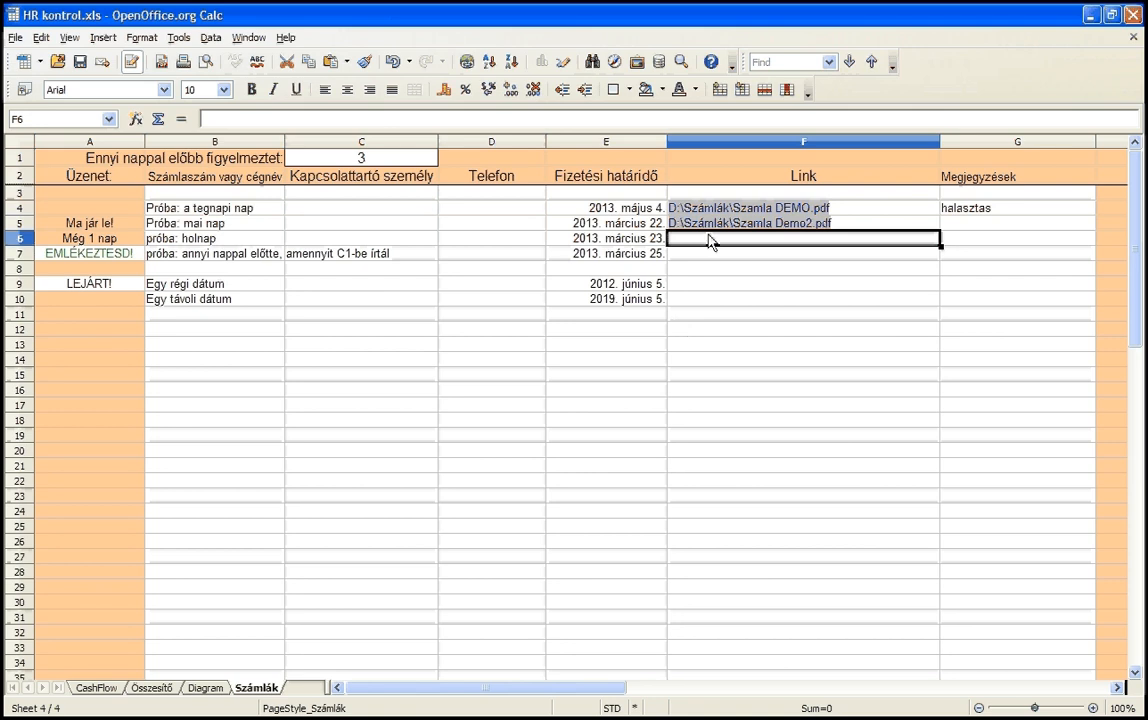
# Follow the F5 link to view the second demo invoice, examine its two newsletter web addresses, and return to the workbook
pyautogui.click(746, 225)
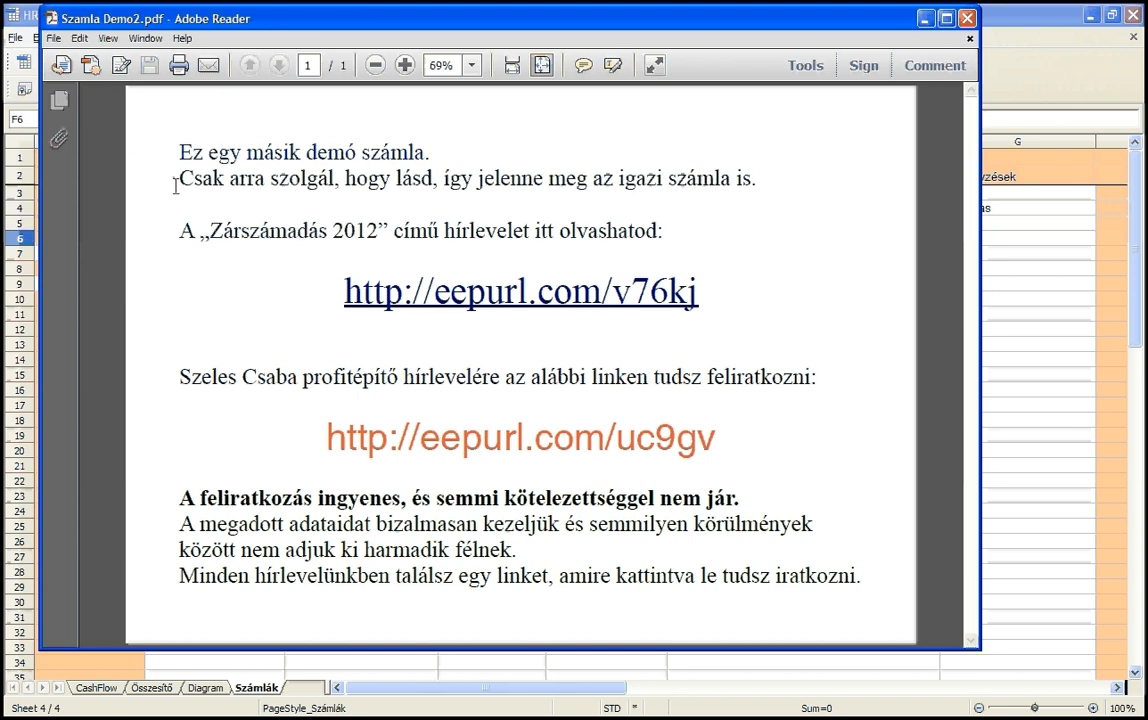
pyautogui.moveTo(341, 288); pyautogui.dragTo(720, 323)
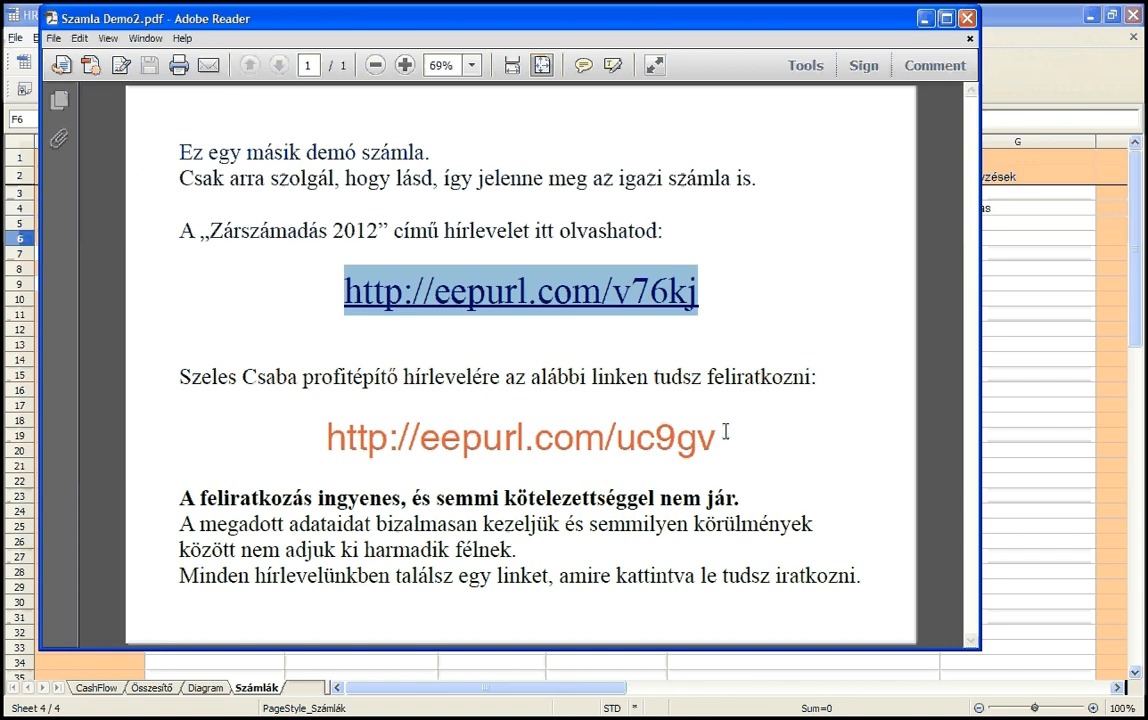
pyautogui.moveTo(727, 432); pyautogui.dragTo(325, 437)
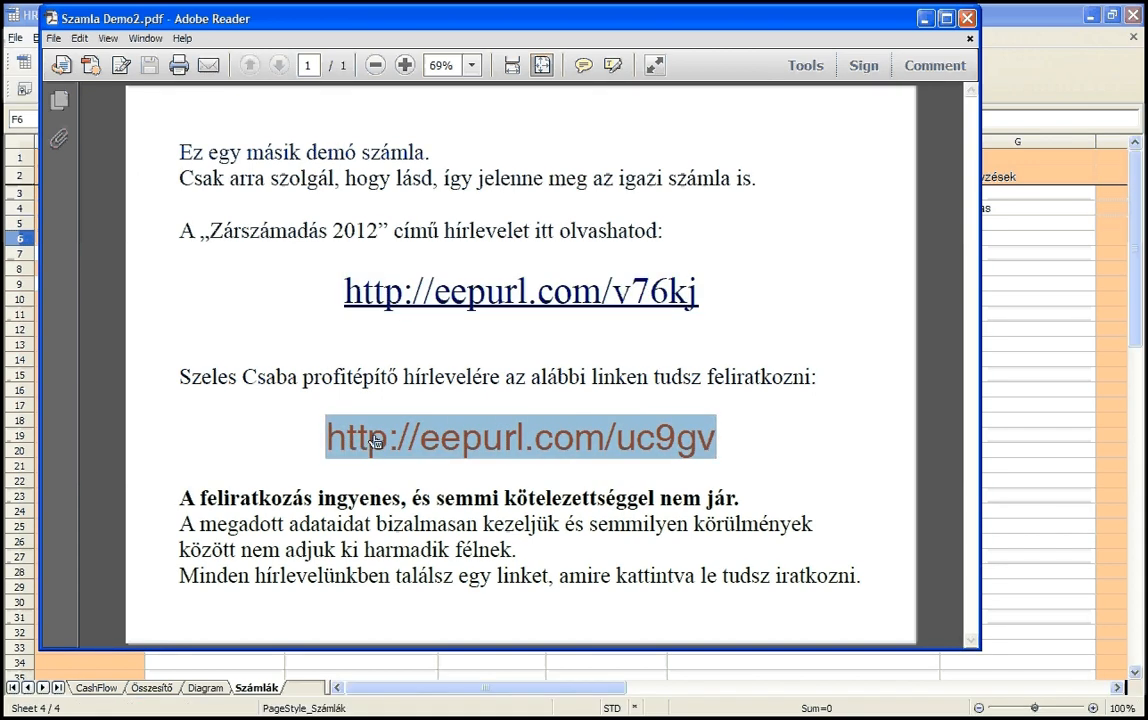
pyautogui.click(235, 231)
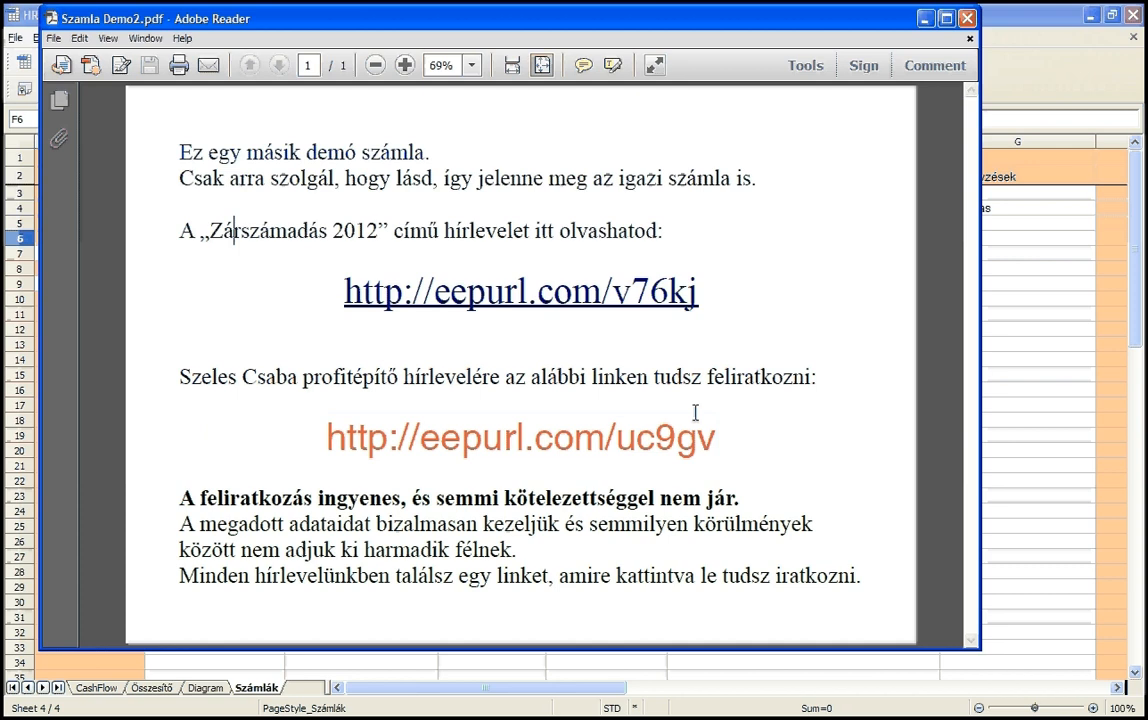
pyautogui.click(968, 18)
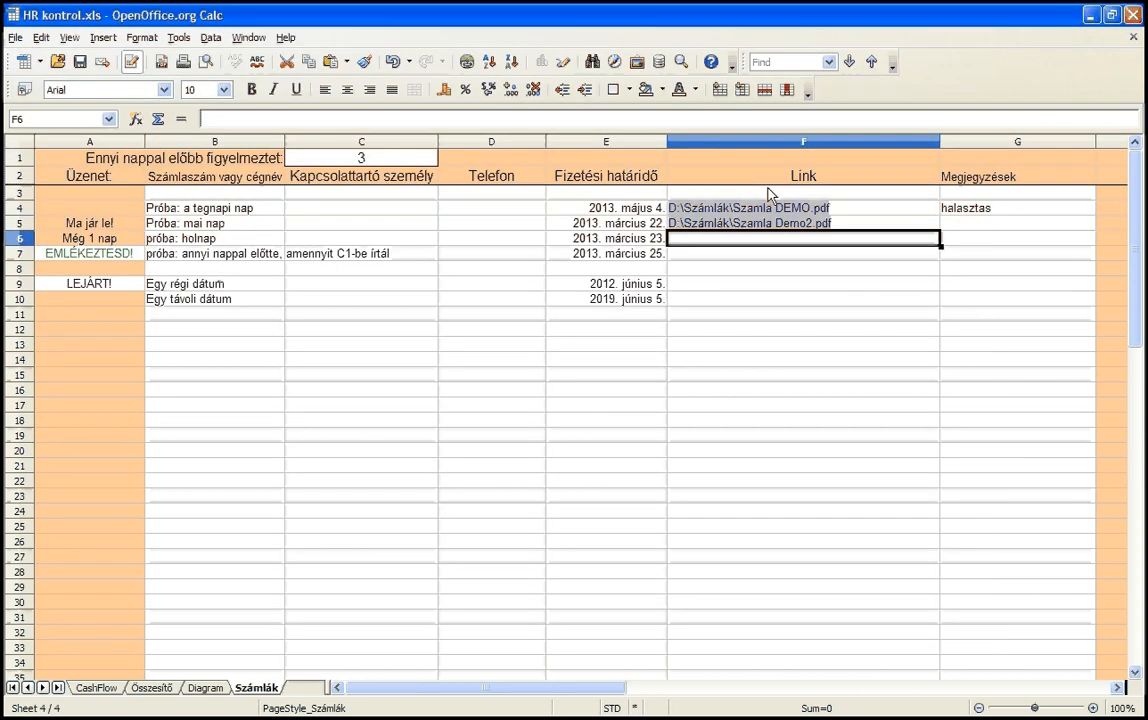